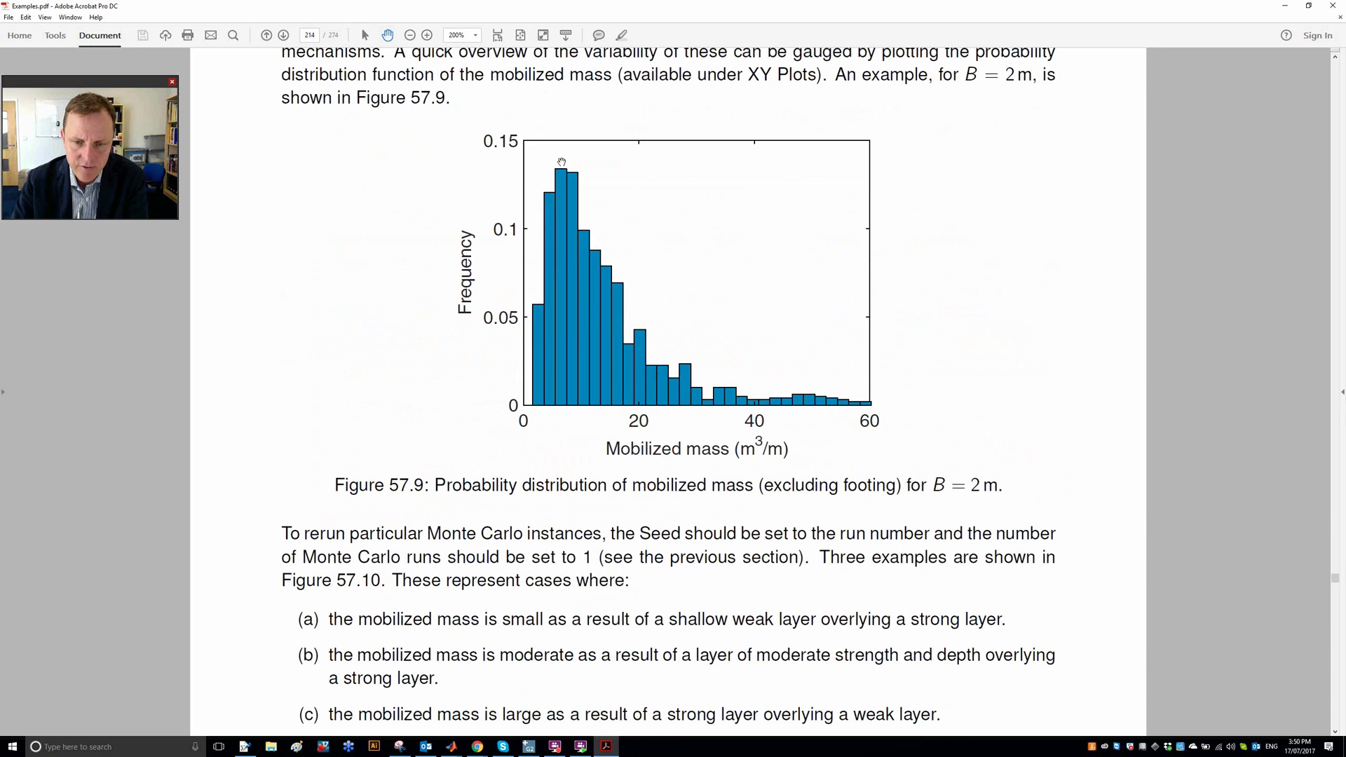
# Examine the mobilized mass distribution in Figure 57.9 and compare the three collapse mechanisms in Figure 57.10.
pyautogui.scroll(-5, 562, 162)
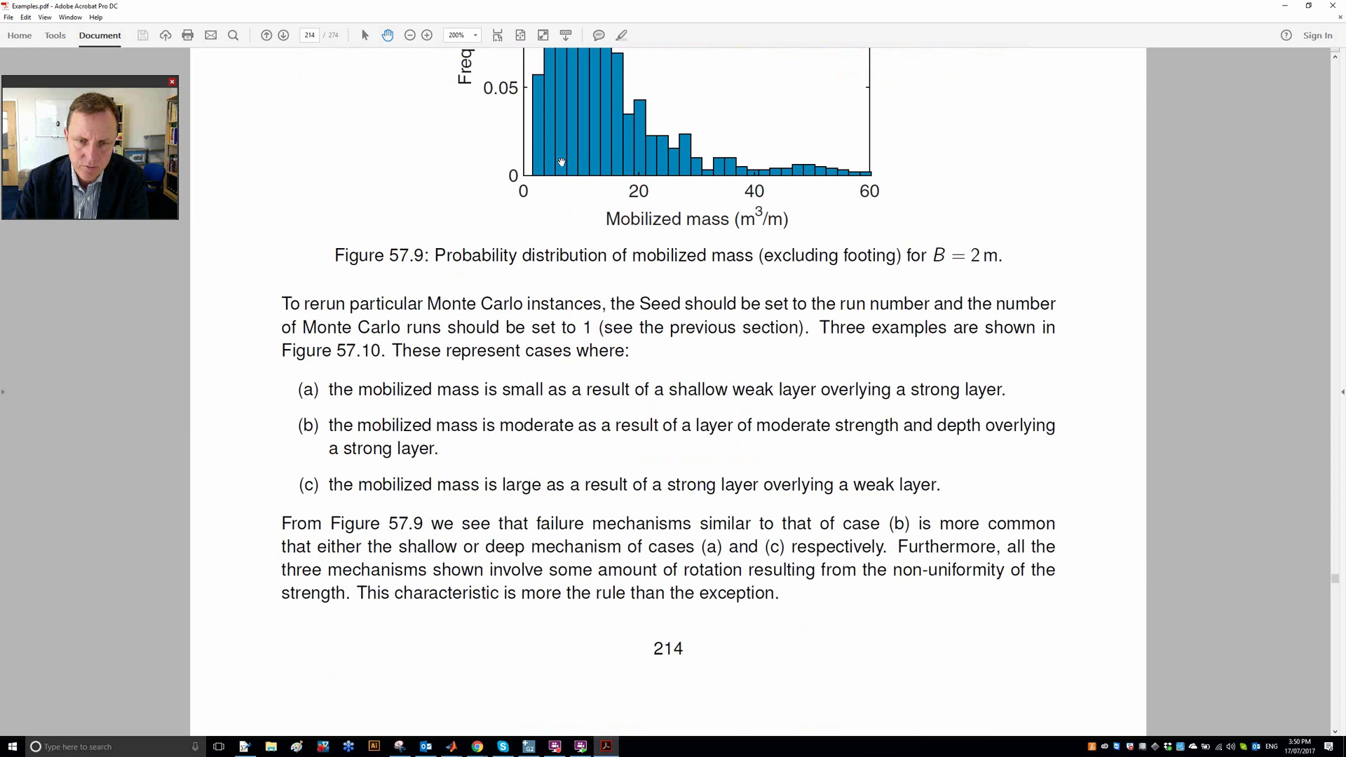
pyautogui.scroll(-3, 562, 162)
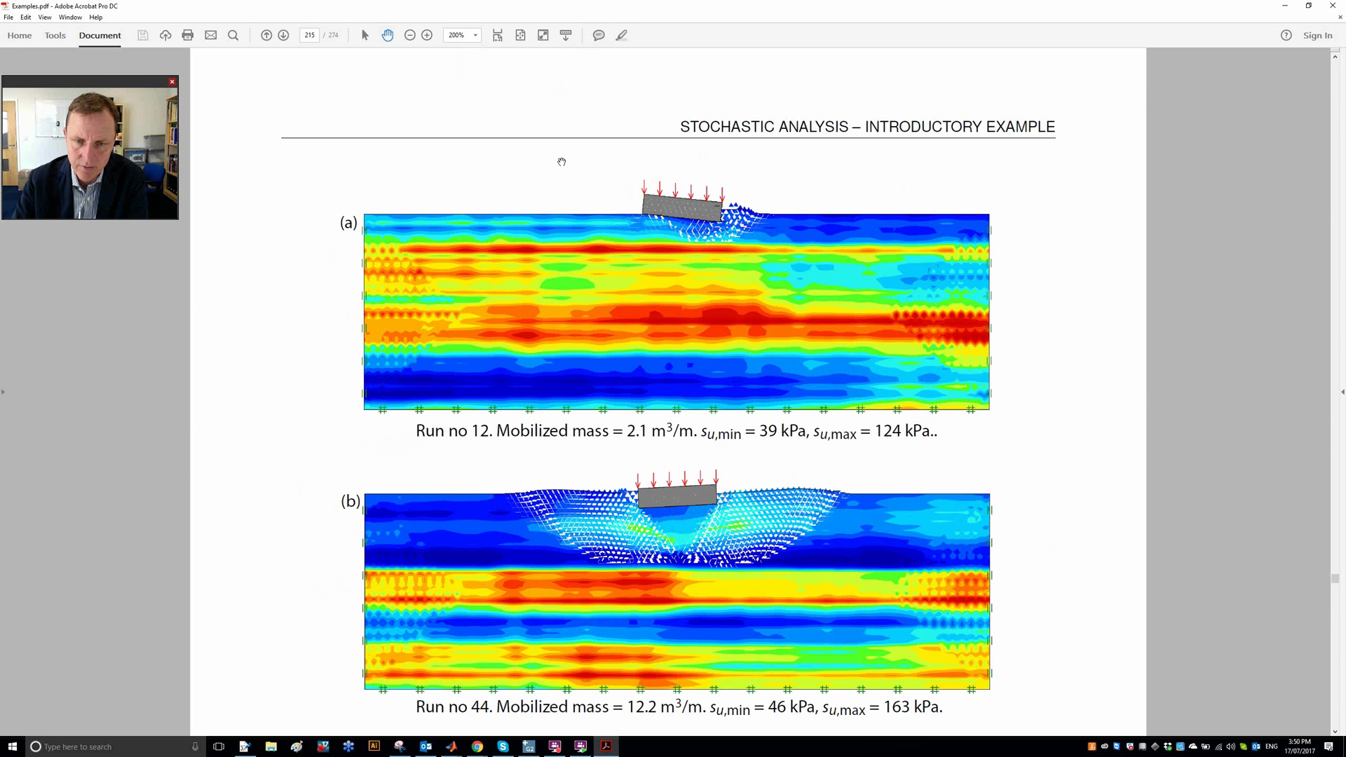
pyautogui.scroll(-2, 561, 162)
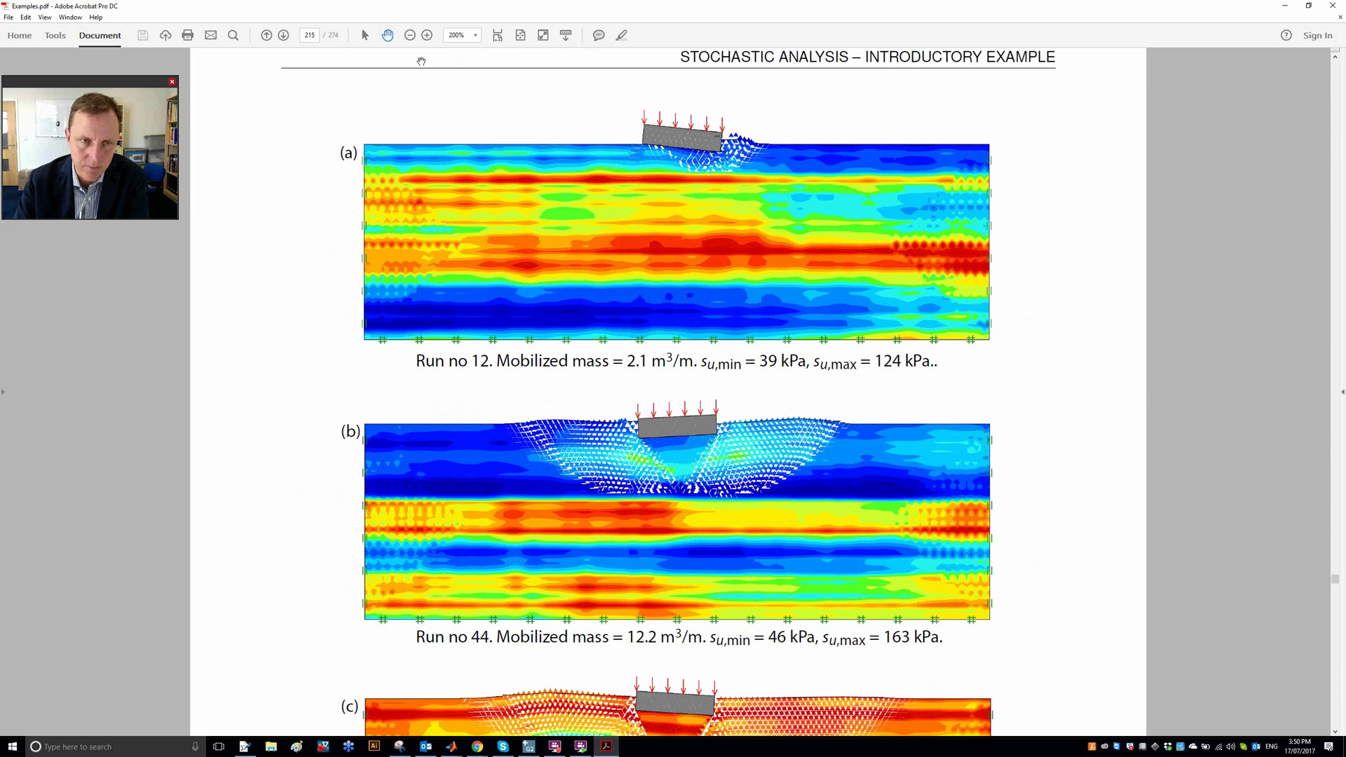
pyautogui.click(411, 35)
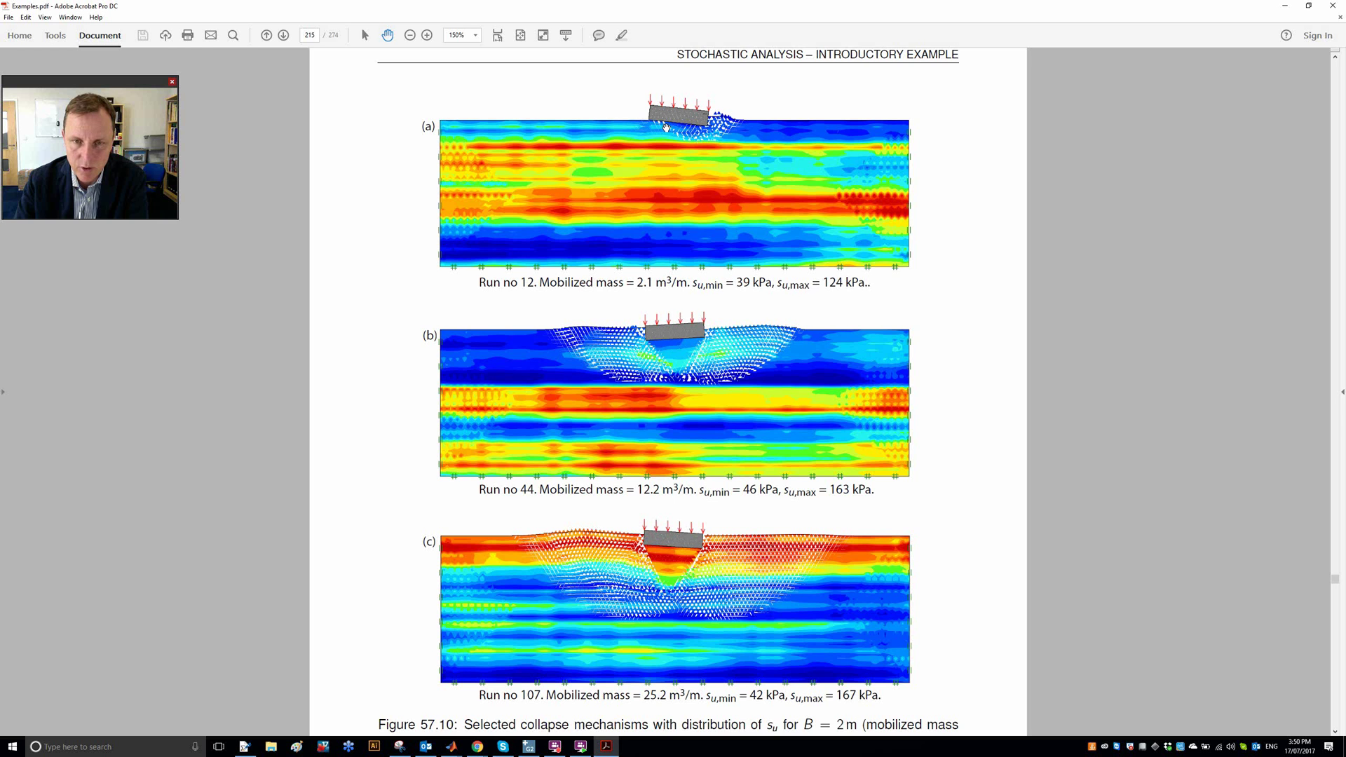
pyautogui.scroll(-1, 692, 205)
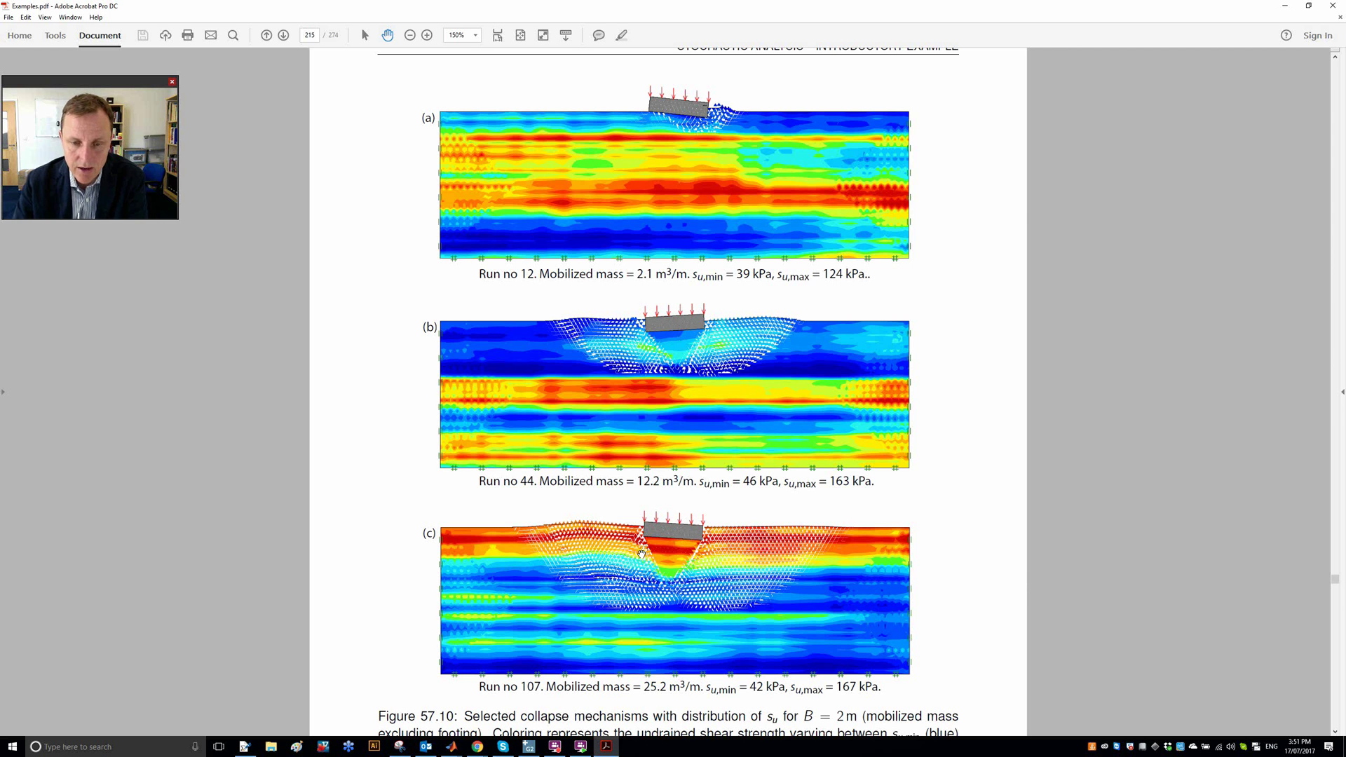
pyautogui.scroll(-1, 645, 537)
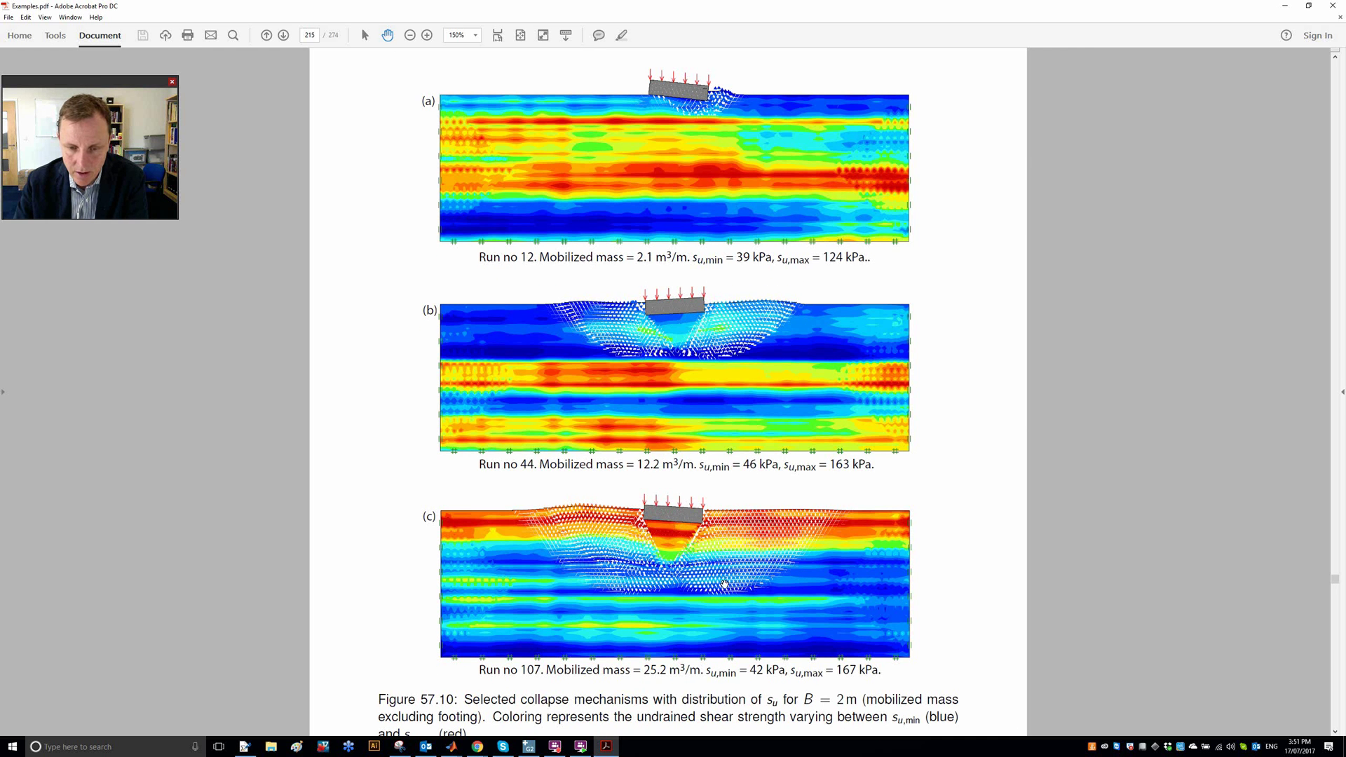
pyautogui.scroll(-3, 696, 558)
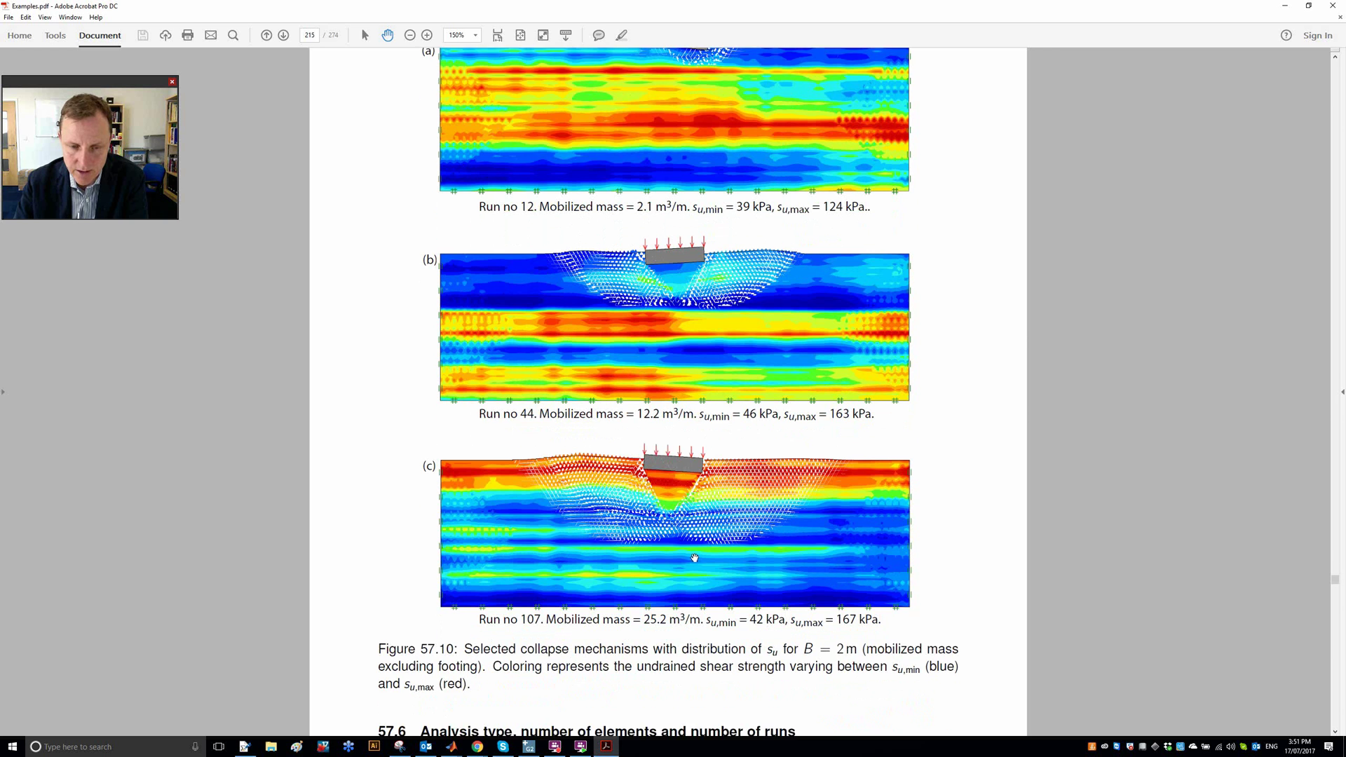
pyautogui.scroll(-2, 689, 553)
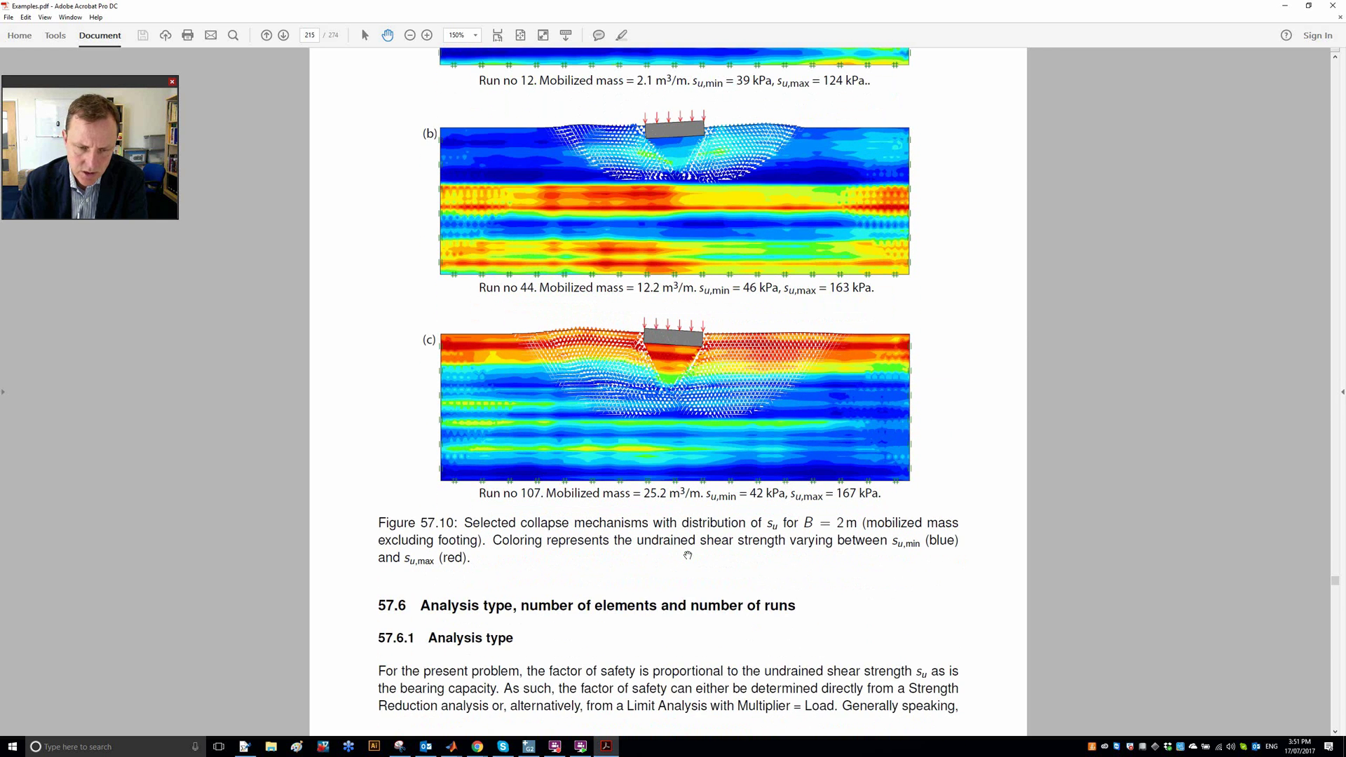
pyautogui.scroll(-2, 688, 555)
# Skim the number-of-elements section and review the stochastic slope in clay example, including its shallow, intermediate and deep failure mechanisms.
pyautogui.scroll(-10, 688, 555)
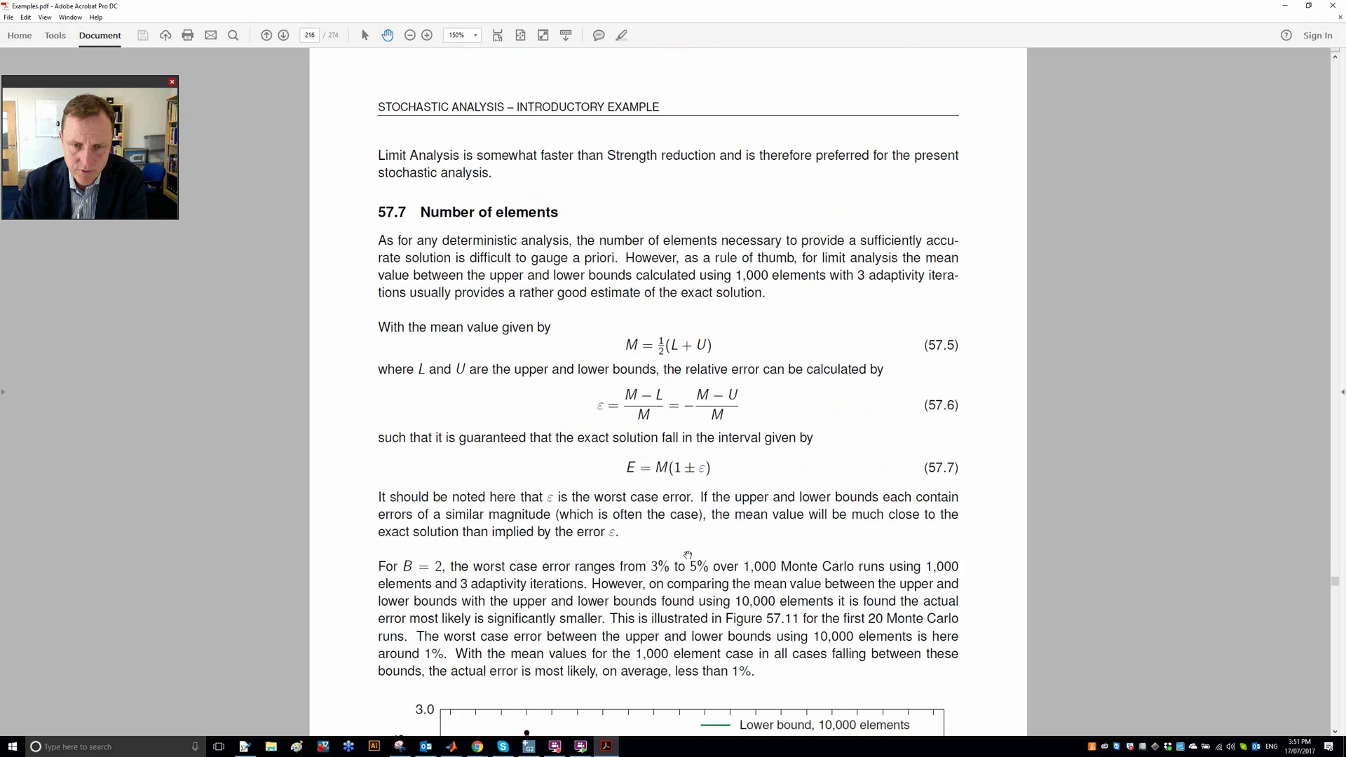
pyautogui.scroll(-15, 688, 555)
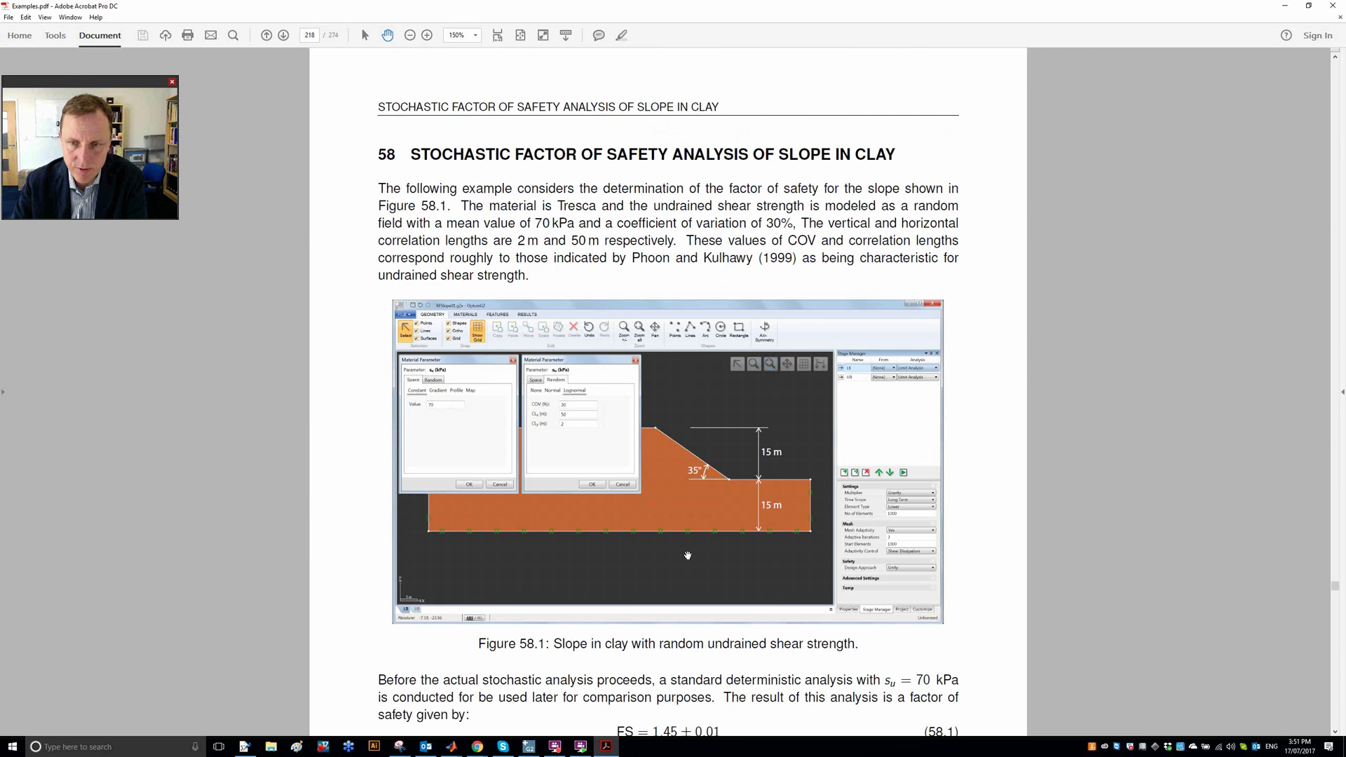
pyautogui.scroll(-15, 688, 555)
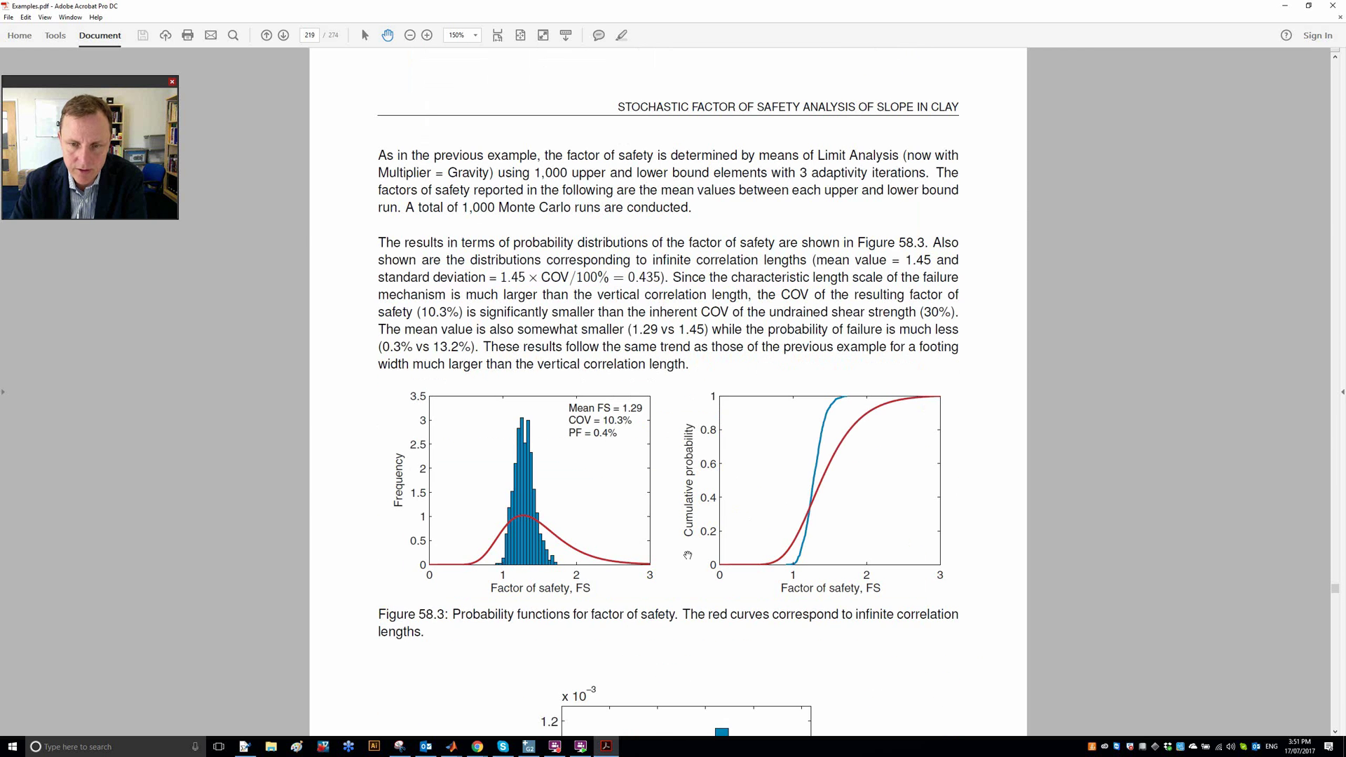
pyautogui.scroll(-15, 688, 555)
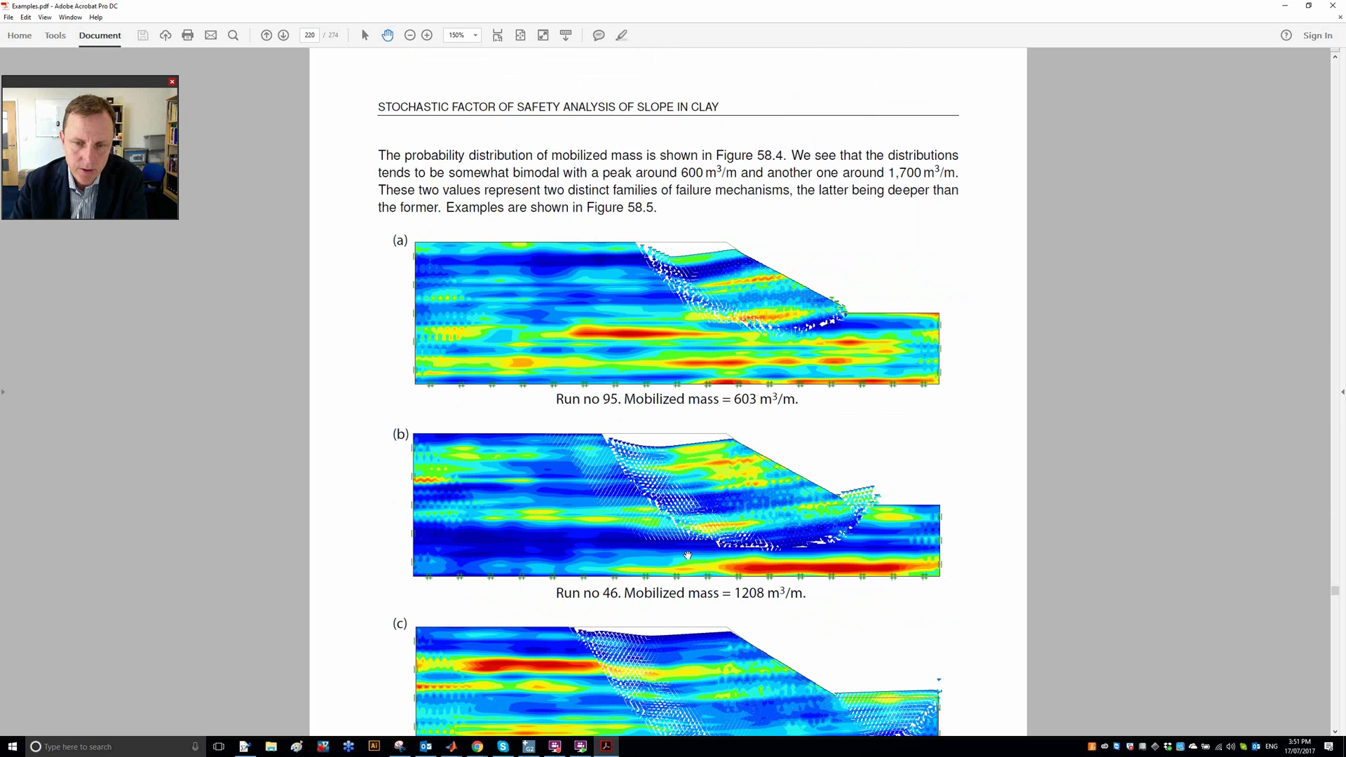
pyautogui.scroll(-3, 687, 555)
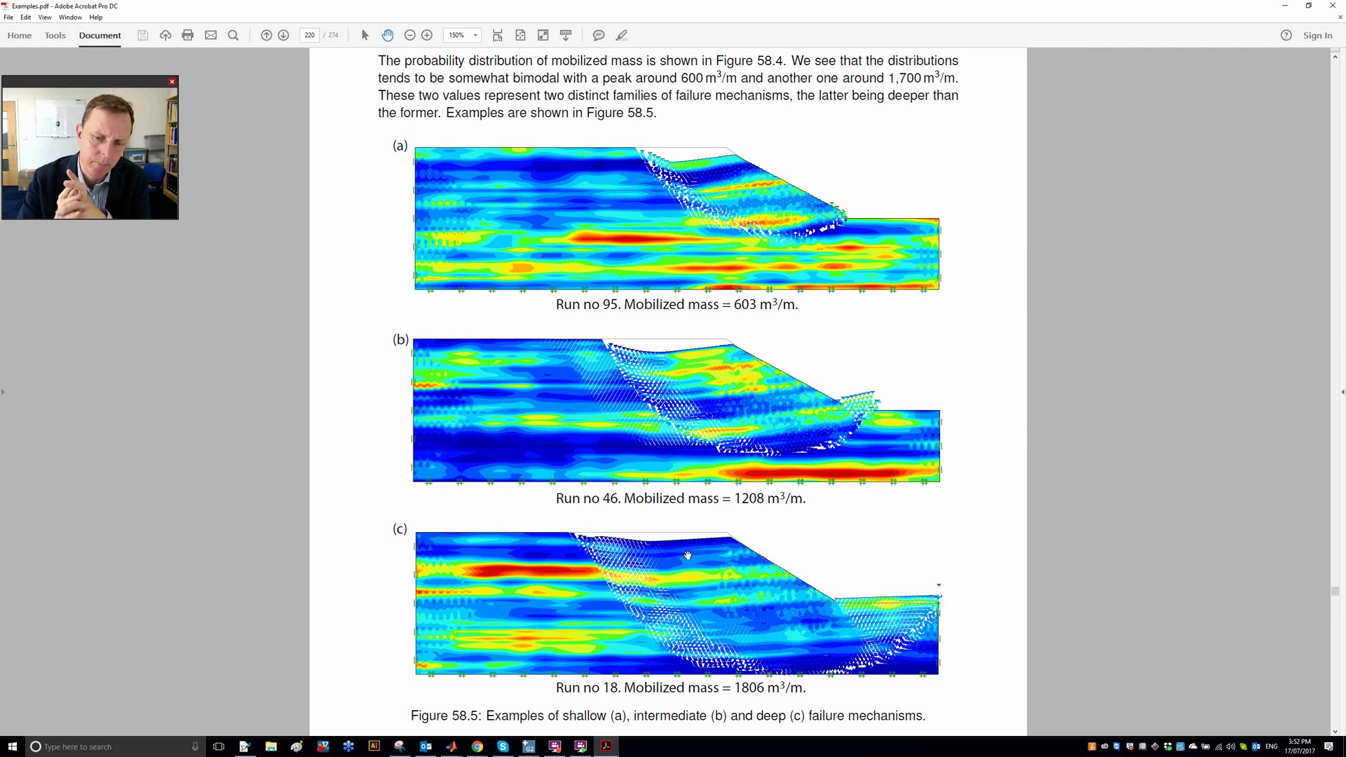
# Review the examples on the footing in clay with depth dependent strength and the stochastic analysis of a deep excavation.
pyautogui.scroll(-10, 688, 555)
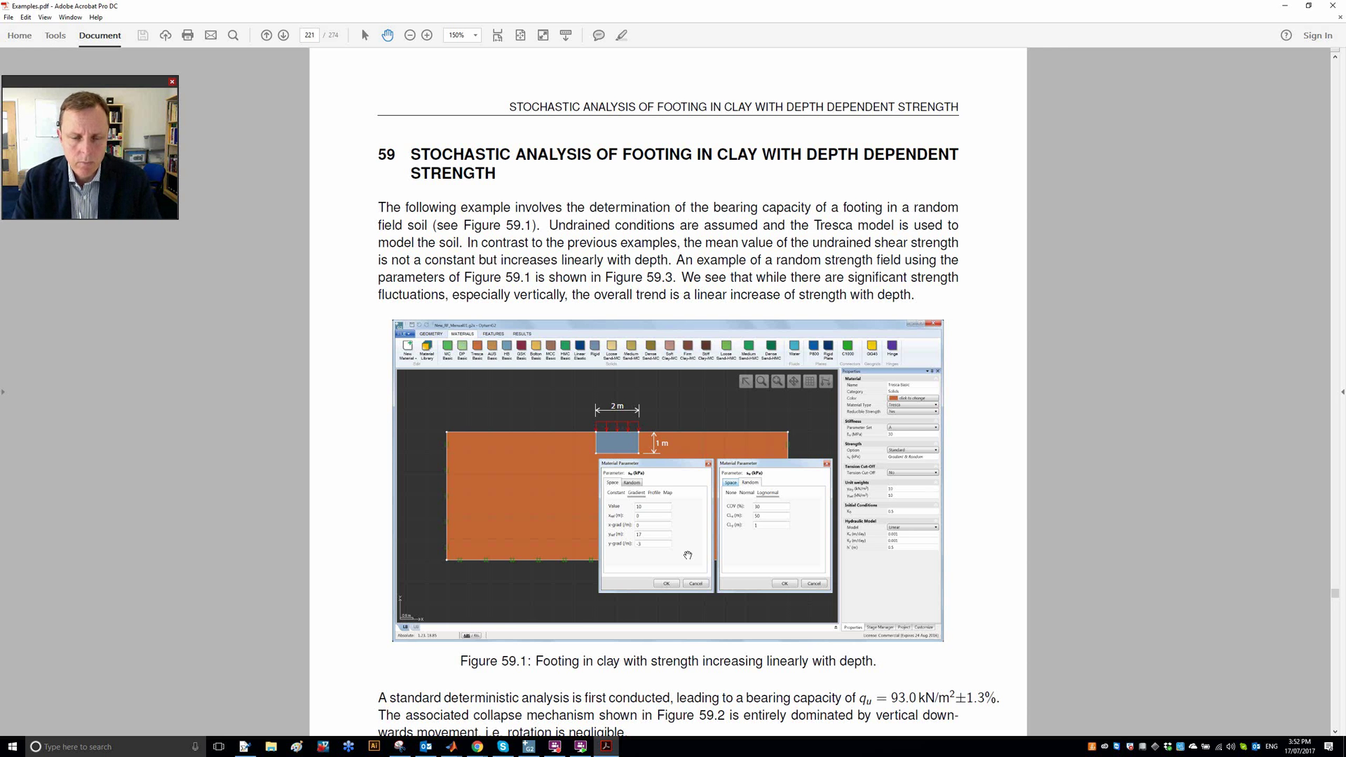
pyautogui.scroll(-8, 688, 555)
pyautogui.scroll(8, 687, 555)
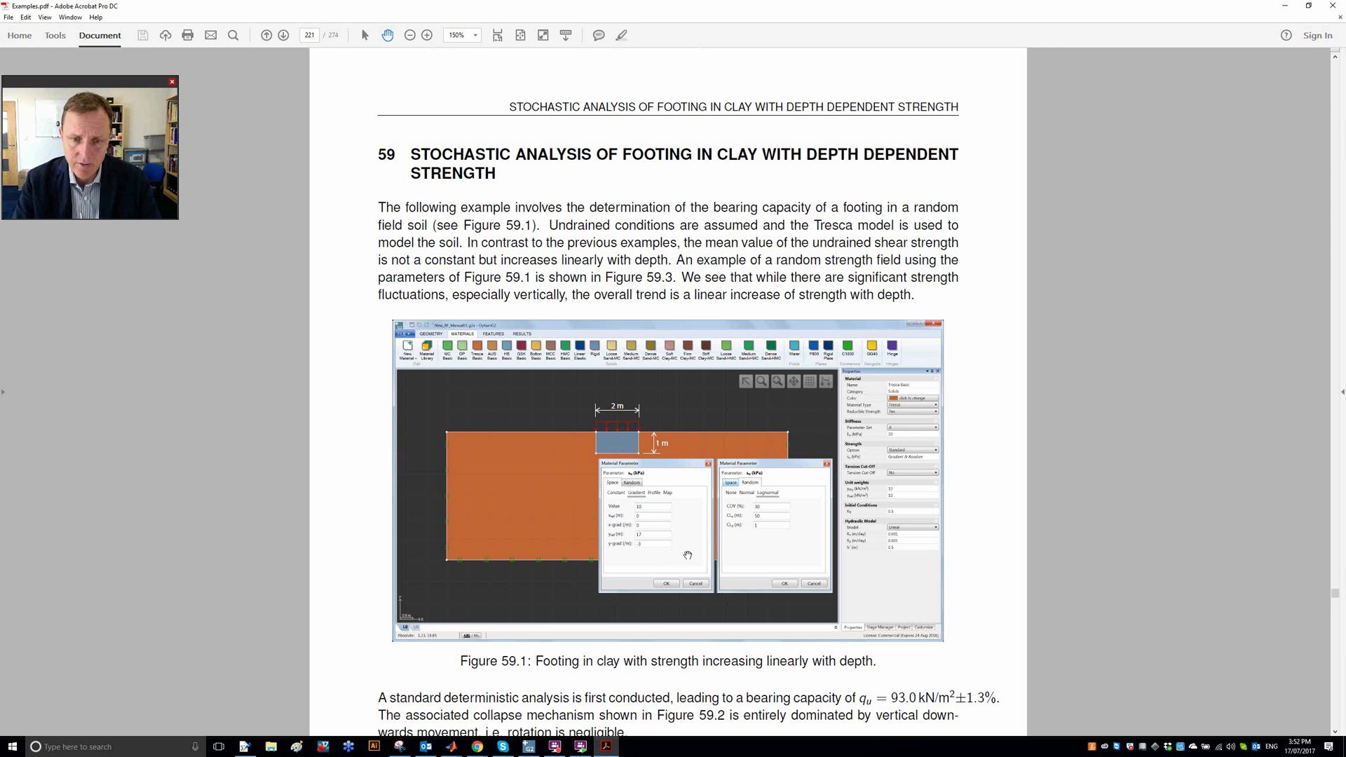
pyautogui.scroll(-20, 688, 556)
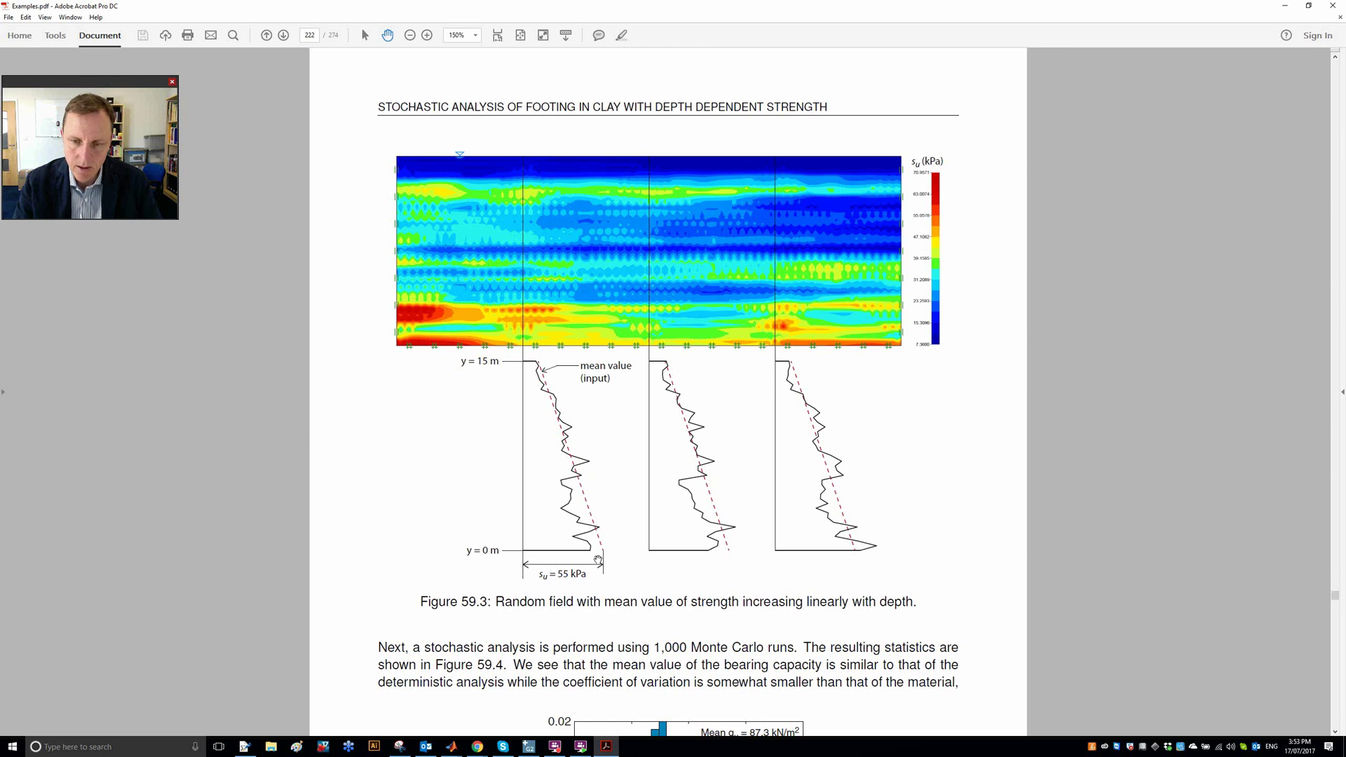
pyautogui.scroll(-10, 598, 561)
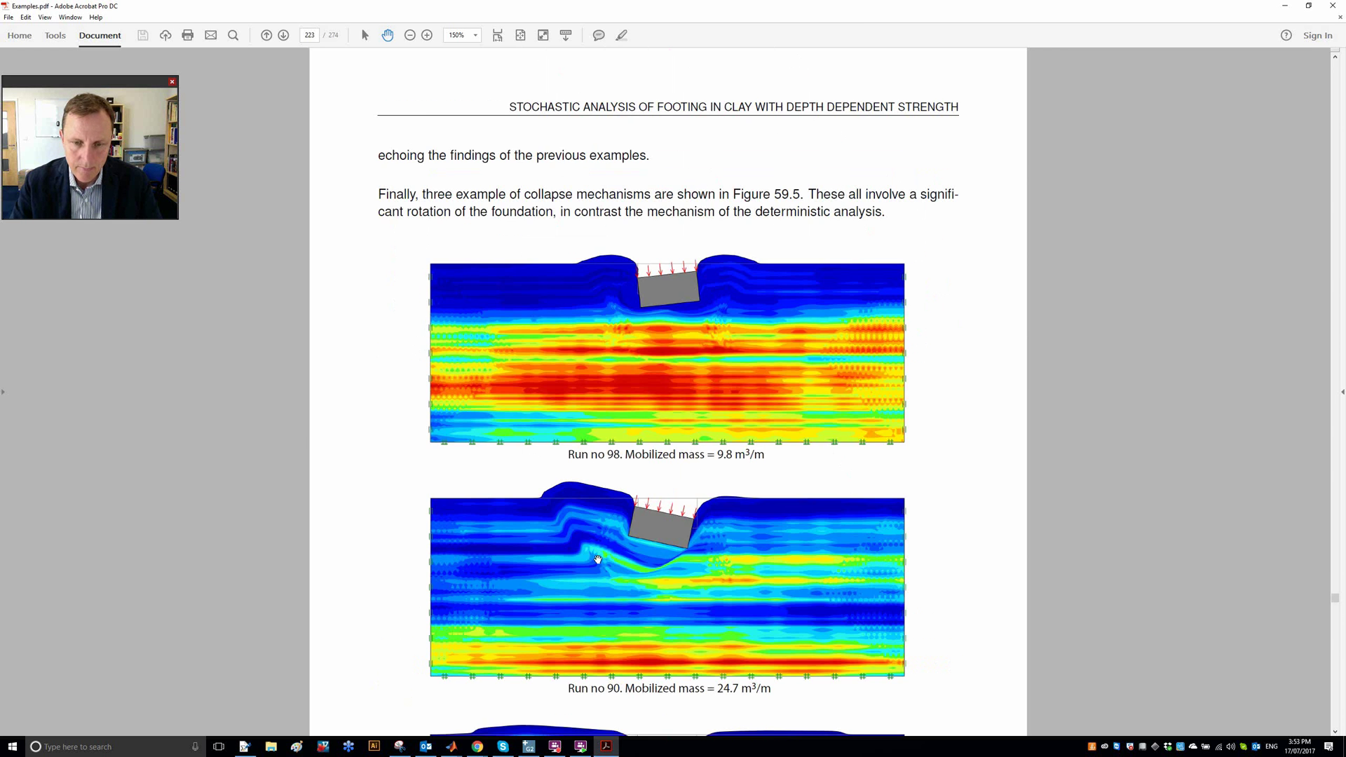
pyautogui.scroll(-8, 598, 559)
pyautogui.scroll(-15, 598, 560)
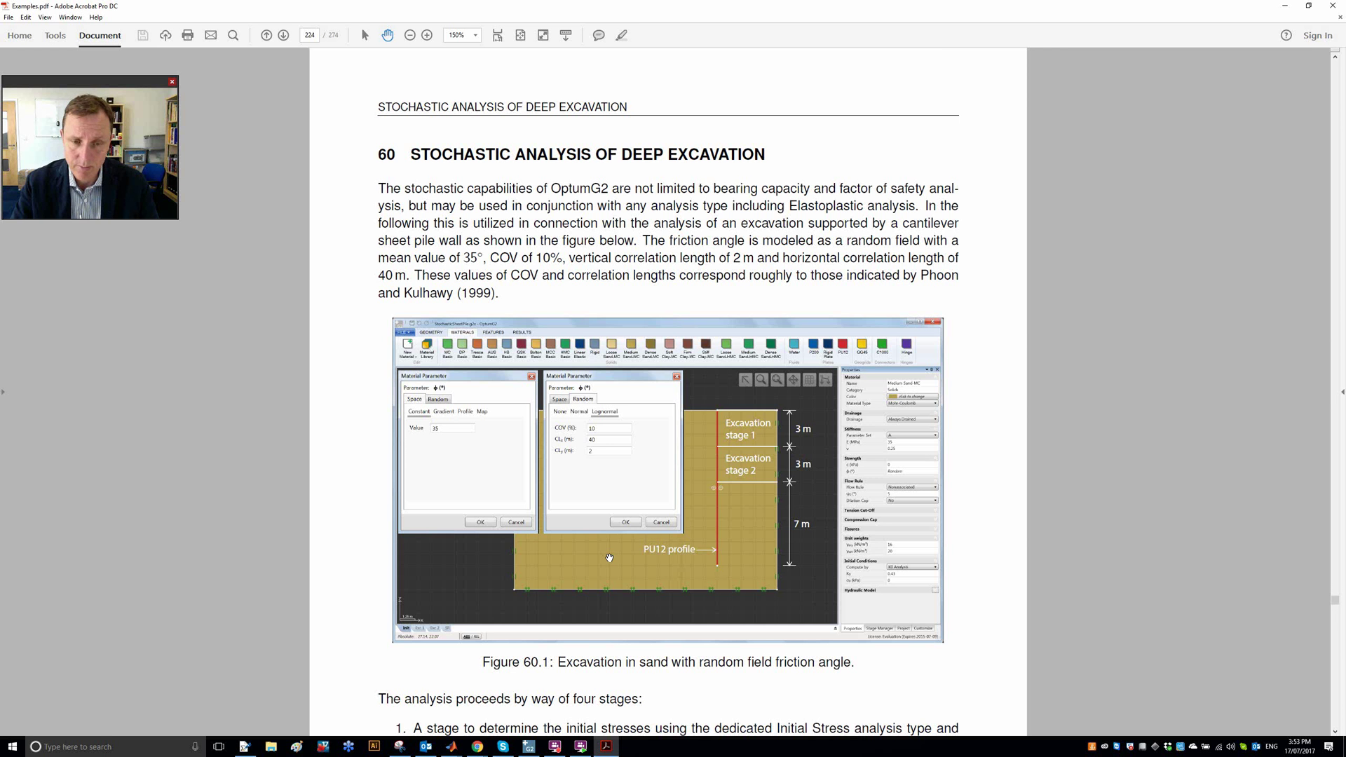
pyautogui.scroll(-10, 609, 558)
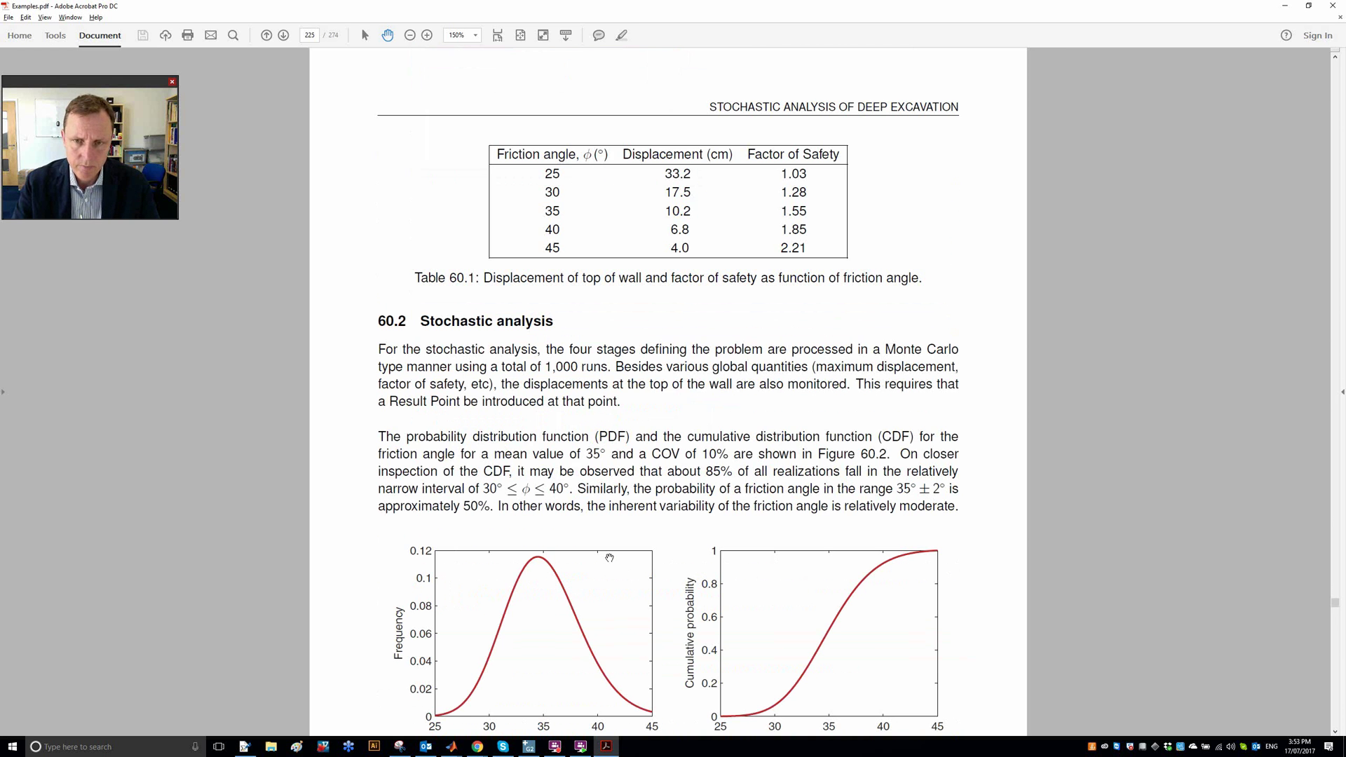
# Switch to OptumG2 and draw the soil block as a rectangle about 18 m wide and 7 m high.
pyautogui.hotkey('alt', 'Tab')
pyautogui.hotkey('alt', 'Tab')
pyautogui.hotkey('alt', 'Tab')
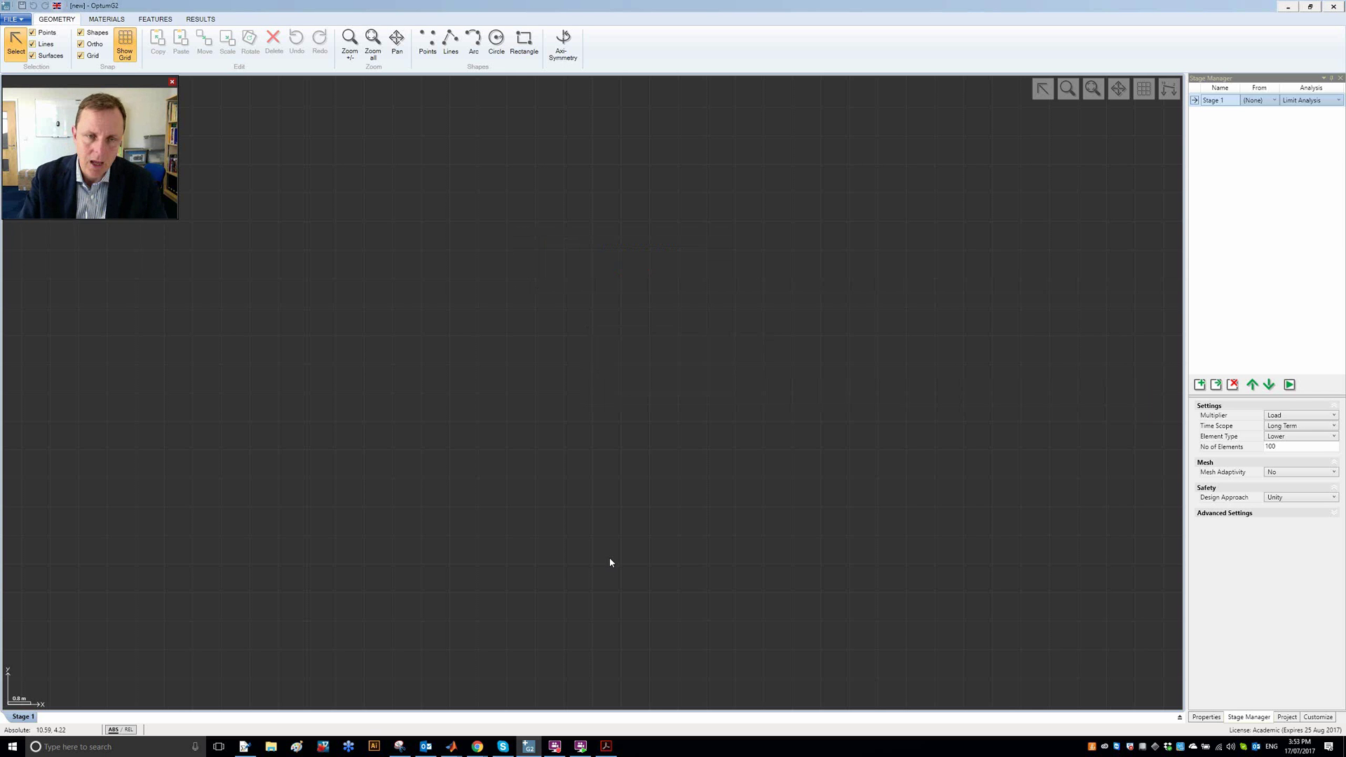
pyautogui.click(517, 46)
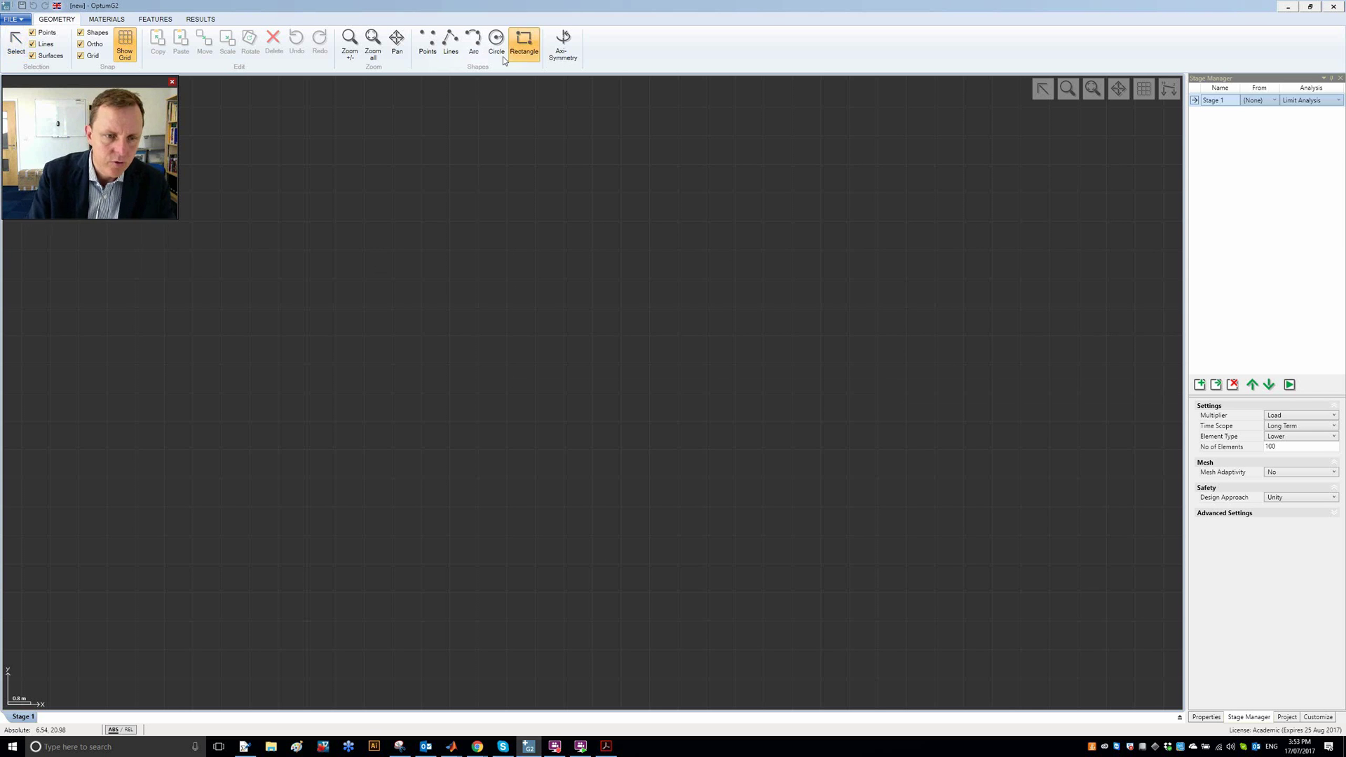
pyautogui.click(335, 251)
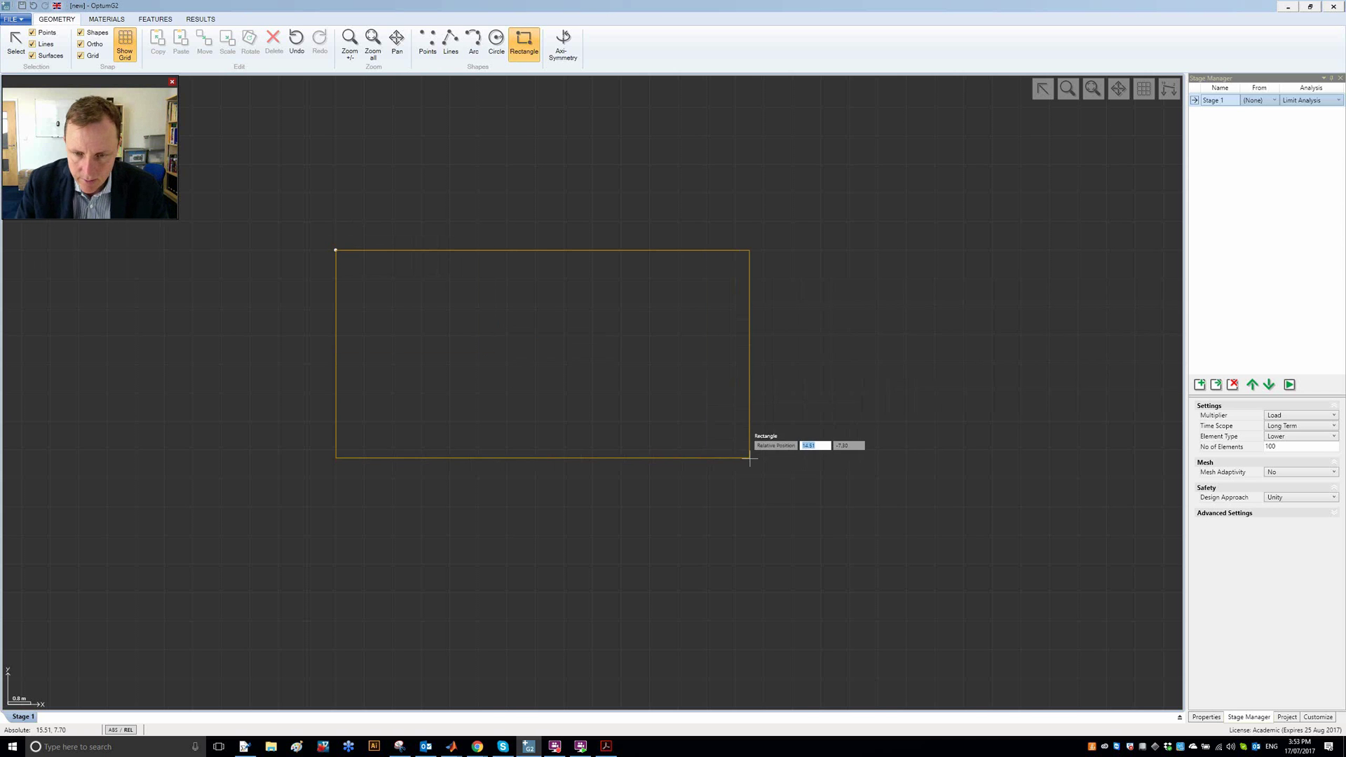
pyautogui.click(849, 450)
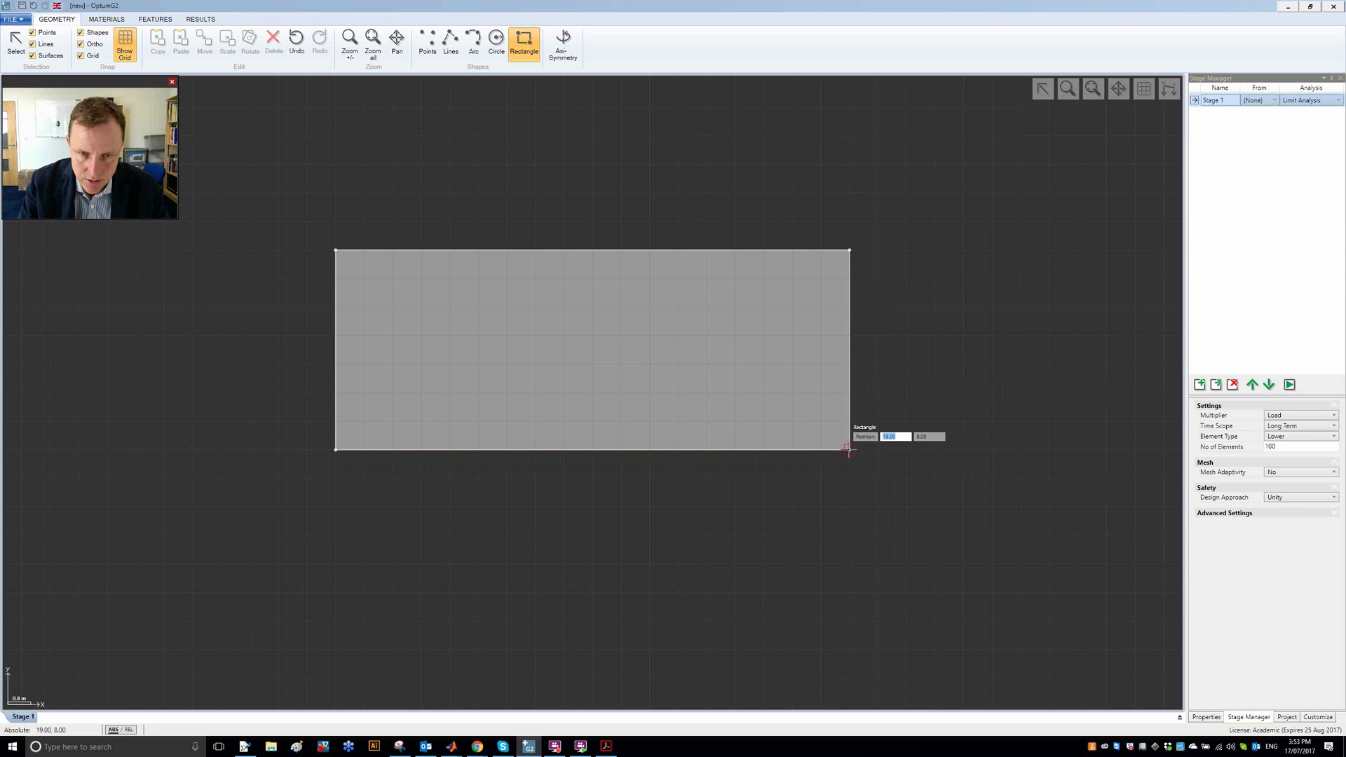
# Draw a 2 m wide, 2 m high footing rectangle centred on the soil surface and embedded 1 m into it.
pyautogui.click(621, 279)
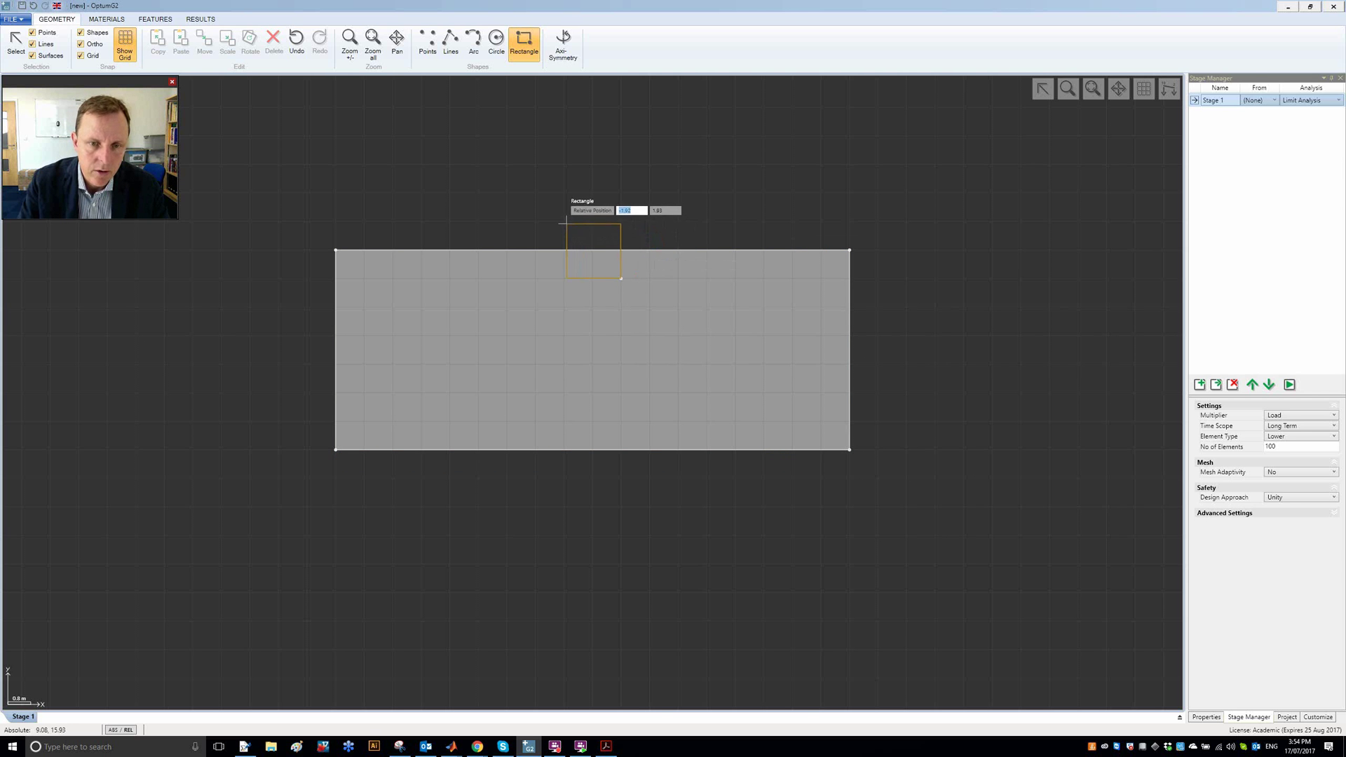
pyautogui.click(562, 222)
pyautogui.press('Escape')
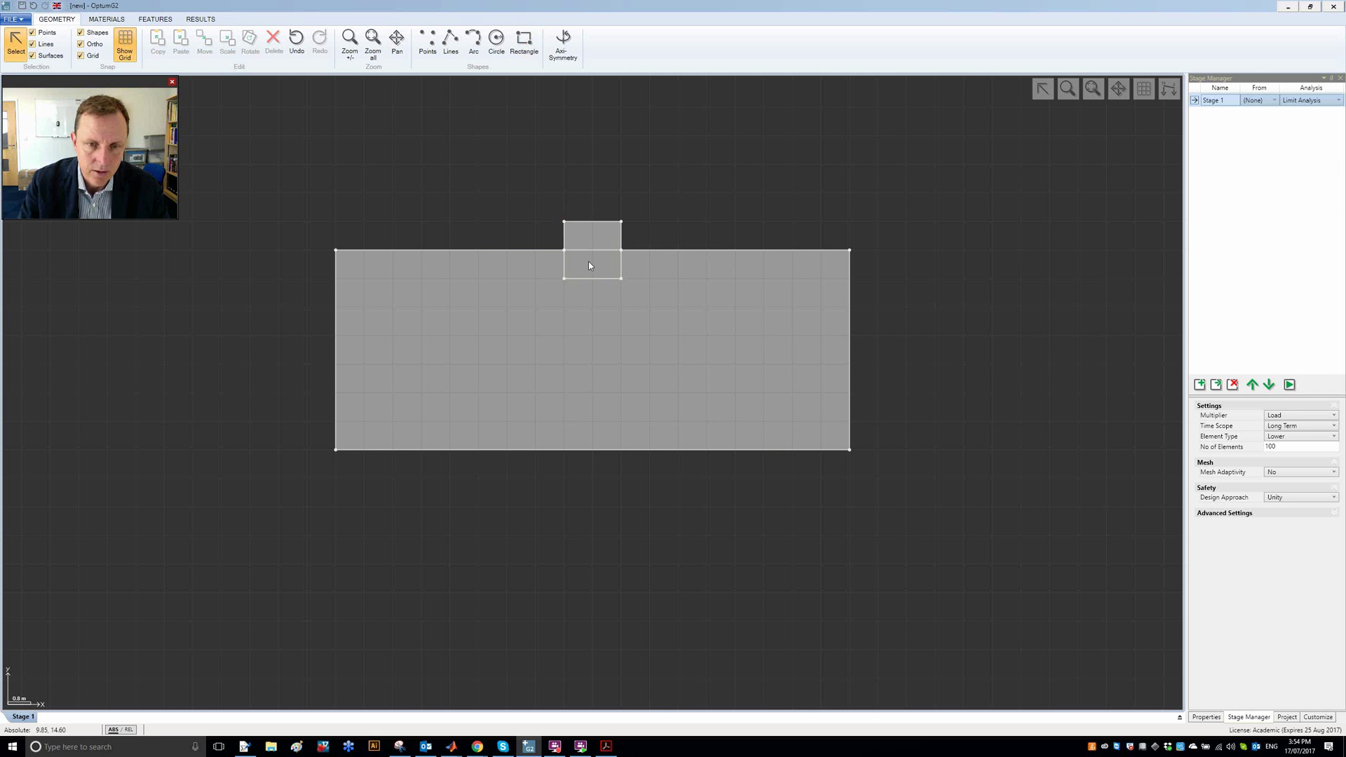
# Assign the Rigid material to the whole footing and set its unit weight to 23 kN/m³.
pyautogui.click(588, 262)
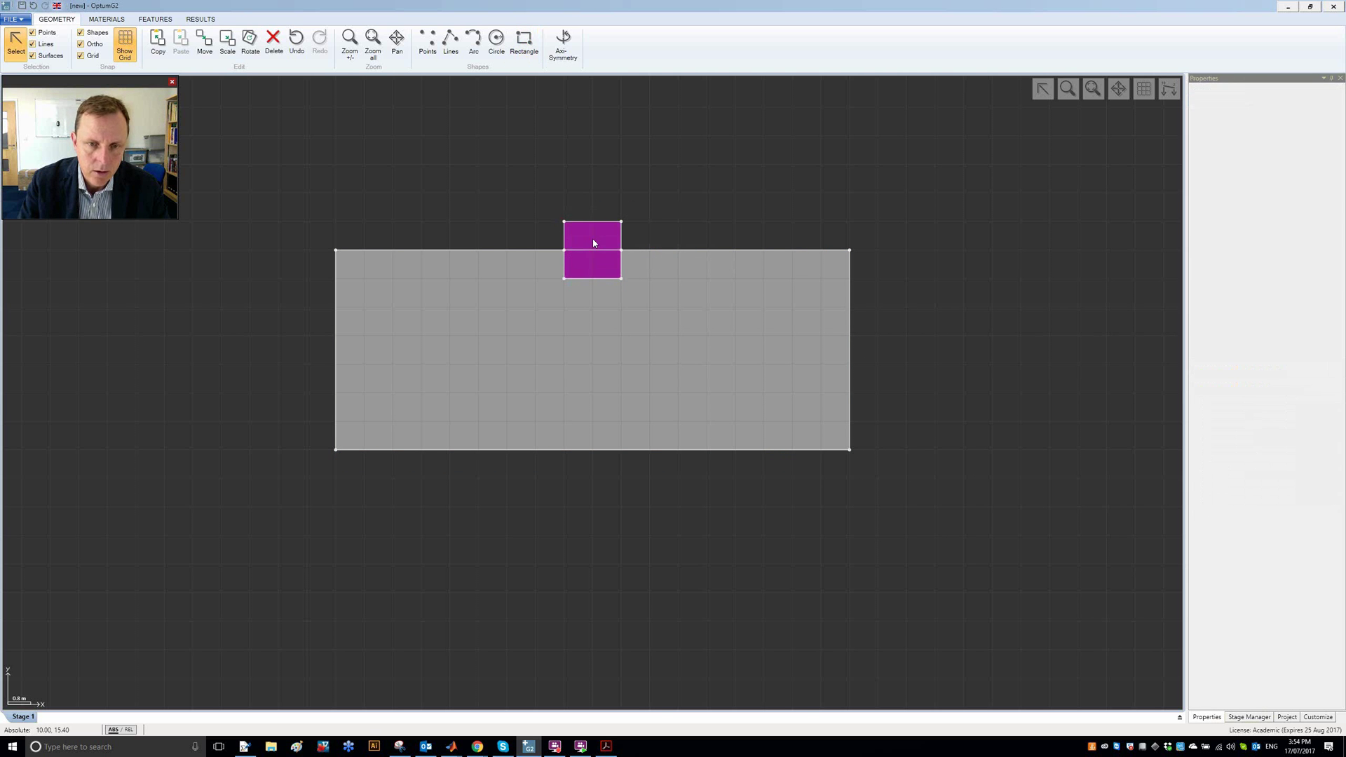
pyautogui.click(96, 21)
pyautogui.click(316, 40)
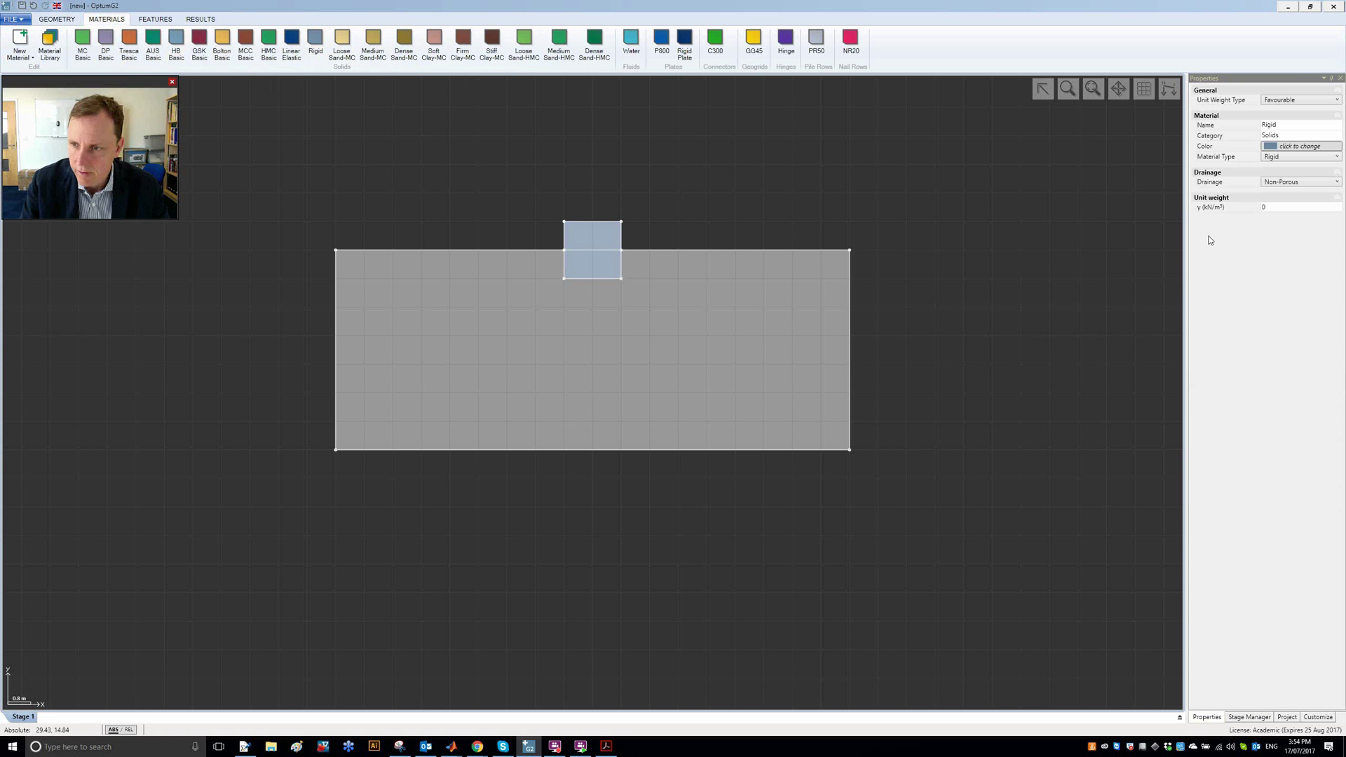
pyautogui.click(1279, 207)
pyautogui.write('23')
pyautogui.press('Return')
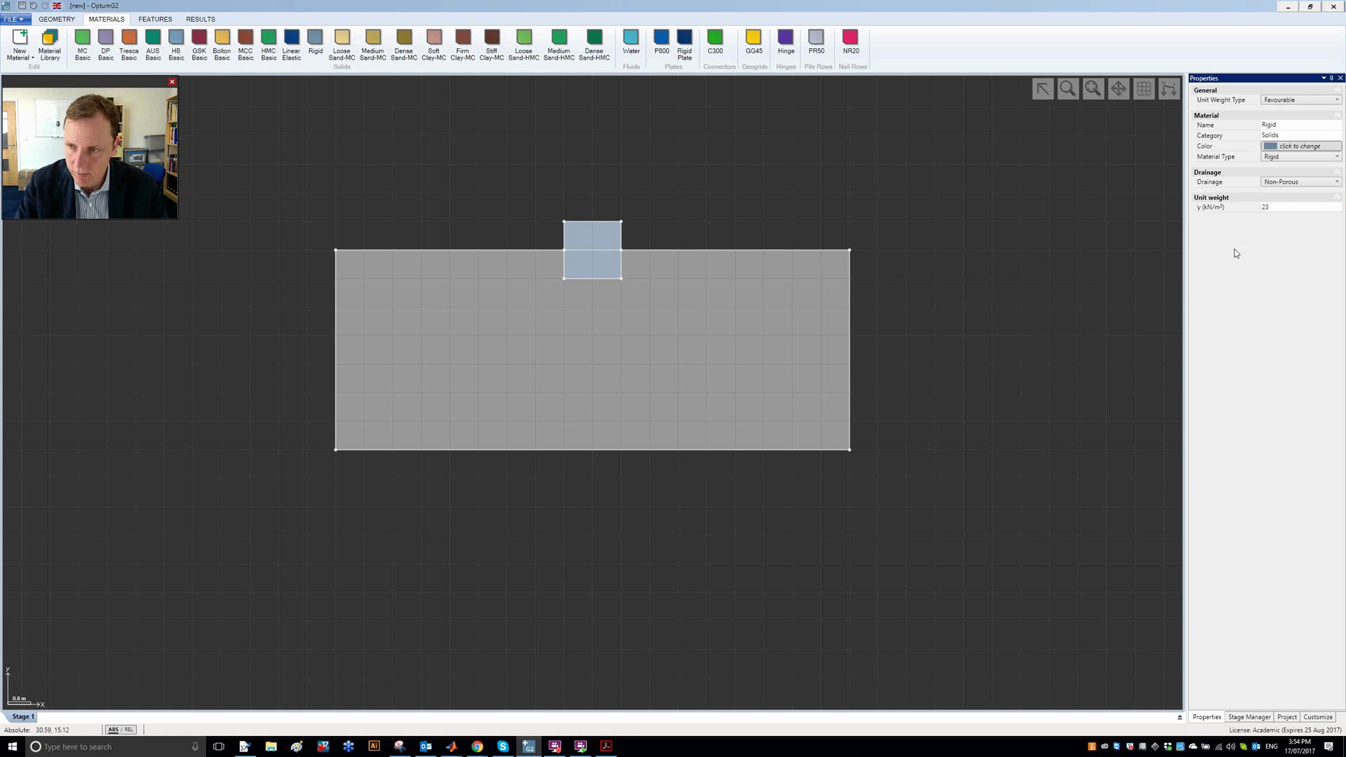
# Assign the Tresca Basic material to the soil block and set its undrained shear strength to 100 kPa.
pyautogui.click(659, 364)
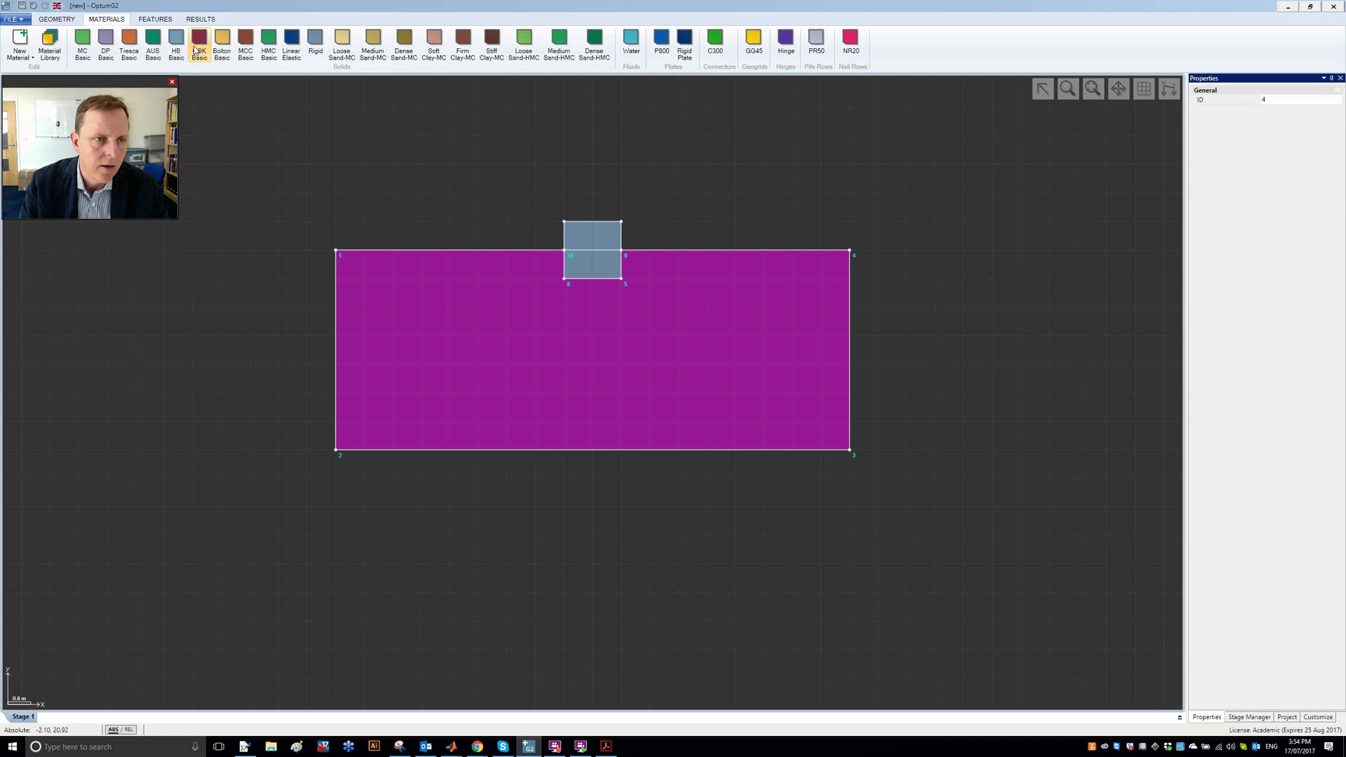
pyautogui.click(131, 45)
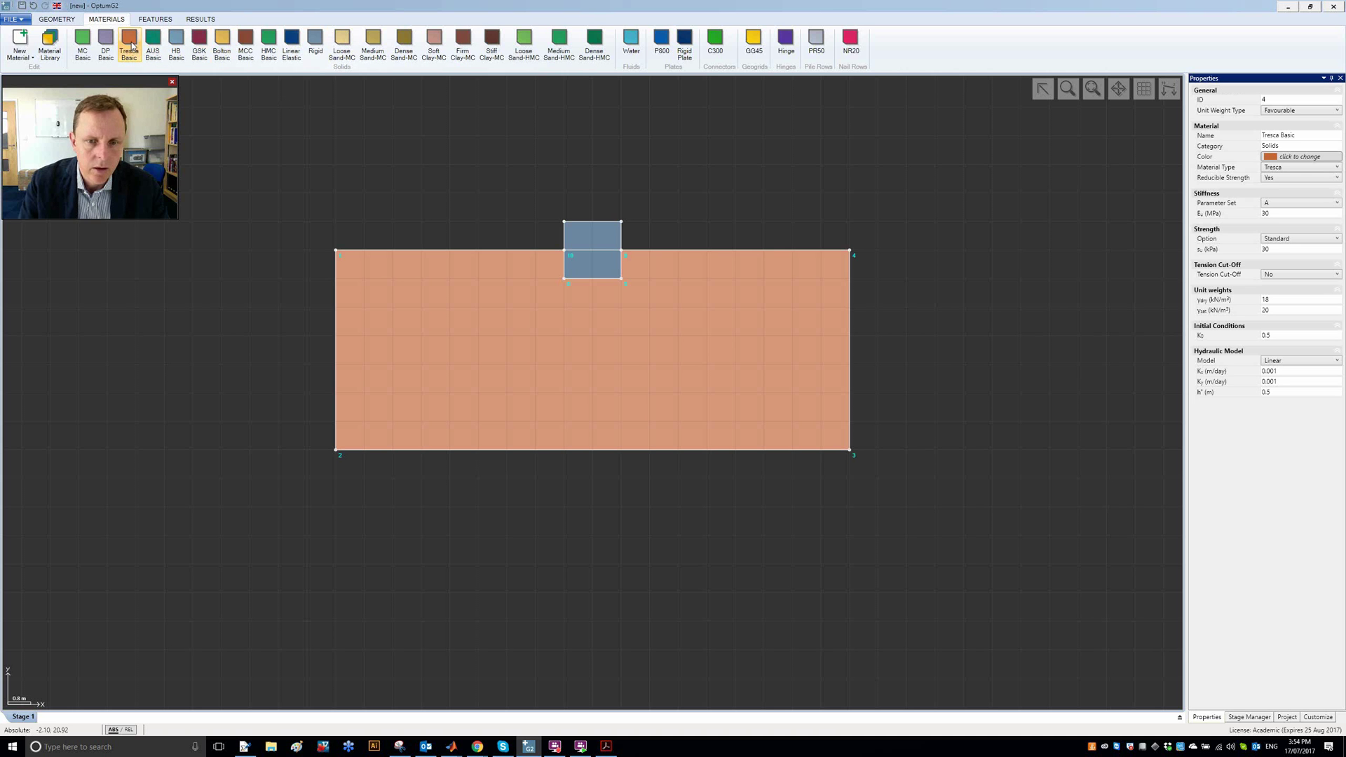
pyautogui.click(1293, 249)
pyautogui.write('100')
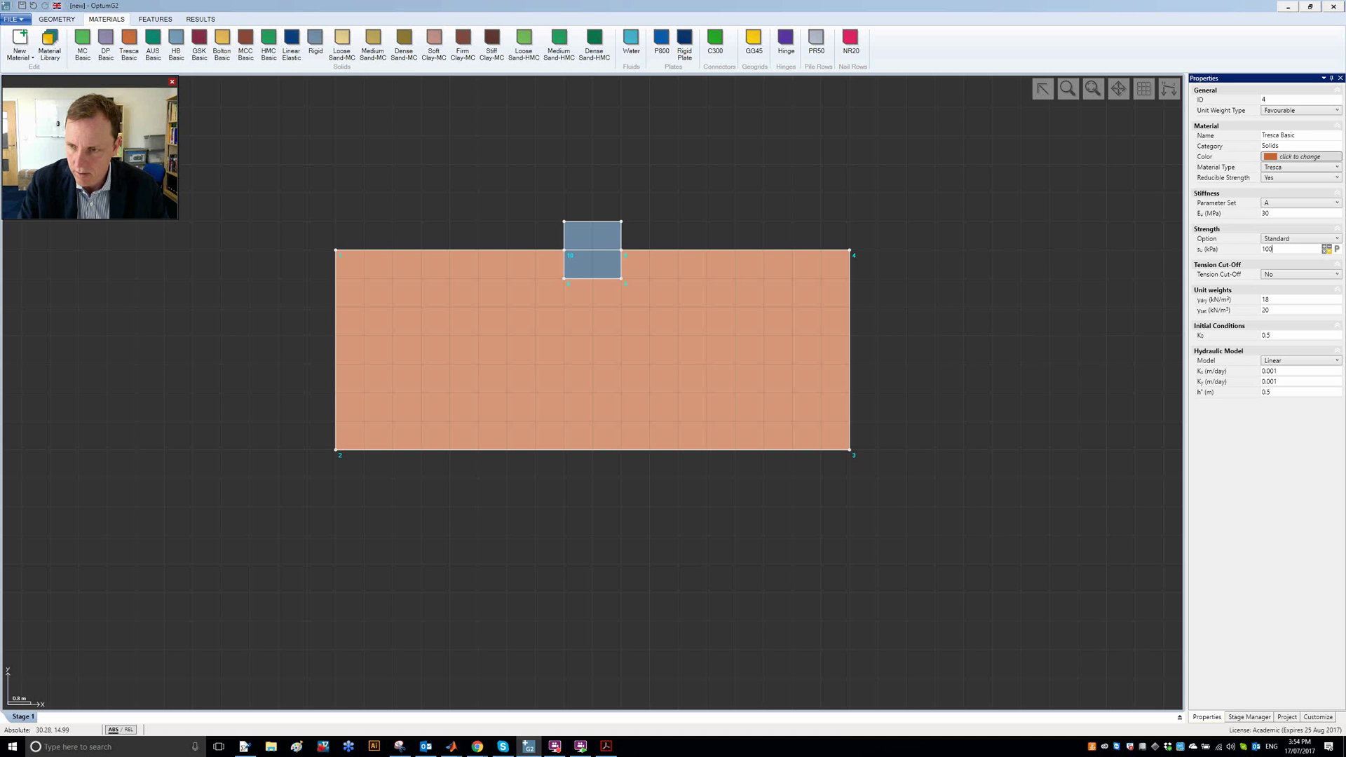
pyautogui.press('Tab')
pyautogui.click(713, 125)
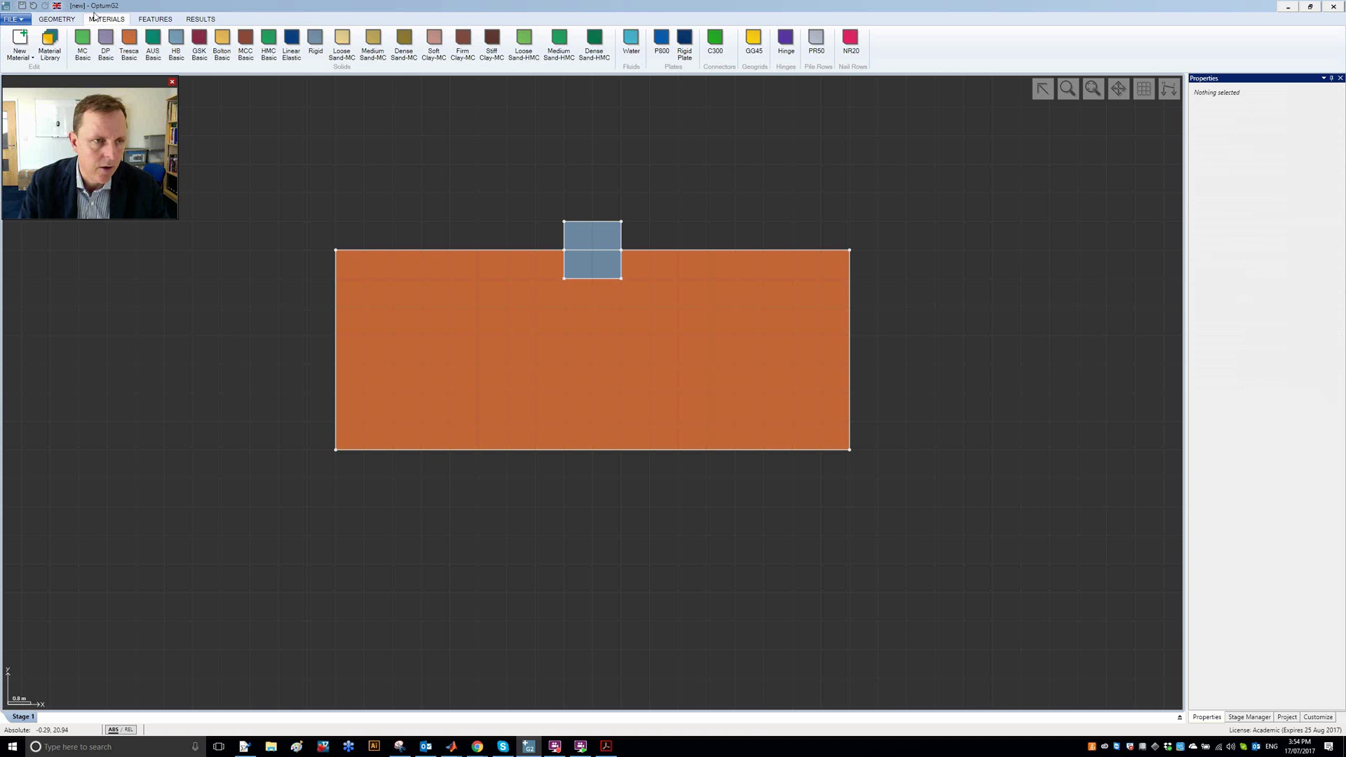
# Apply standard fixities to the sides and base of the soil block.
pyautogui.click(155, 19)
pyautogui.click(259, 39)
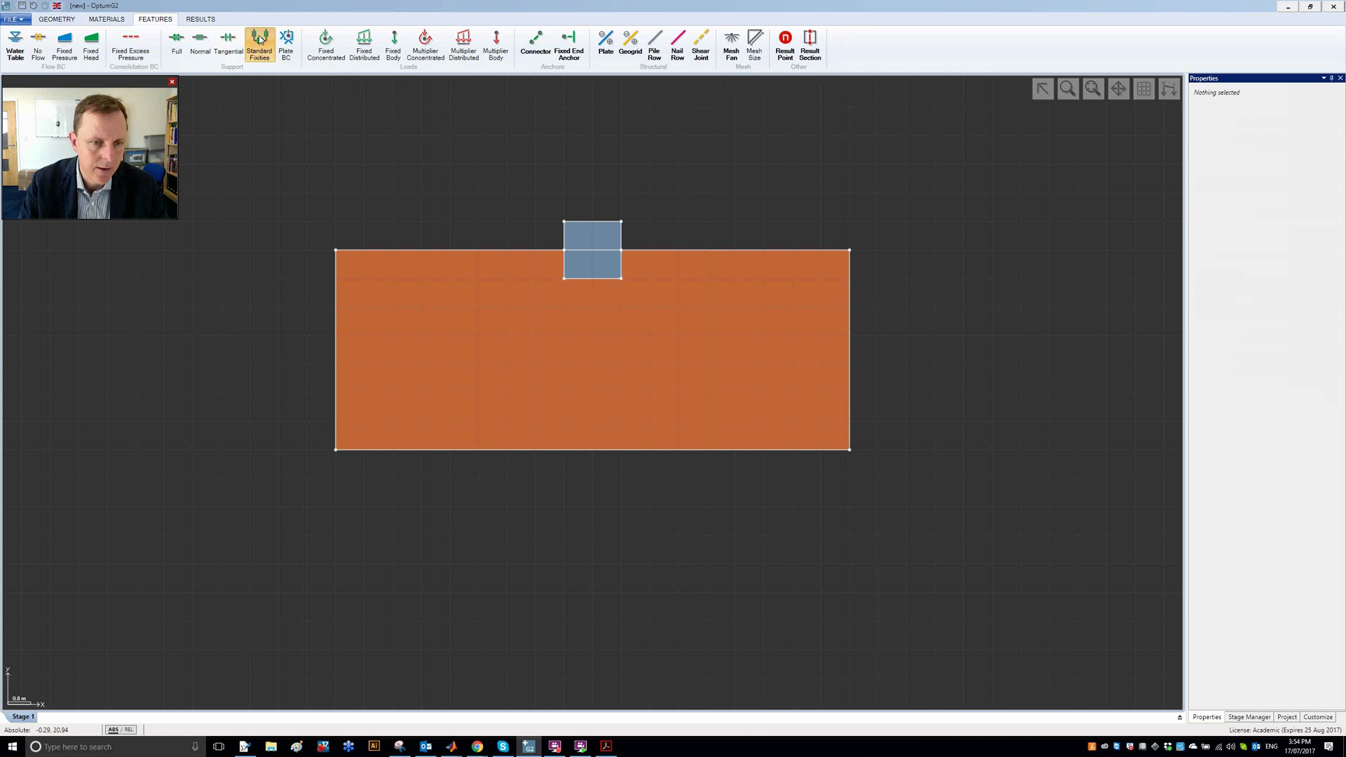
pyautogui.click(389, 118)
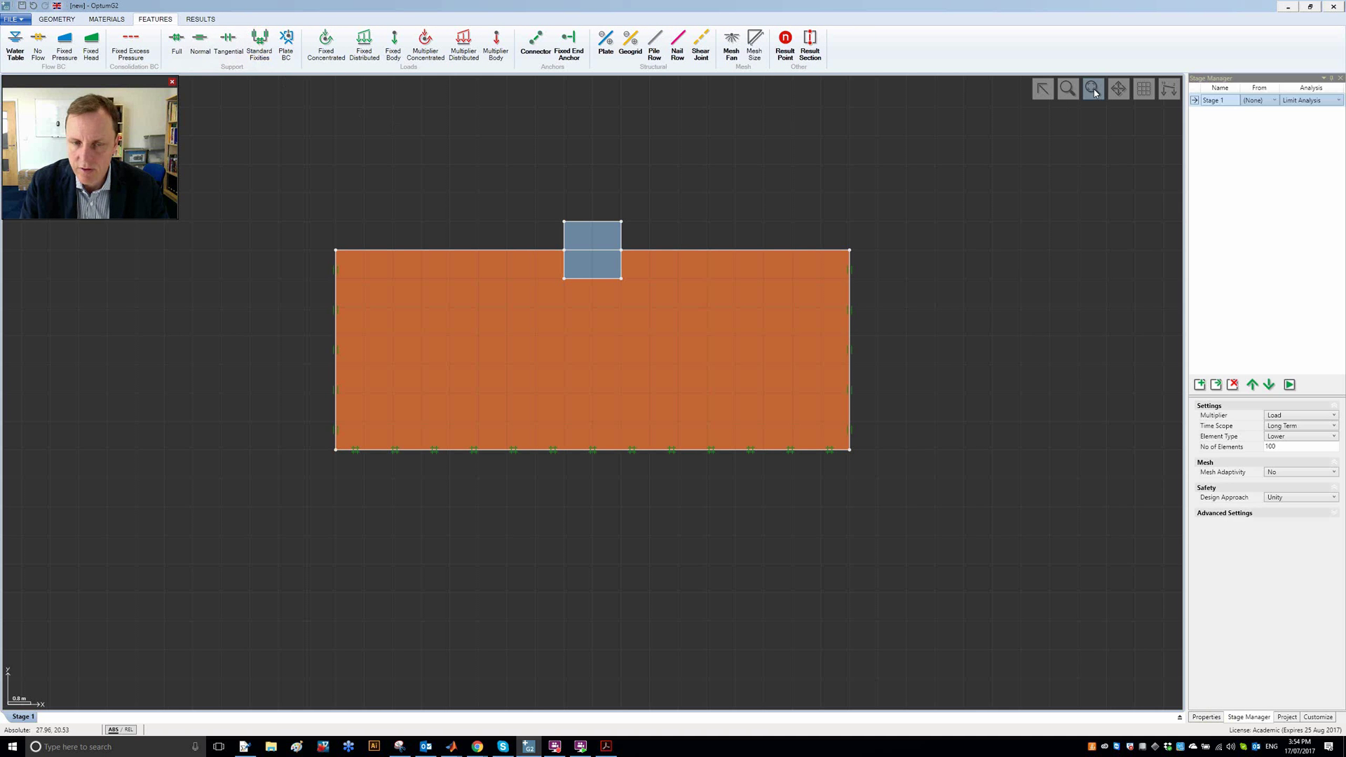
# Apply a multiplier distributed load along the top edge of the footing.
pyautogui.click(1093, 89)
pyautogui.click(597, 167)
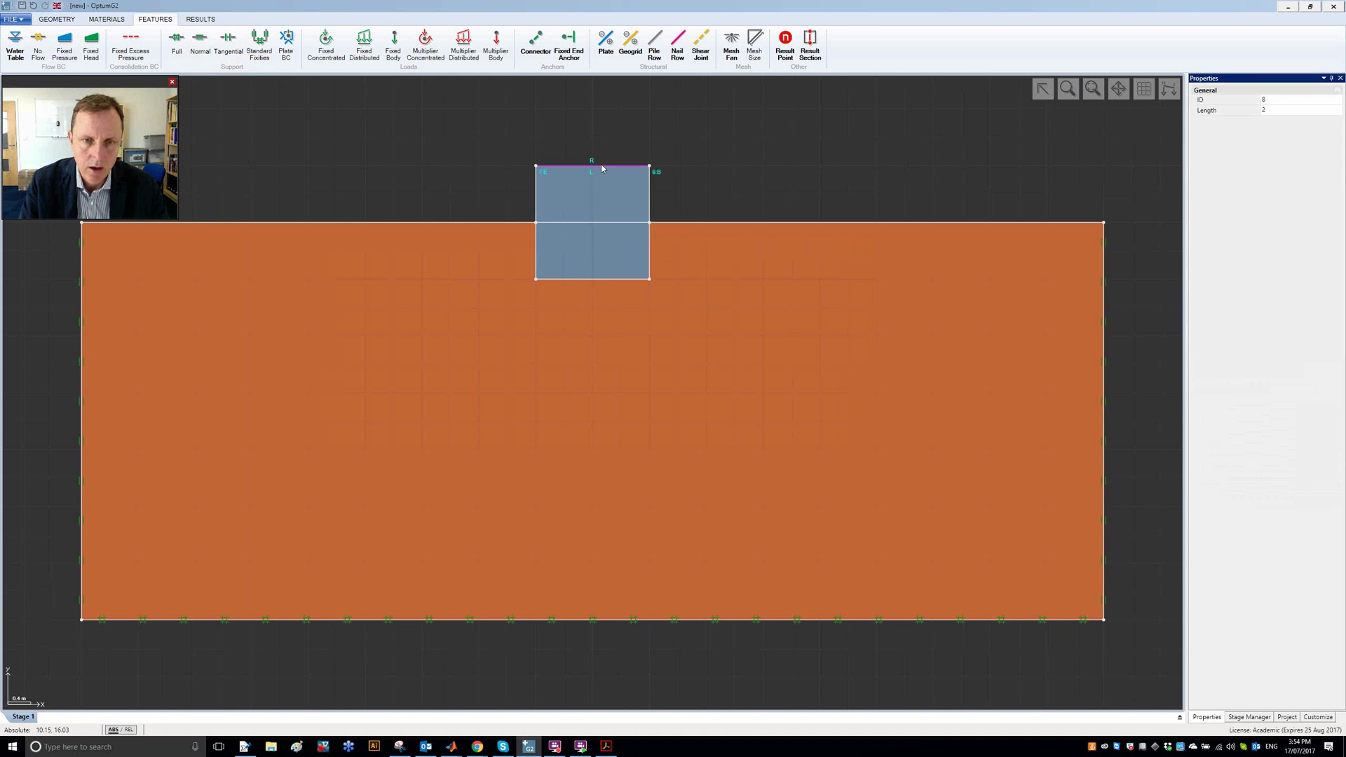
pyautogui.click(453, 40)
pyautogui.click(689, 156)
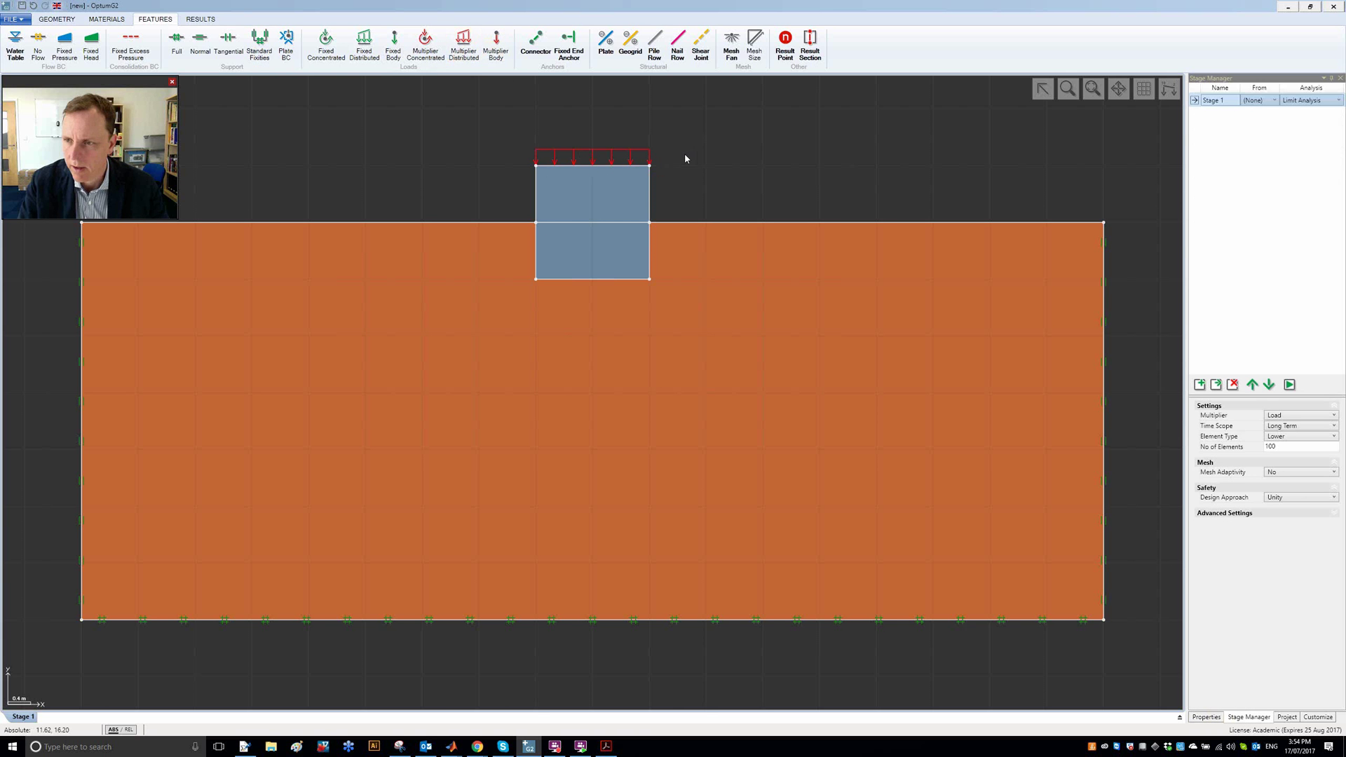
pyautogui.click(1278, 83)
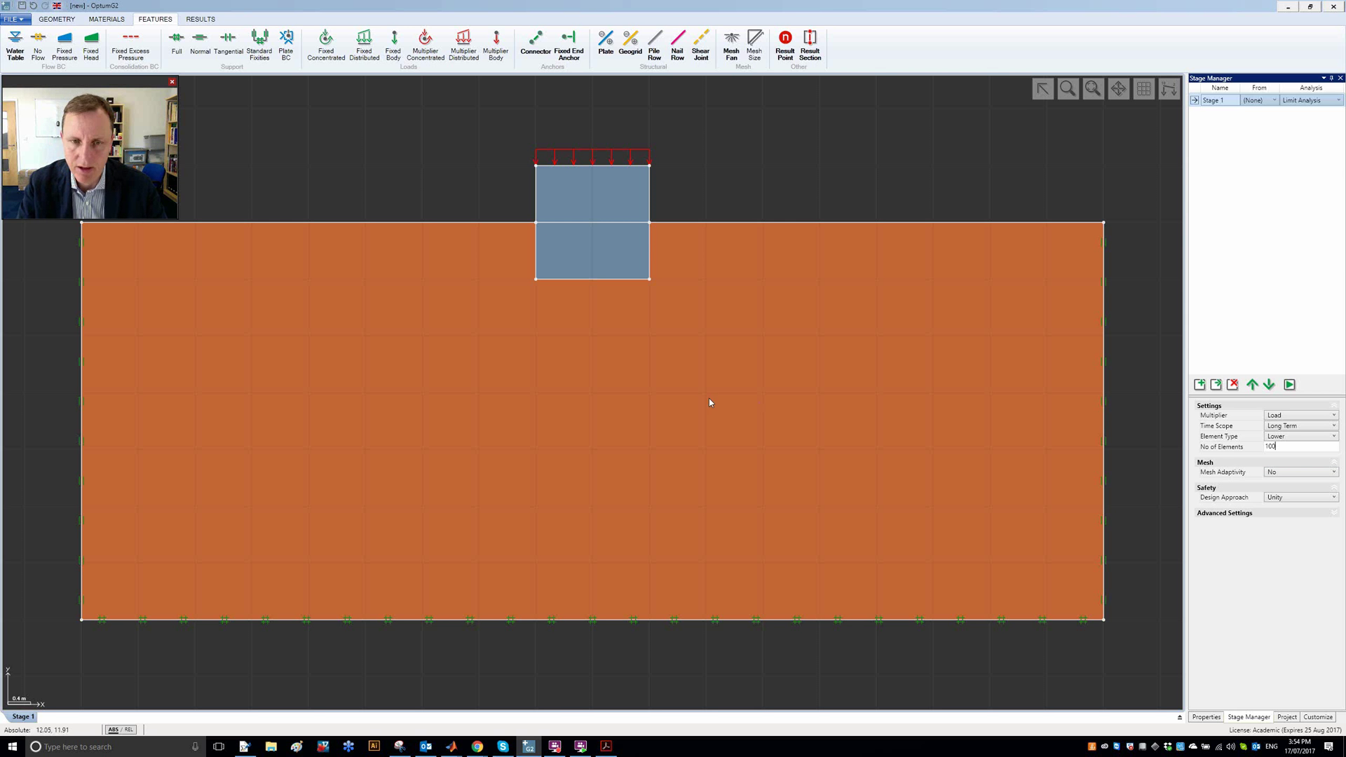
pyautogui.click(614, 371)
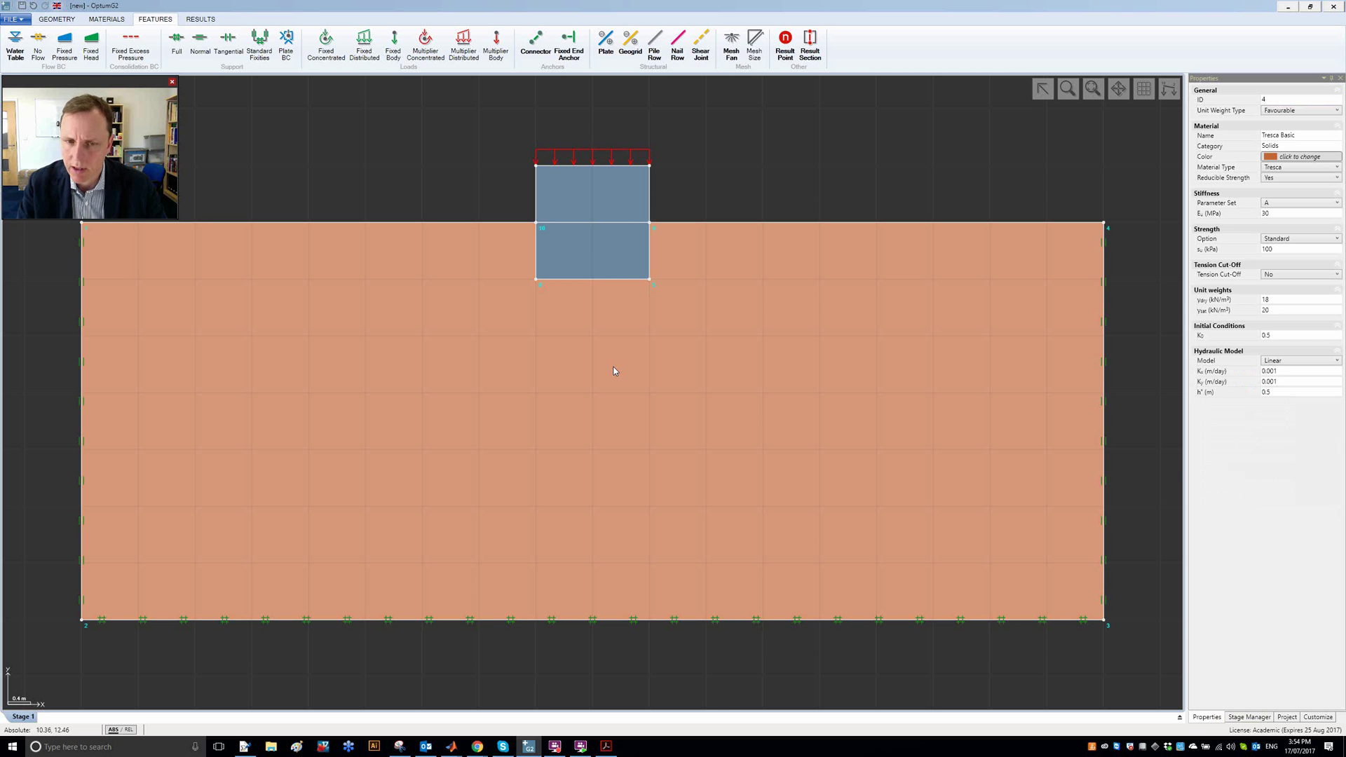
pyautogui.rightClick(1296, 254)
pyautogui.click(1160, 204)
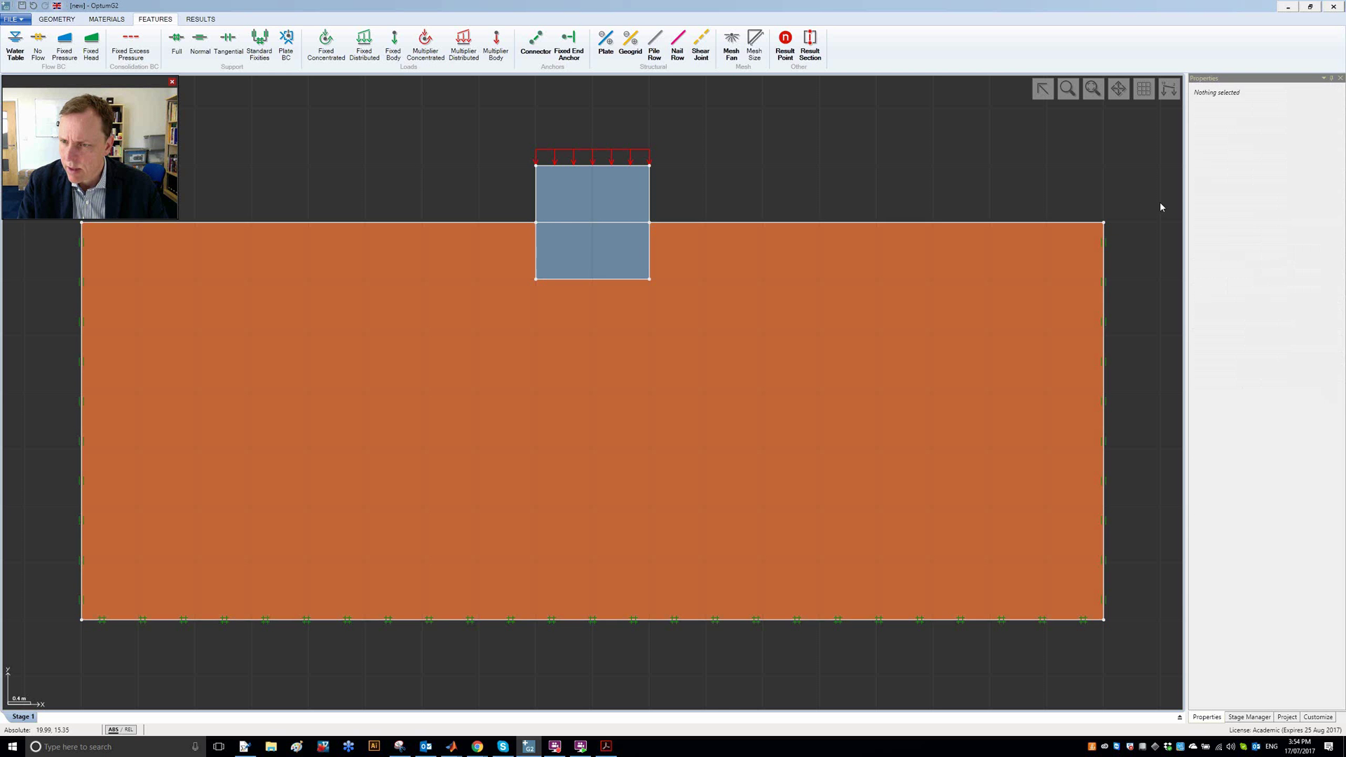
# Make the soil block's undrained shear strength a random parameter with a lognormal distribution.
pyautogui.click(1051, 249)
pyautogui.click(1307, 249)
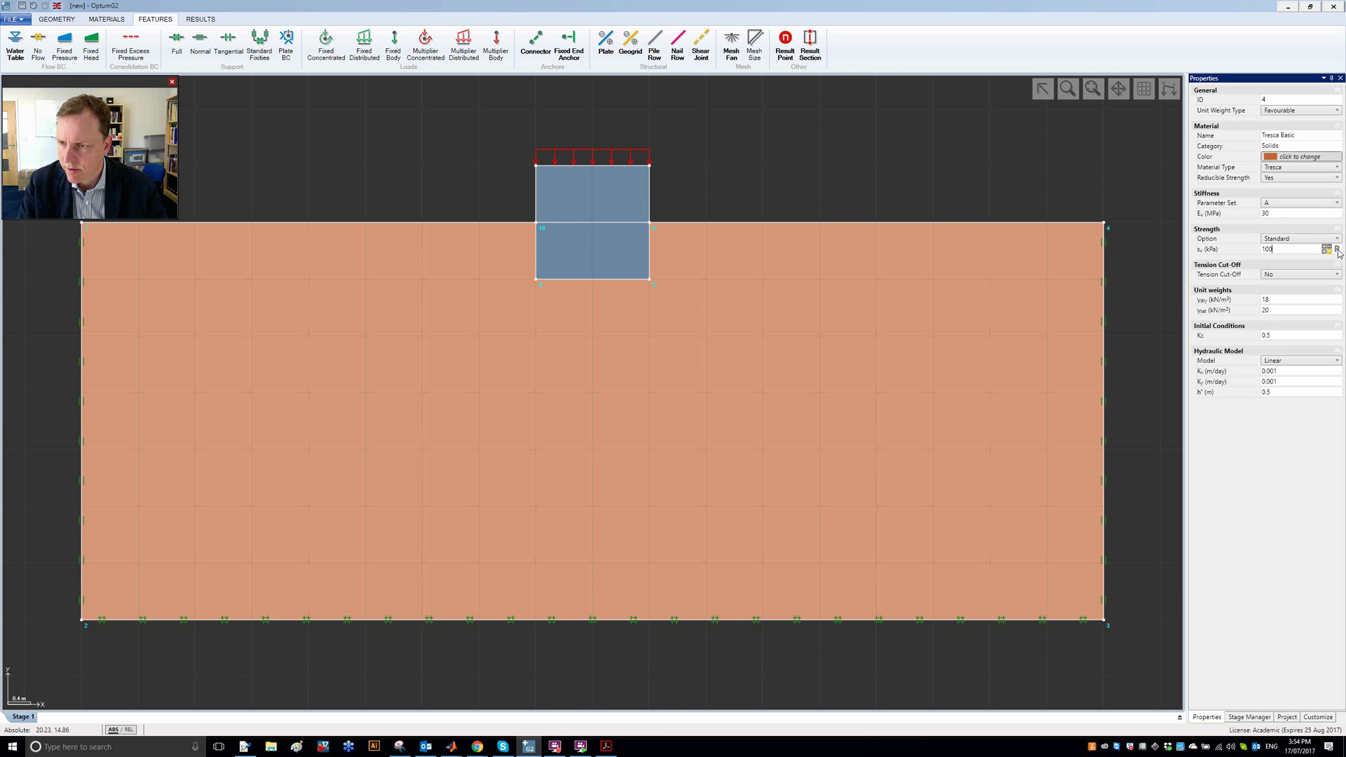
pyautogui.click(1337, 250)
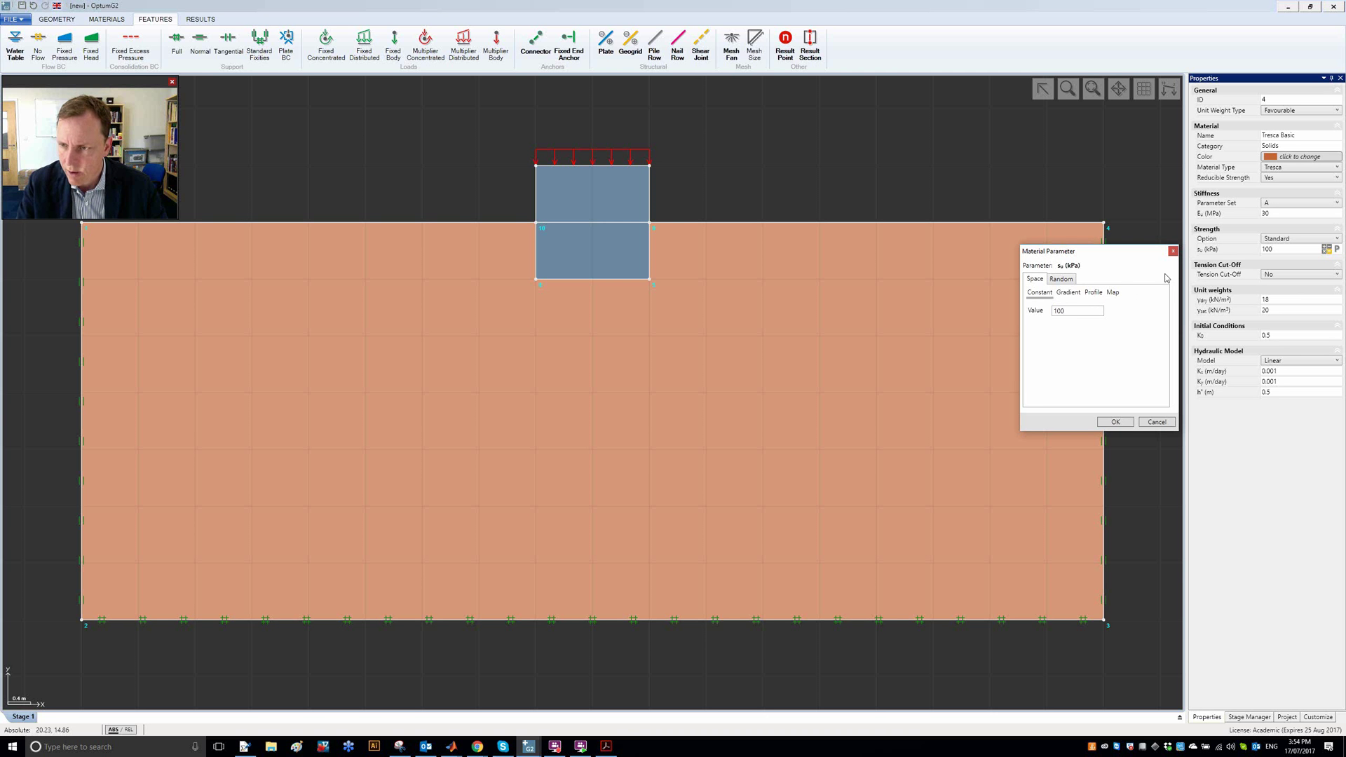
pyautogui.click(1173, 252)
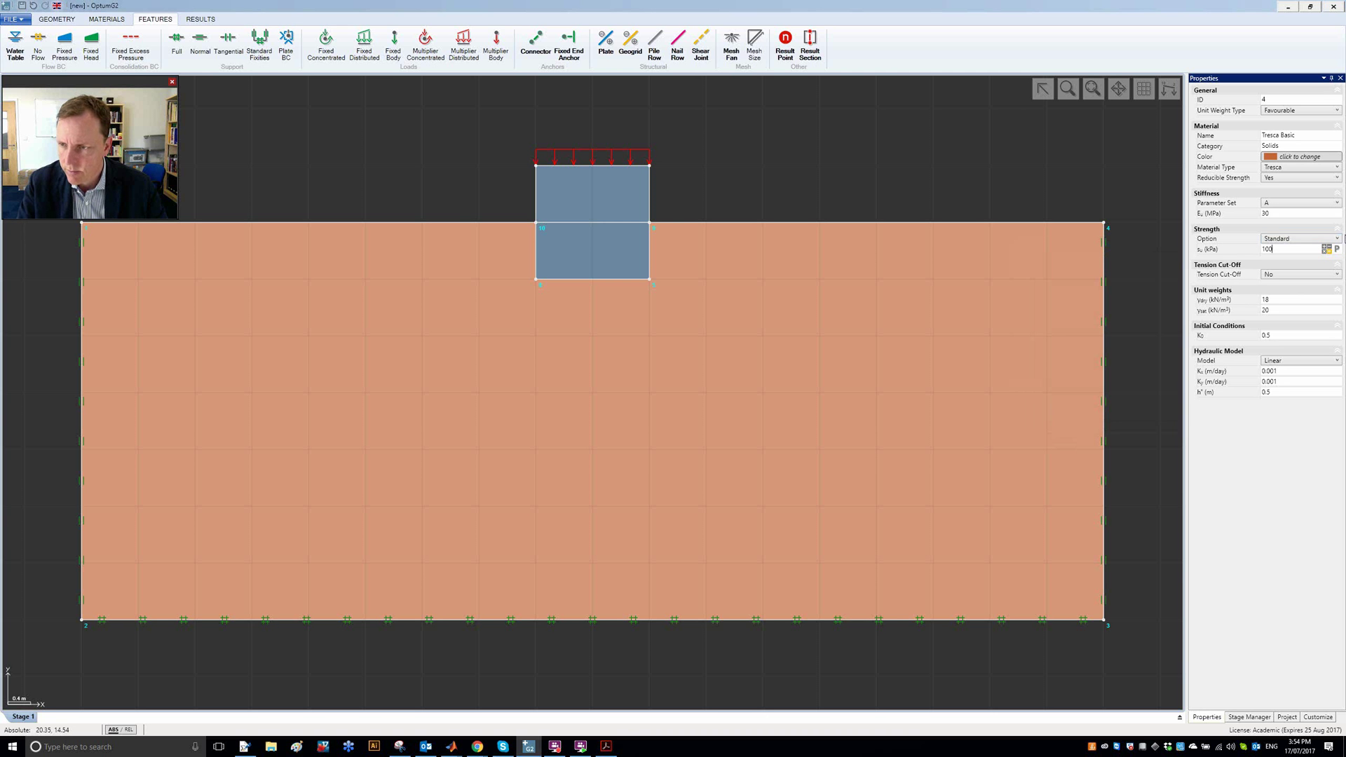
pyautogui.click(1337, 249)
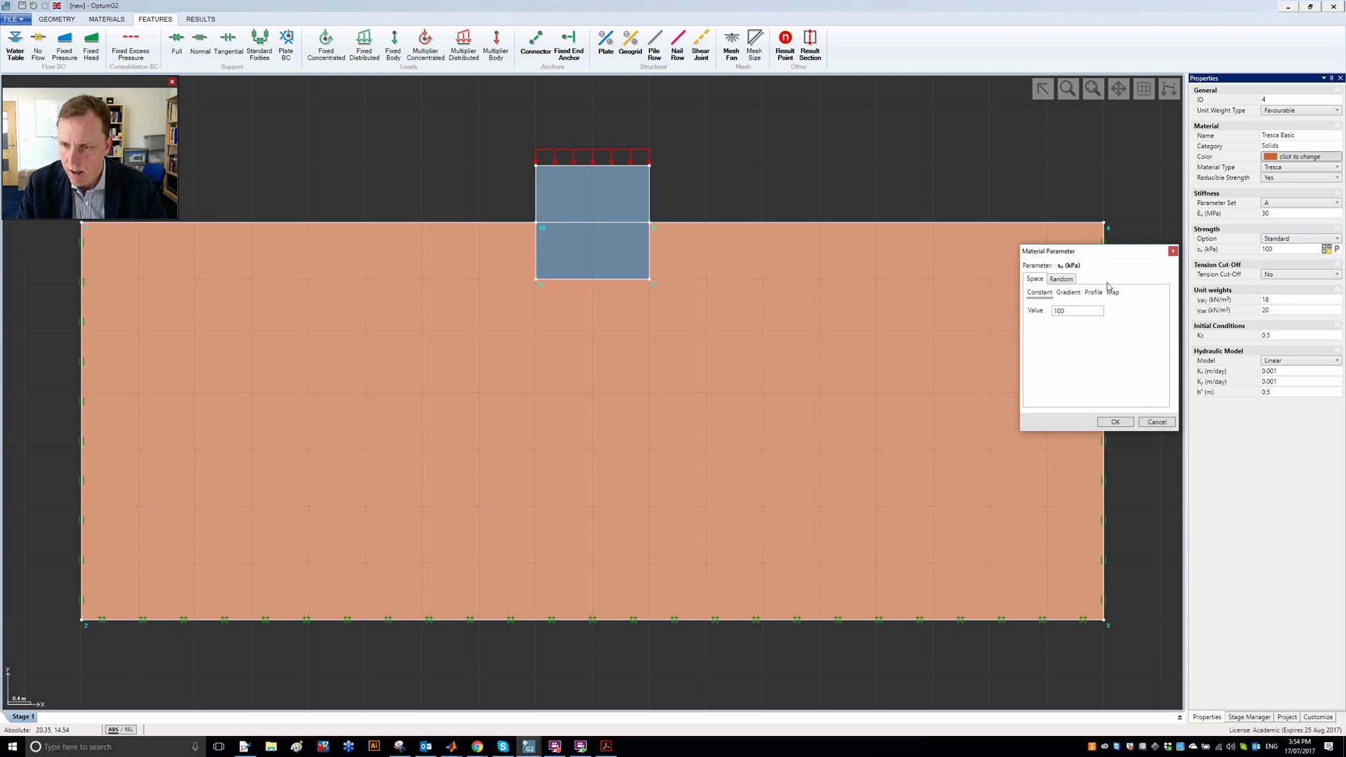
pyautogui.click(1059, 283)
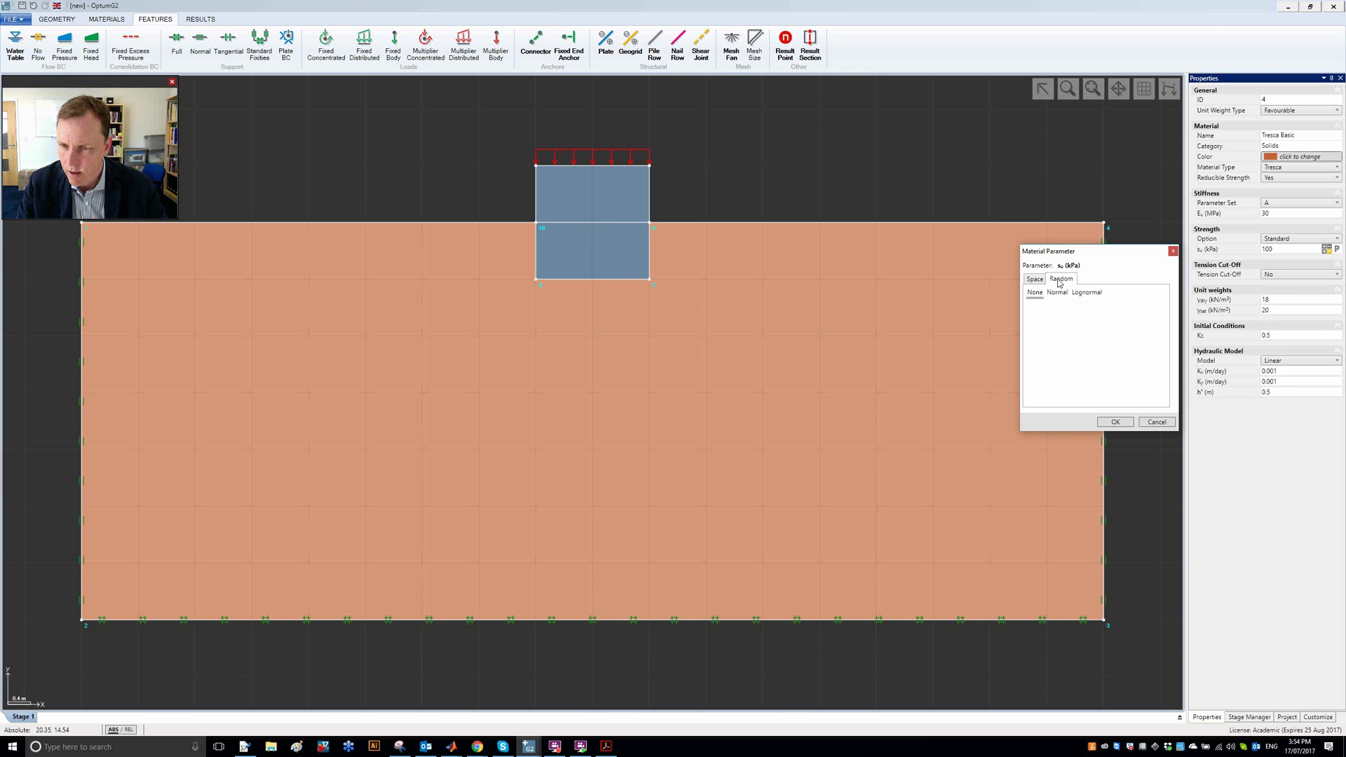
pyautogui.click(1036, 280)
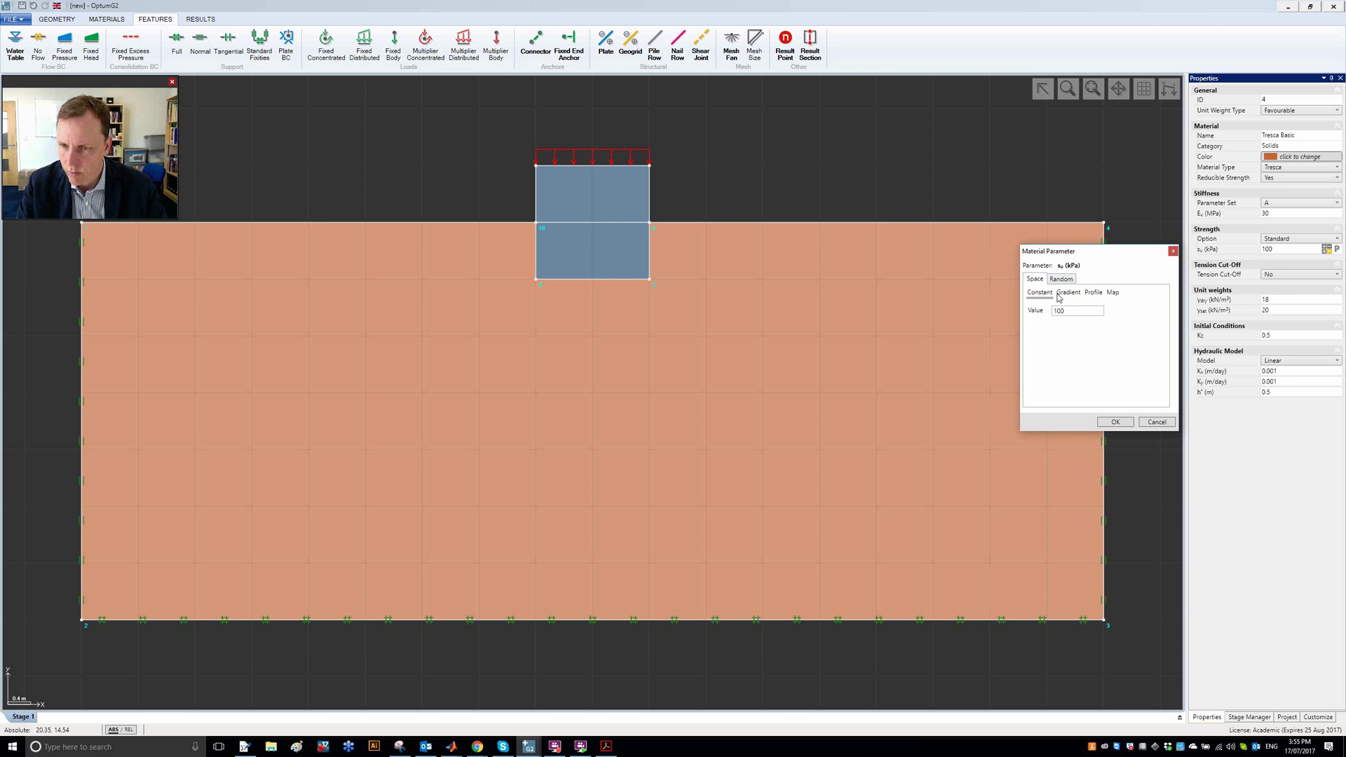
pyautogui.click(1062, 280)
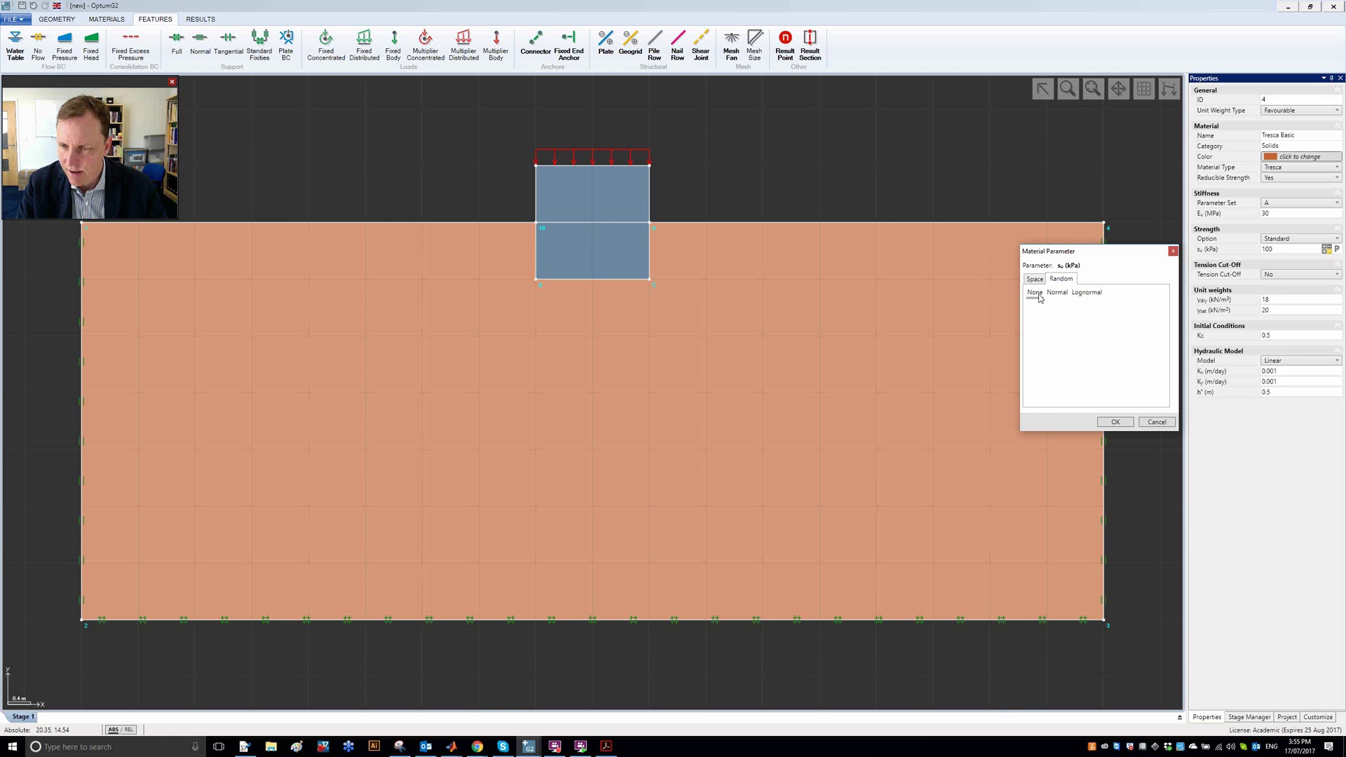
pyautogui.click(1058, 293)
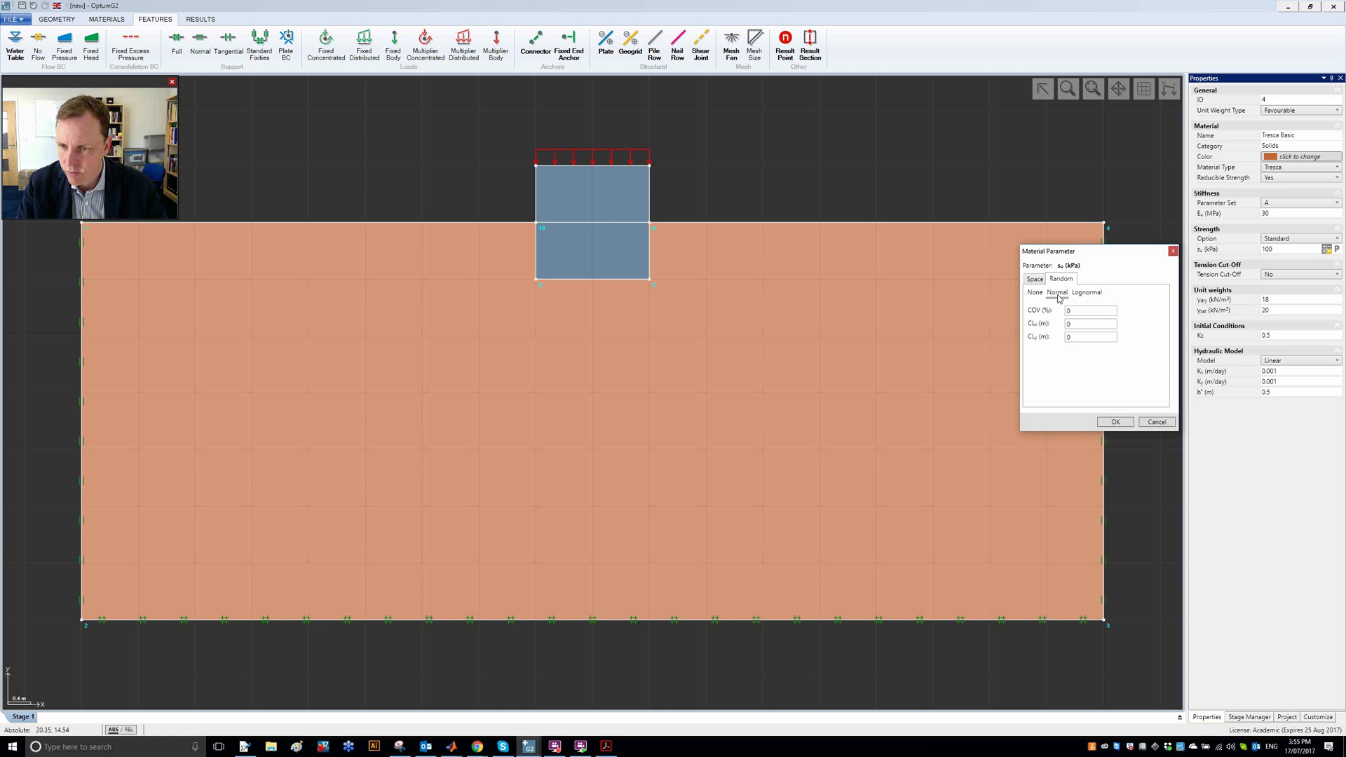
pyautogui.click(1091, 295)
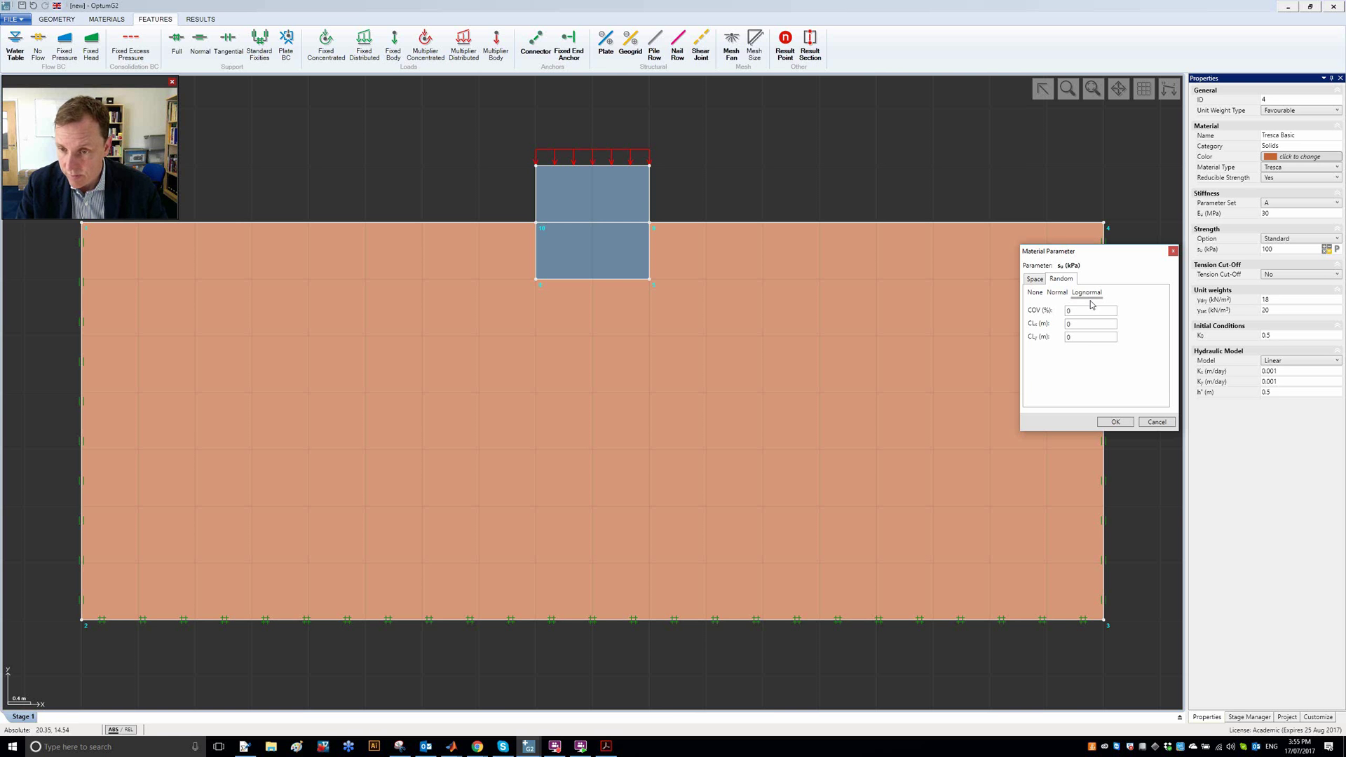
# Set the shear strength's coefficient of variation to 20%, horizontal correlation length to 50 m and vertical correlation length to 1 m.
pyautogui.click(1094, 314)
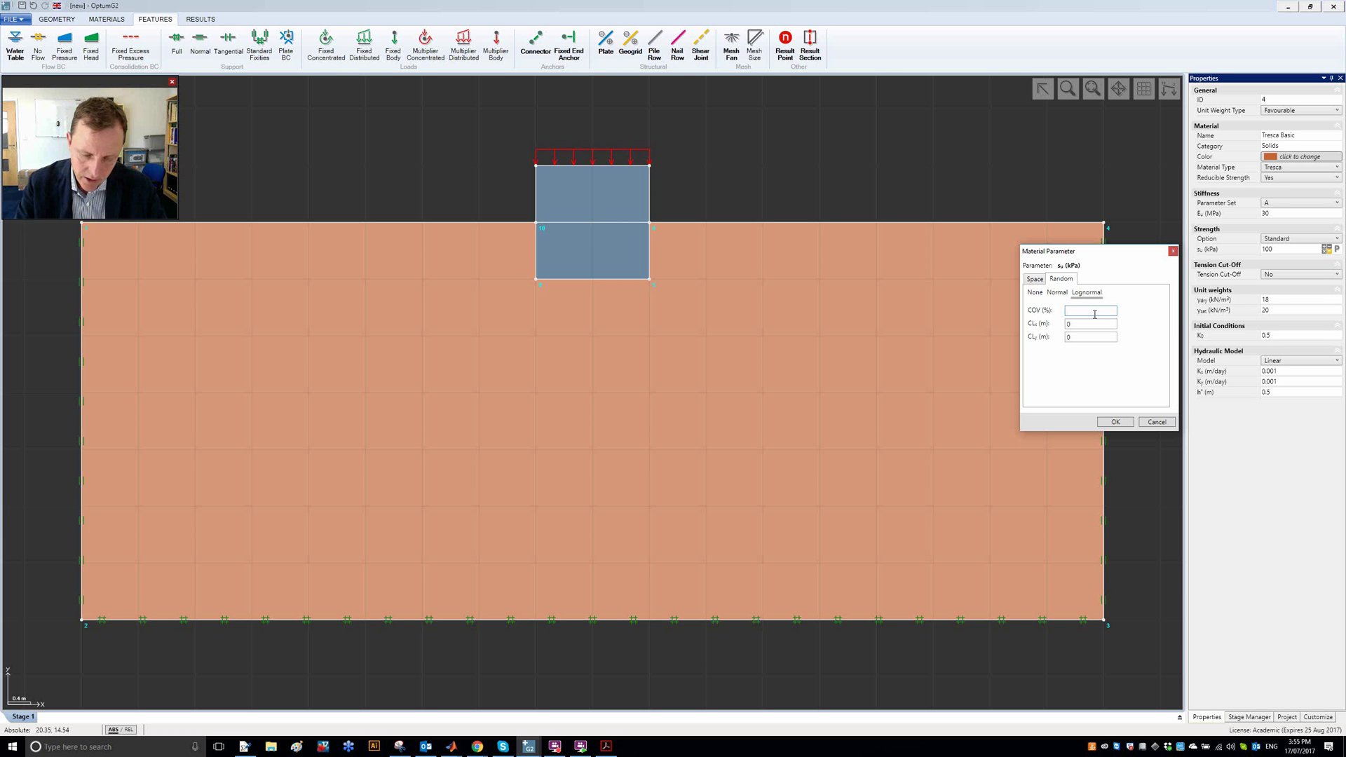
pyautogui.write('20')
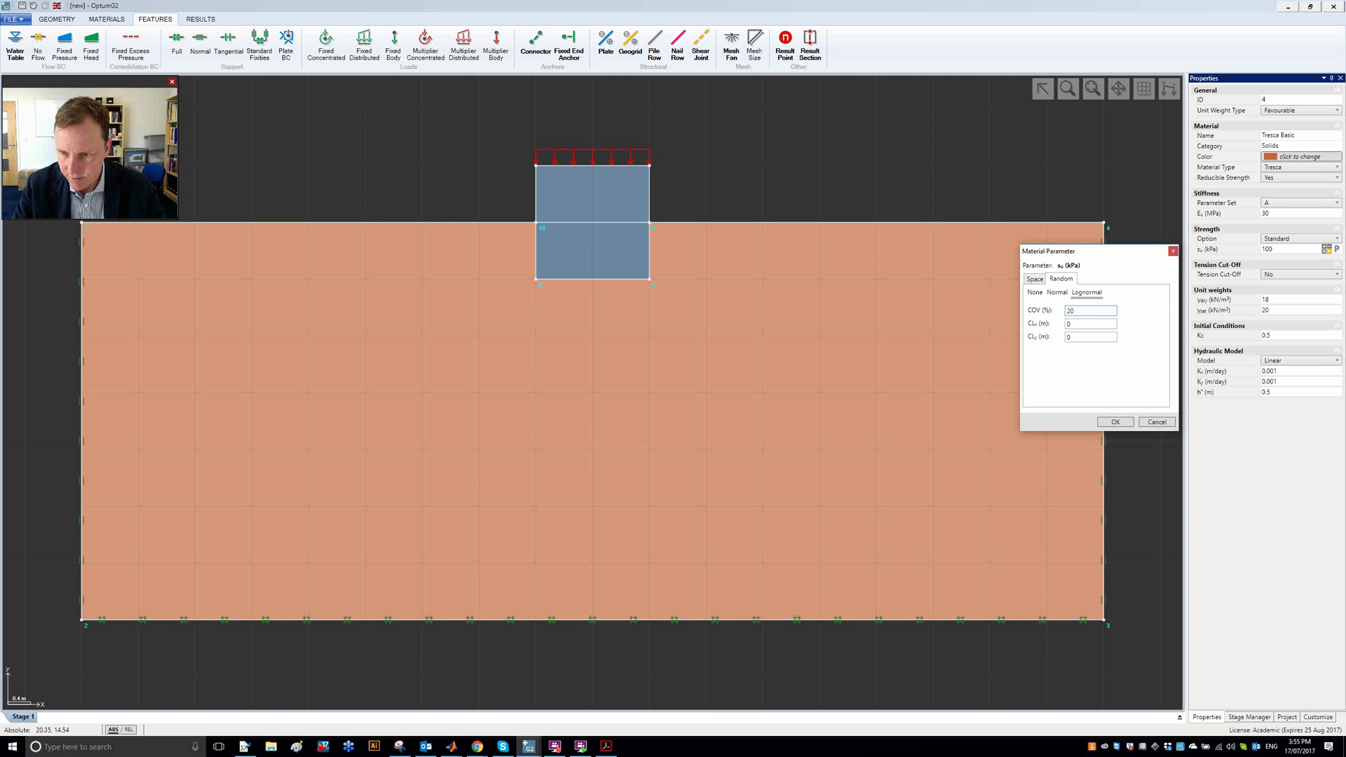
pyautogui.press('Tab')
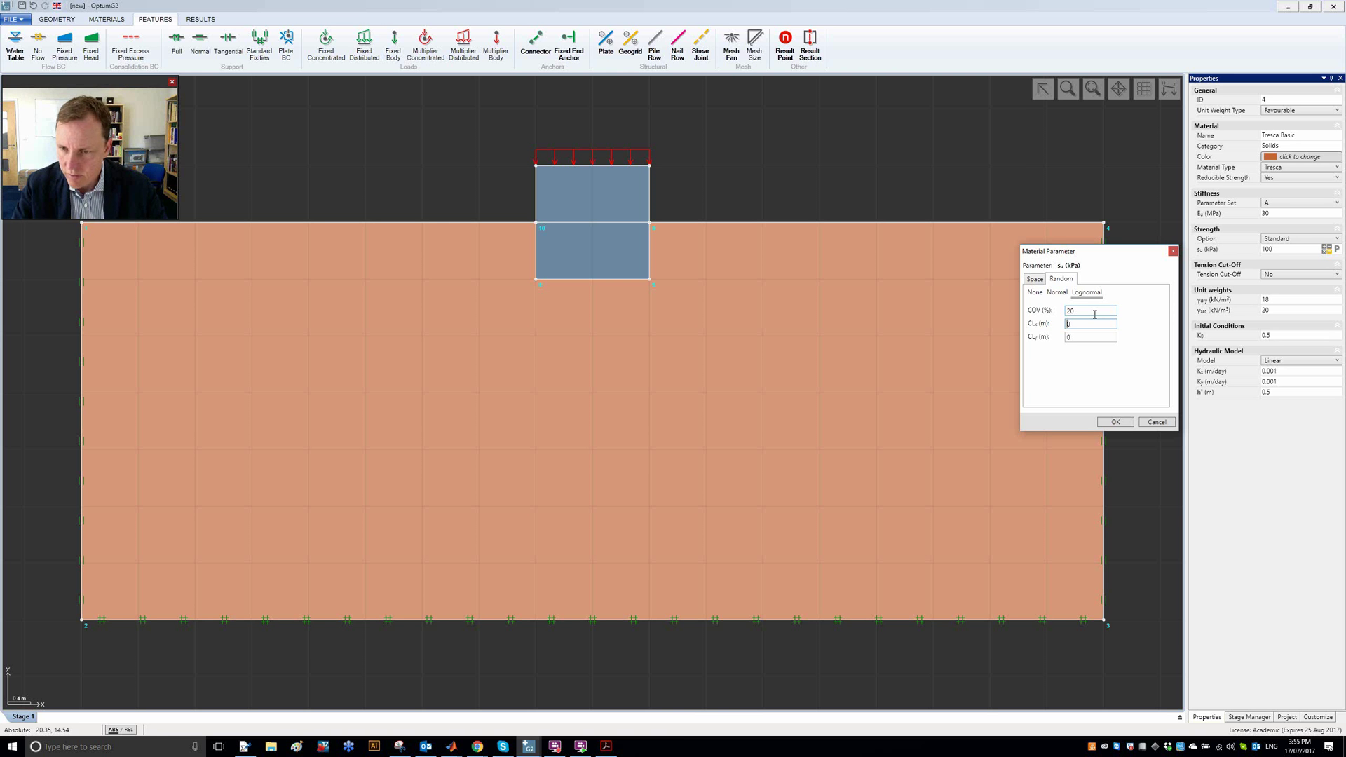
pyautogui.write('5')
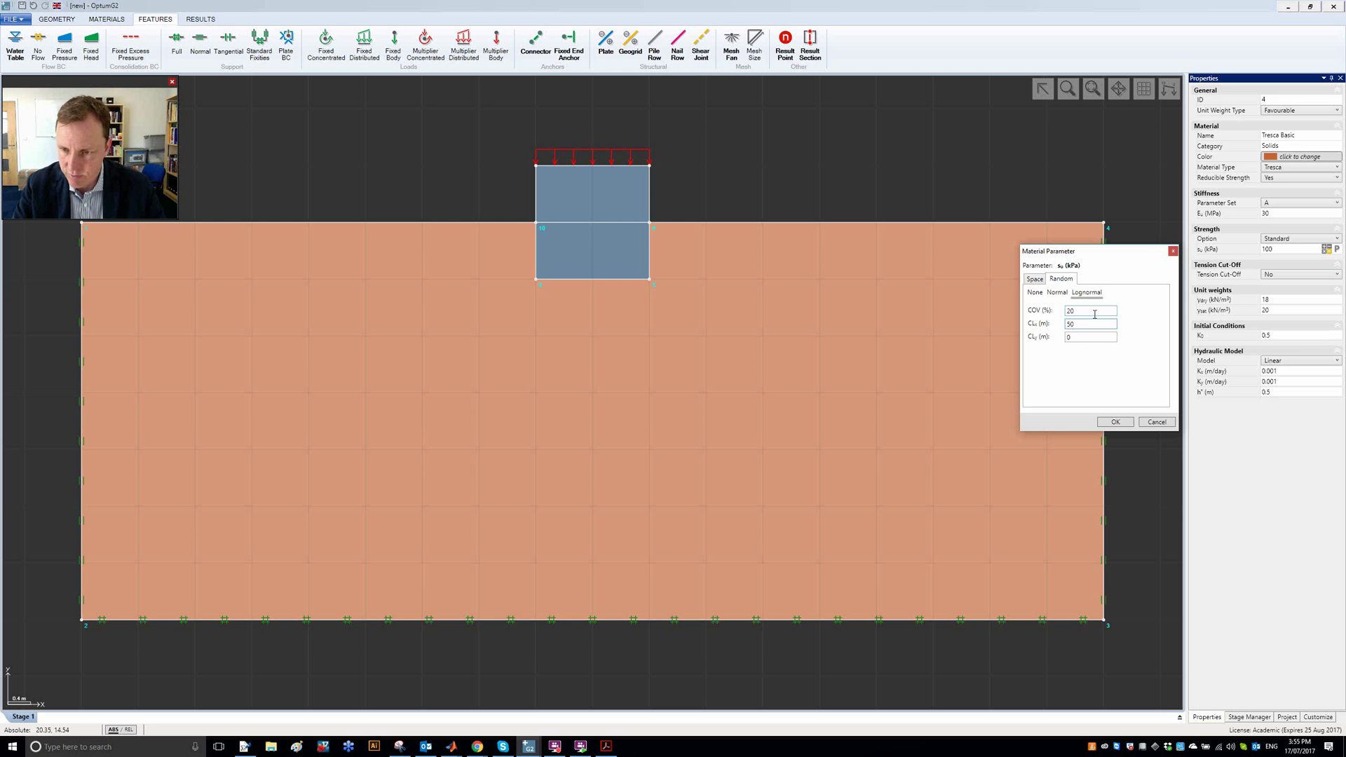
pyautogui.press('Tab')
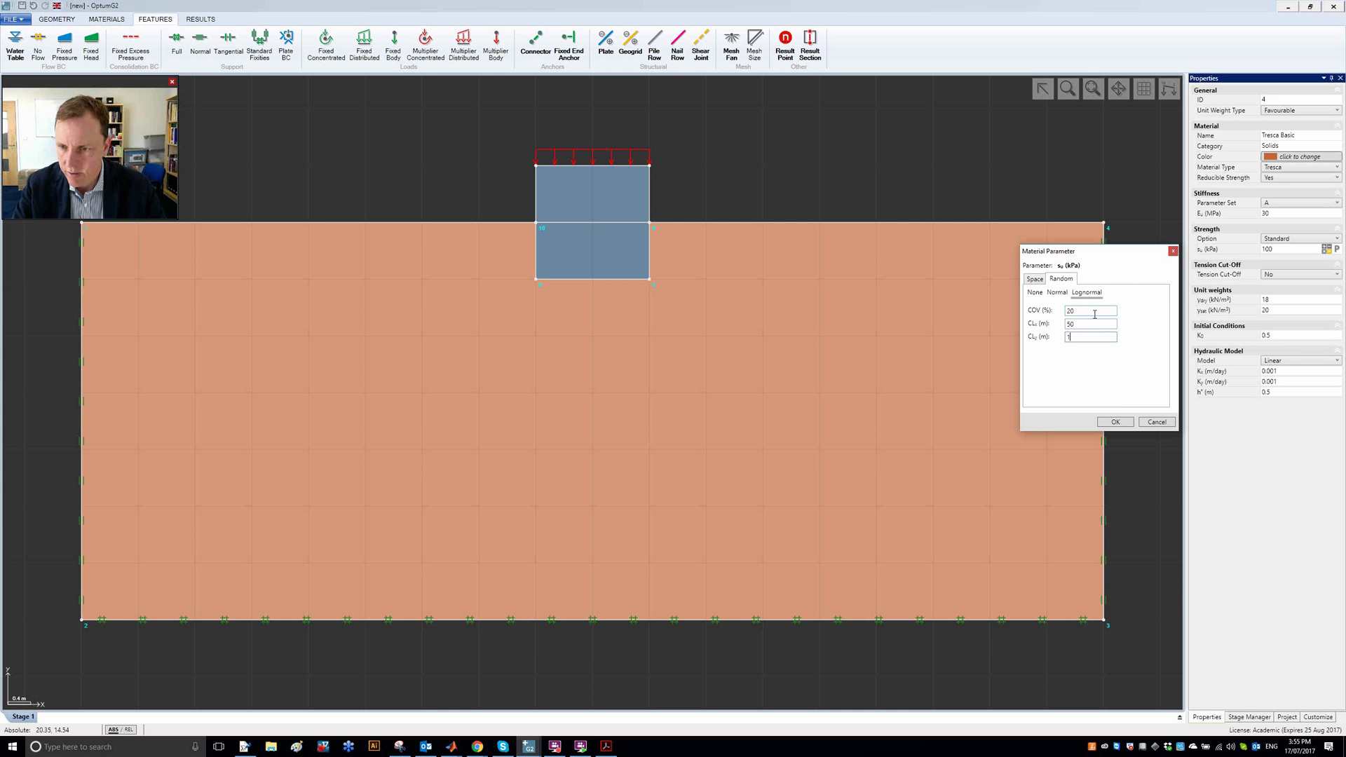
pyautogui.click(1115, 422)
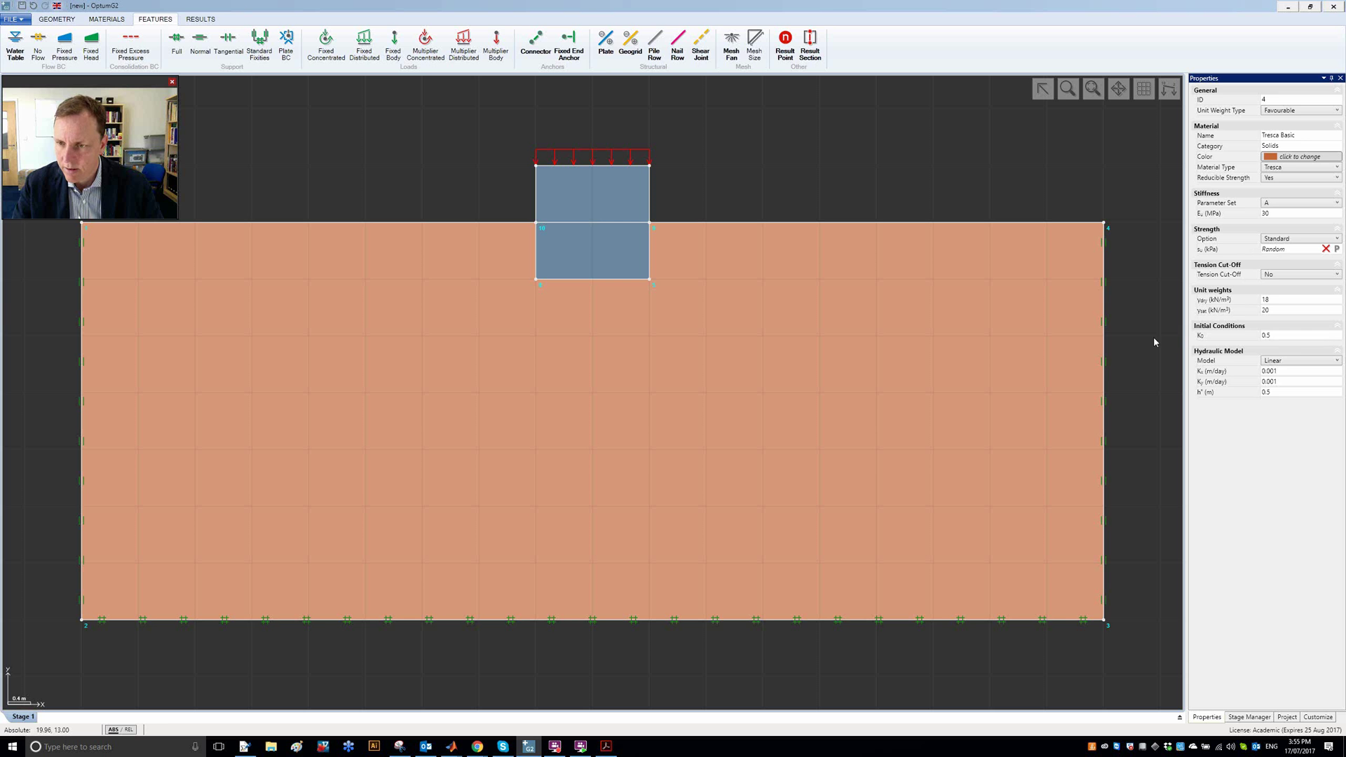
pyautogui.click(1142, 288)
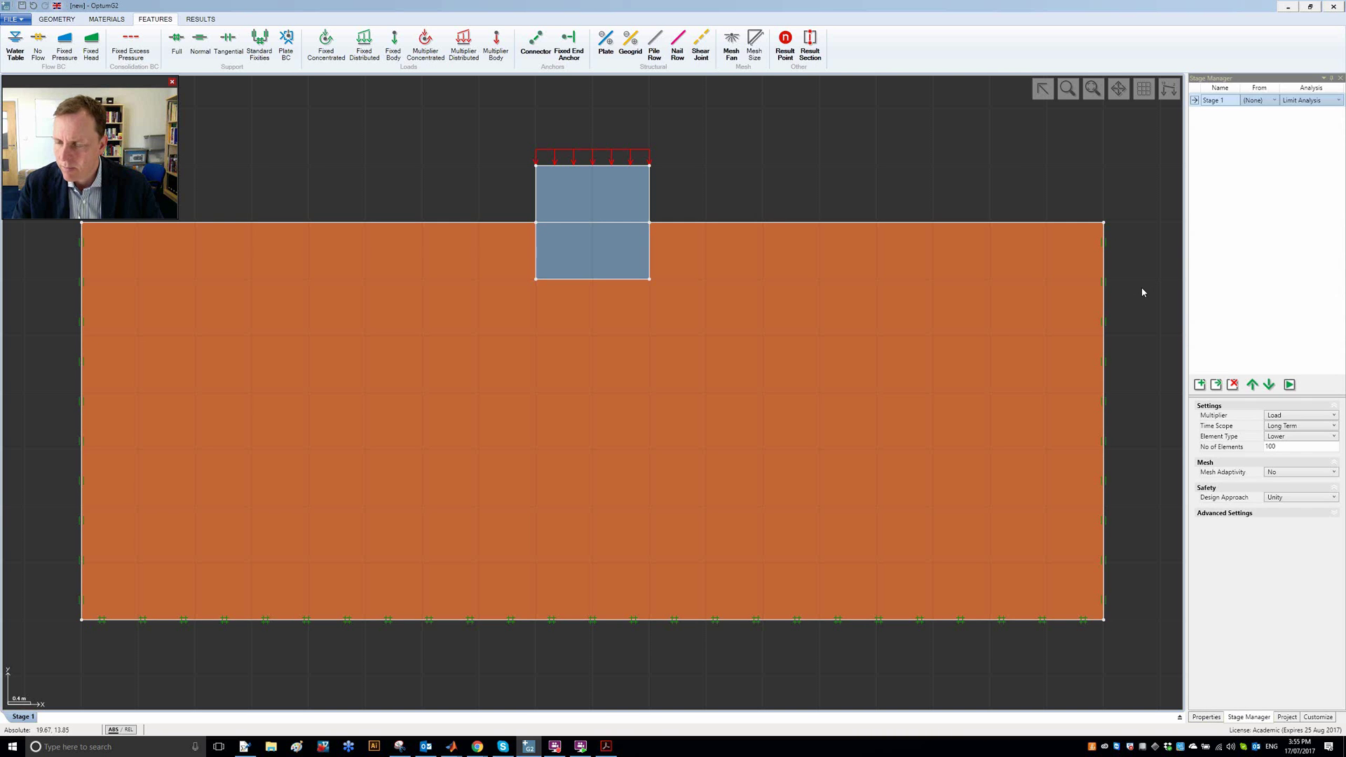
# Review the project's stochastic parameters, including Monte-Carlo runs, seed, expansion type and terms in expansion.
pyautogui.click(1288, 718)
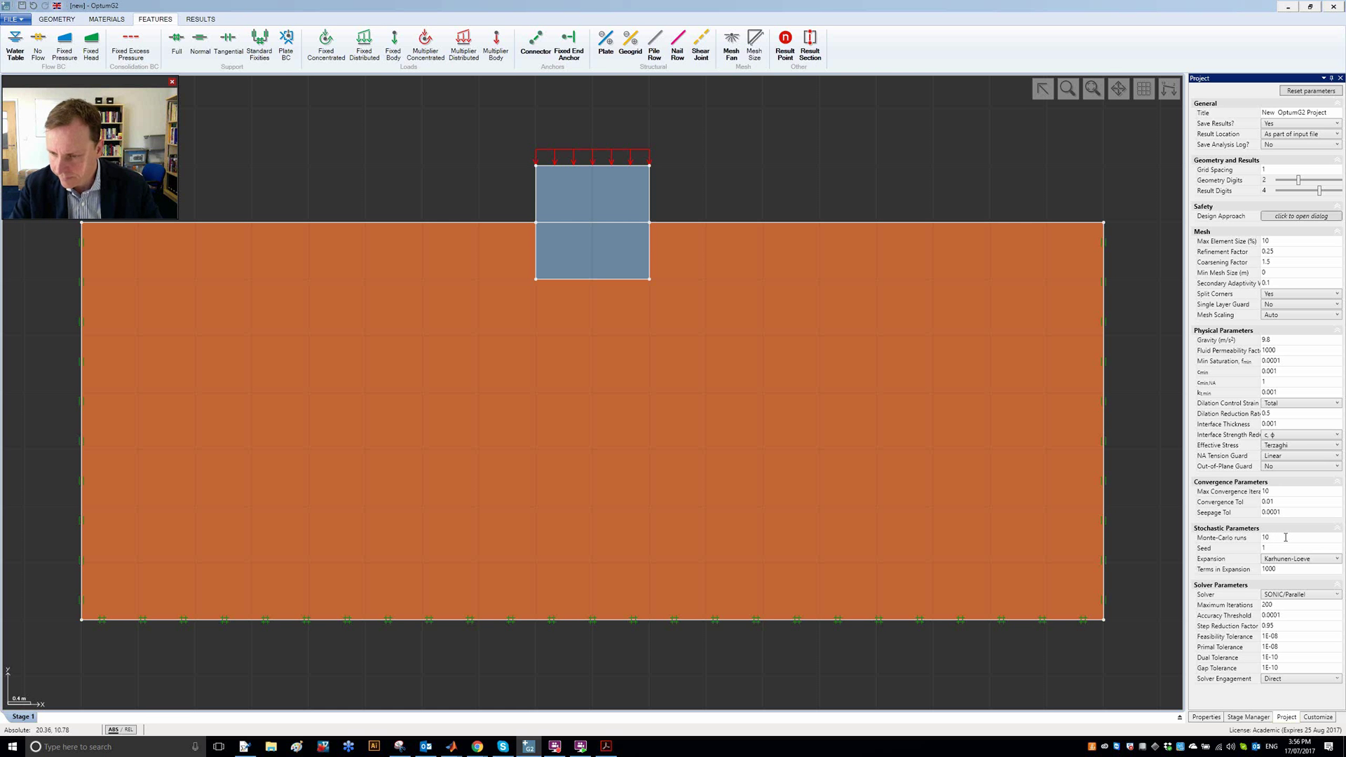
pyautogui.click(1289, 547)
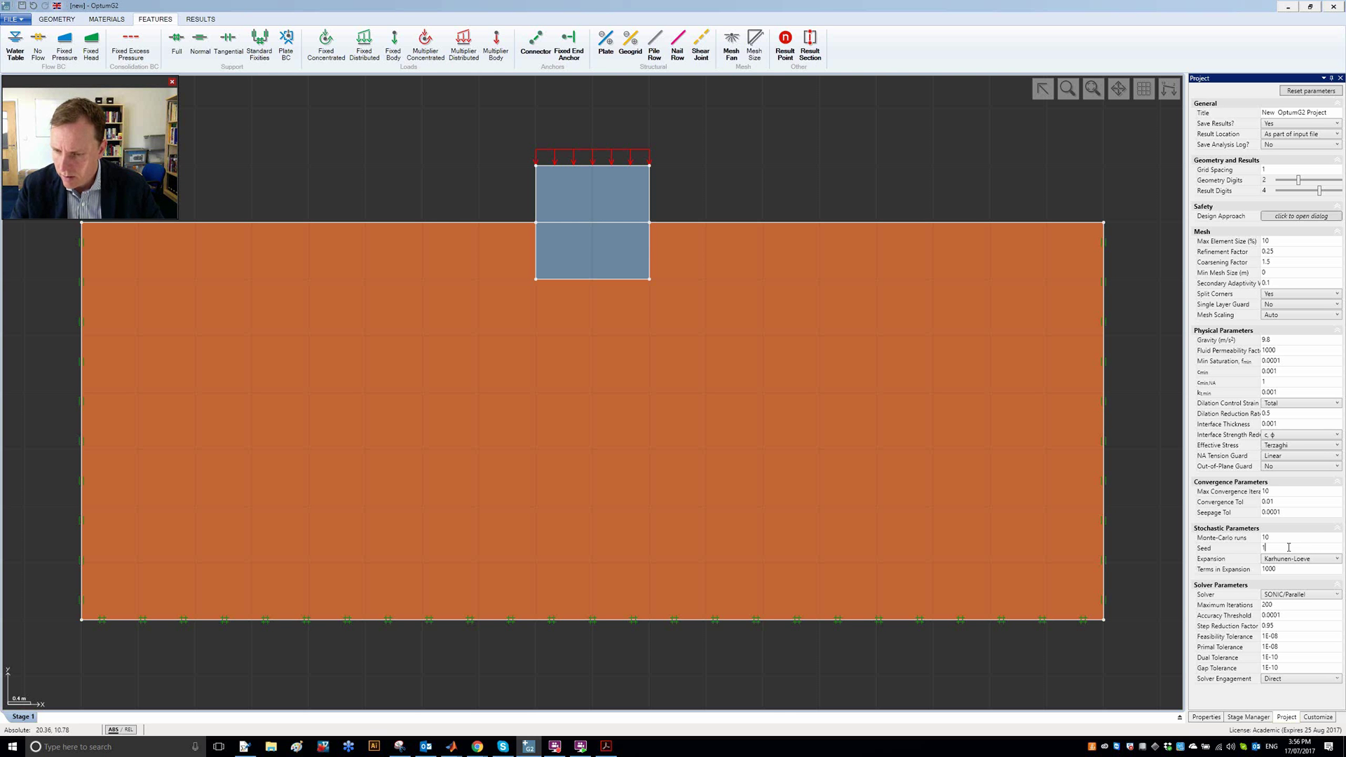
pyautogui.click(1313, 560)
pyautogui.click(1313, 570)
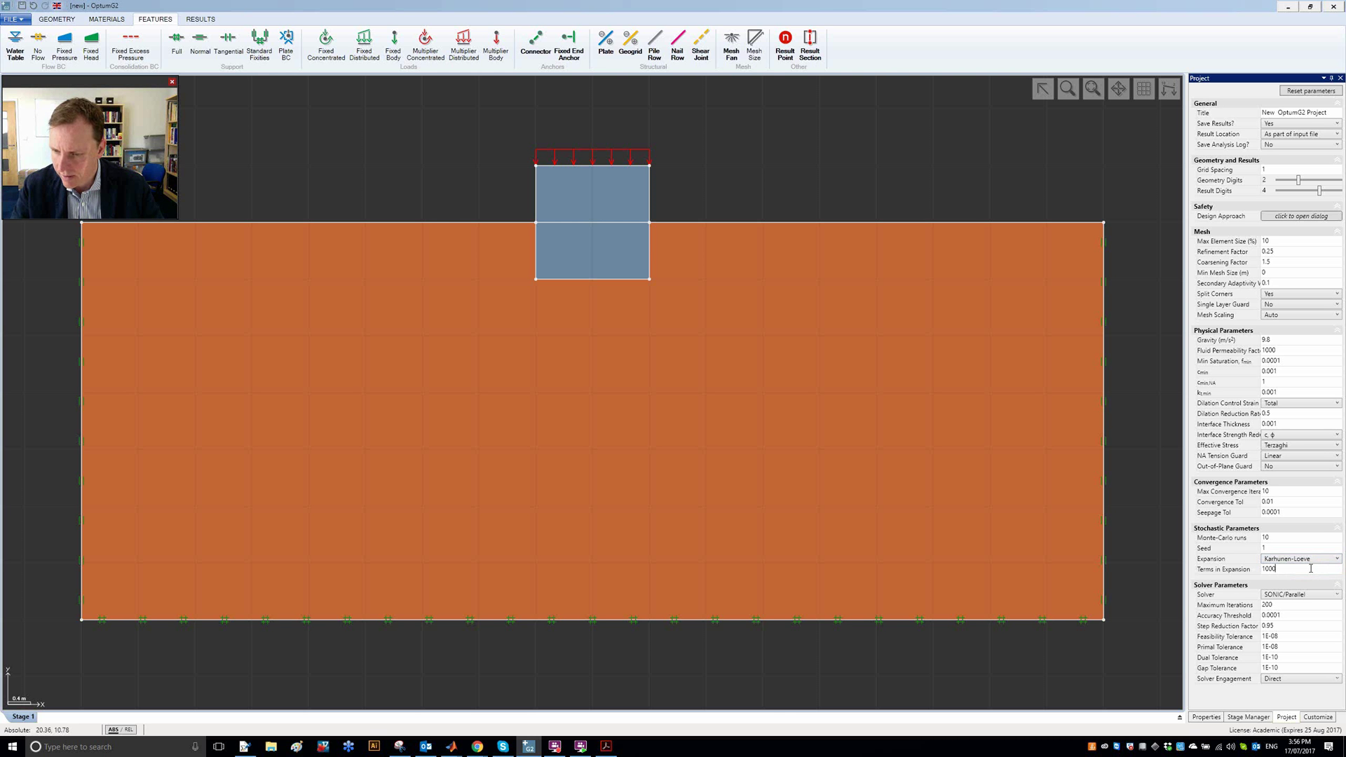
pyautogui.click(1283, 569)
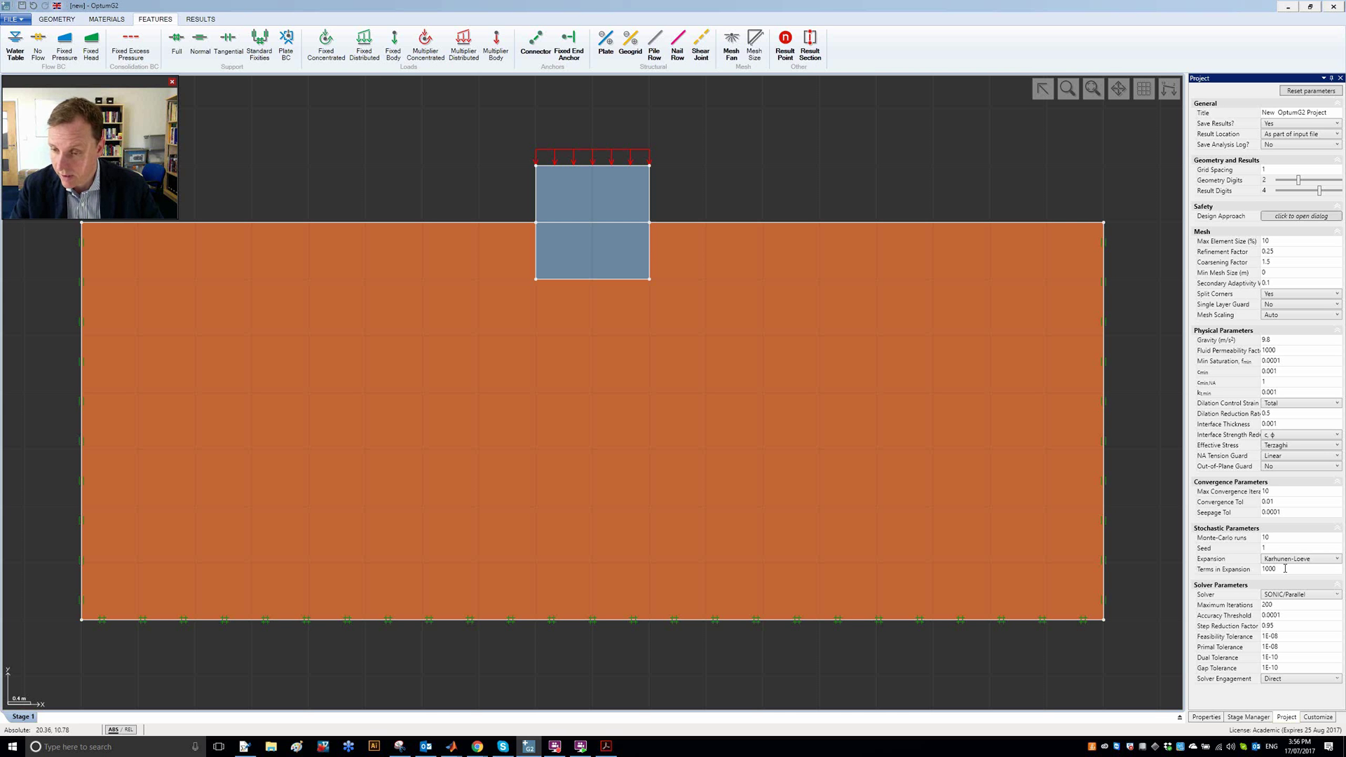
# Run the Stage 1 limit analysis and view the probability and cumulative distribution plots of the load multiplier.
pyautogui.click(1249, 717)
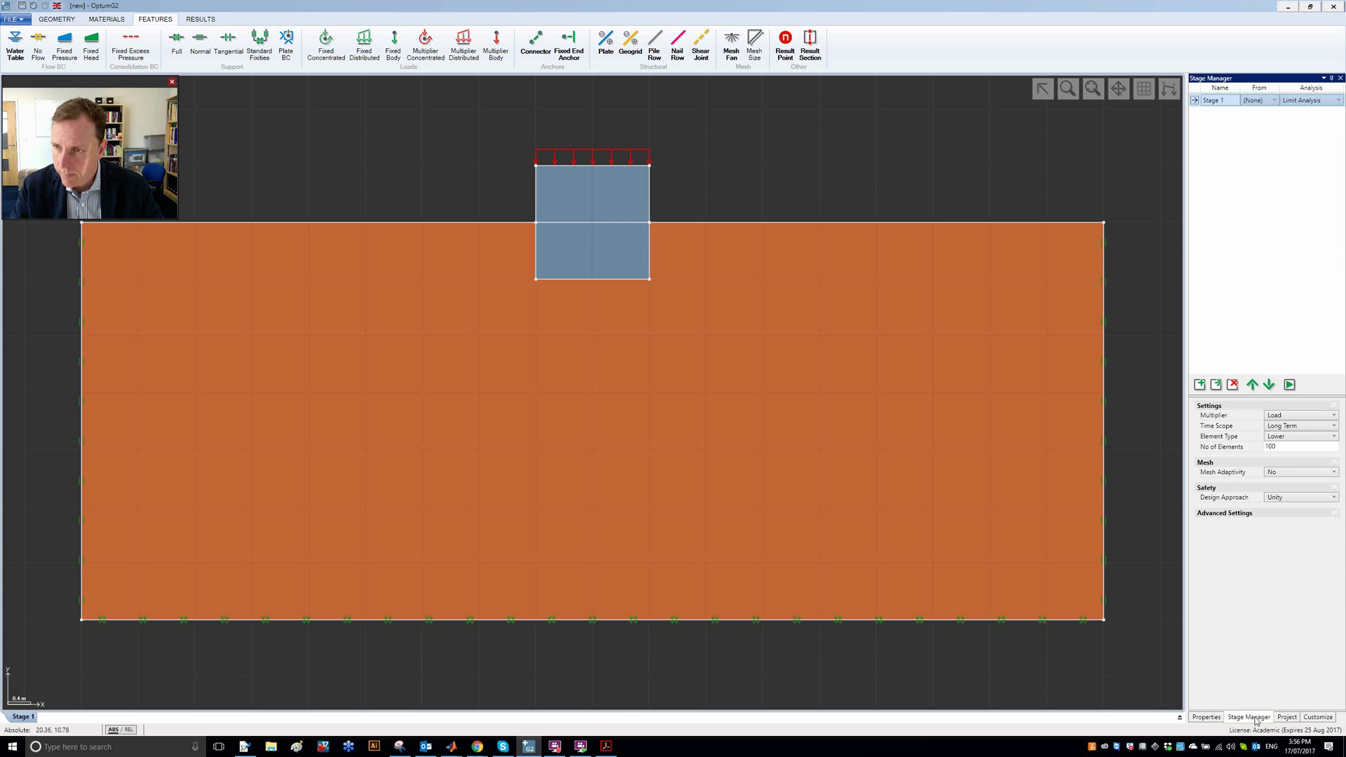
pyautogui.click(1289, 384)
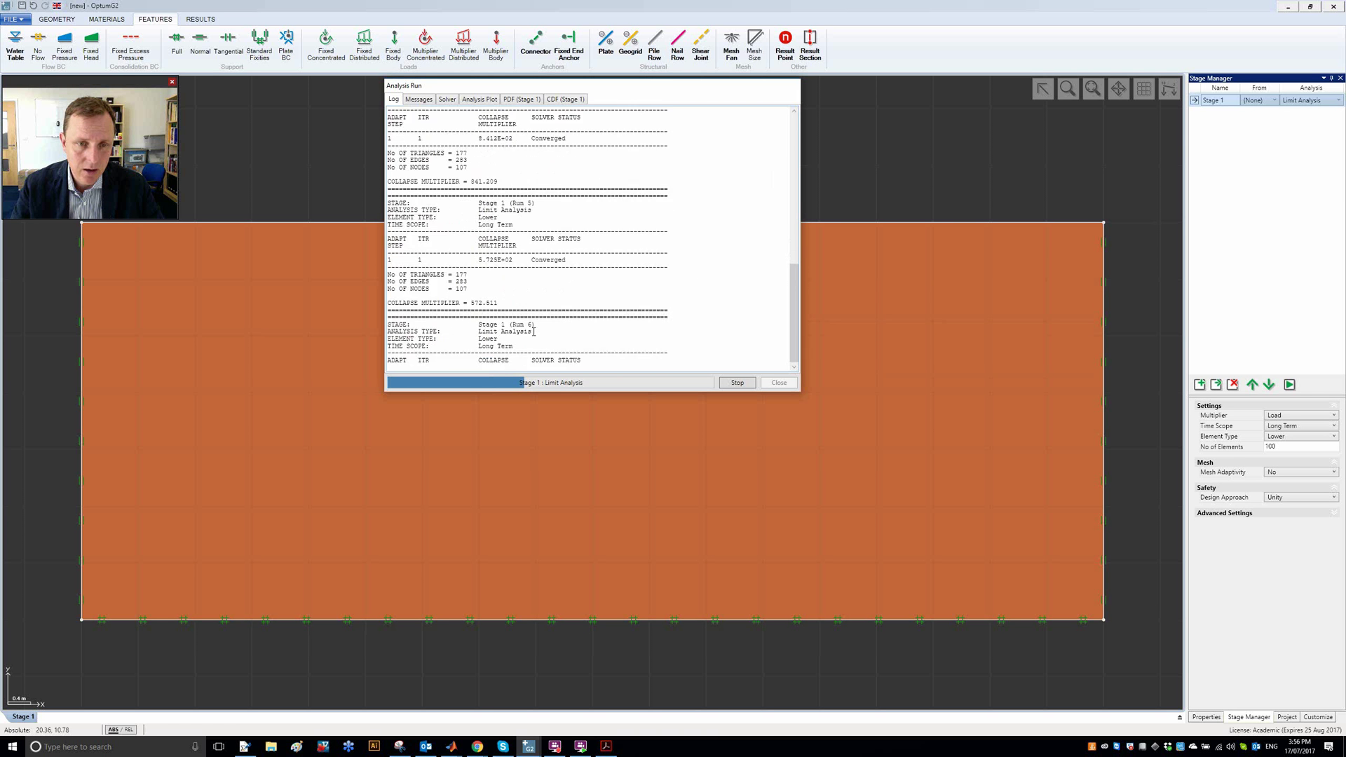
pyautogui.click(523, 100)
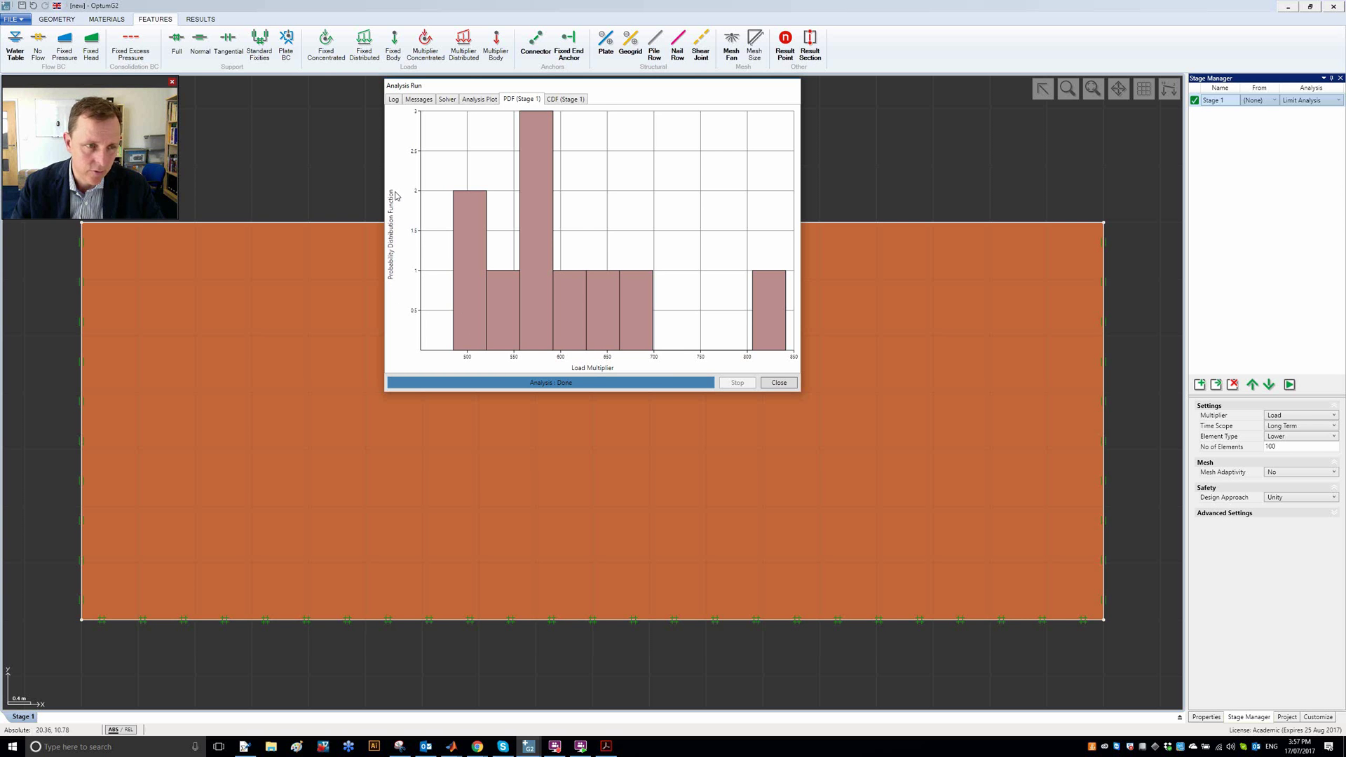
pyautogui.click(573, 100)
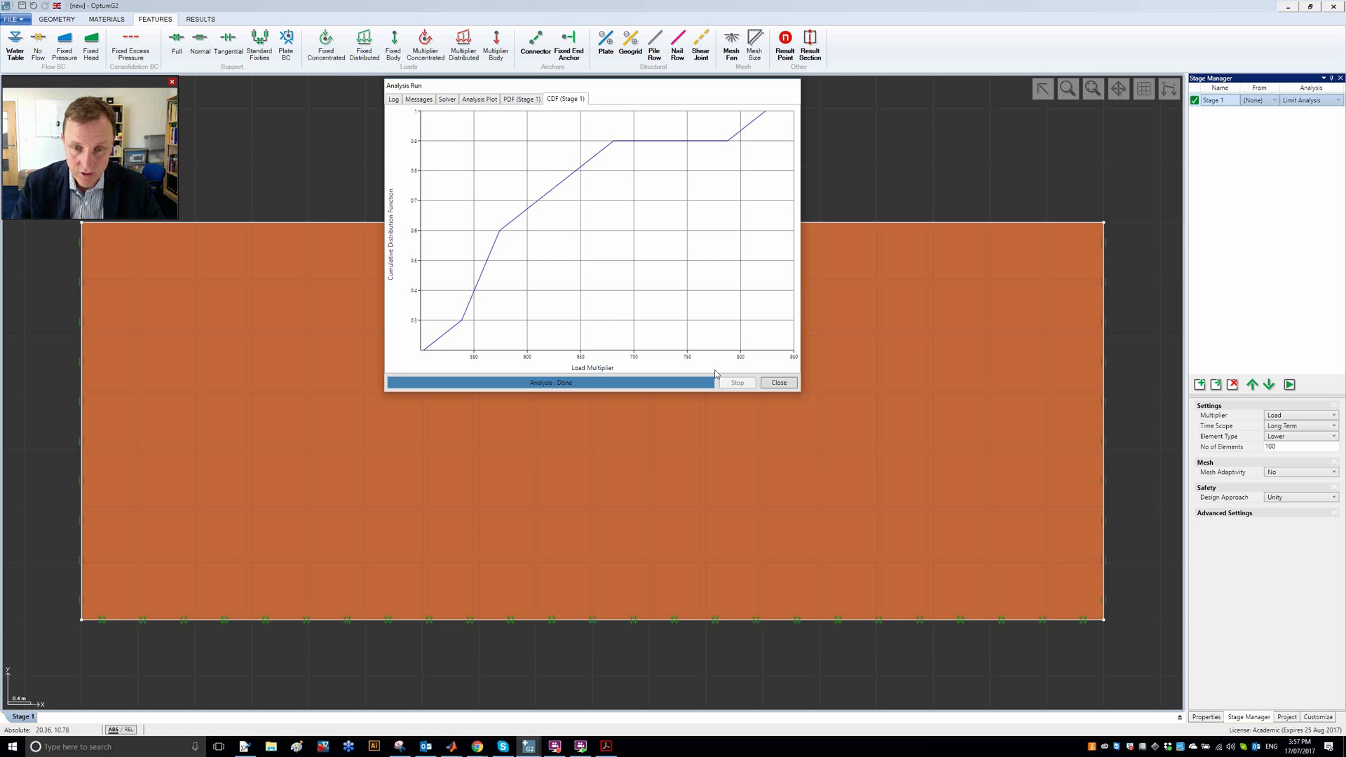
pyautogui.click(778, 383)
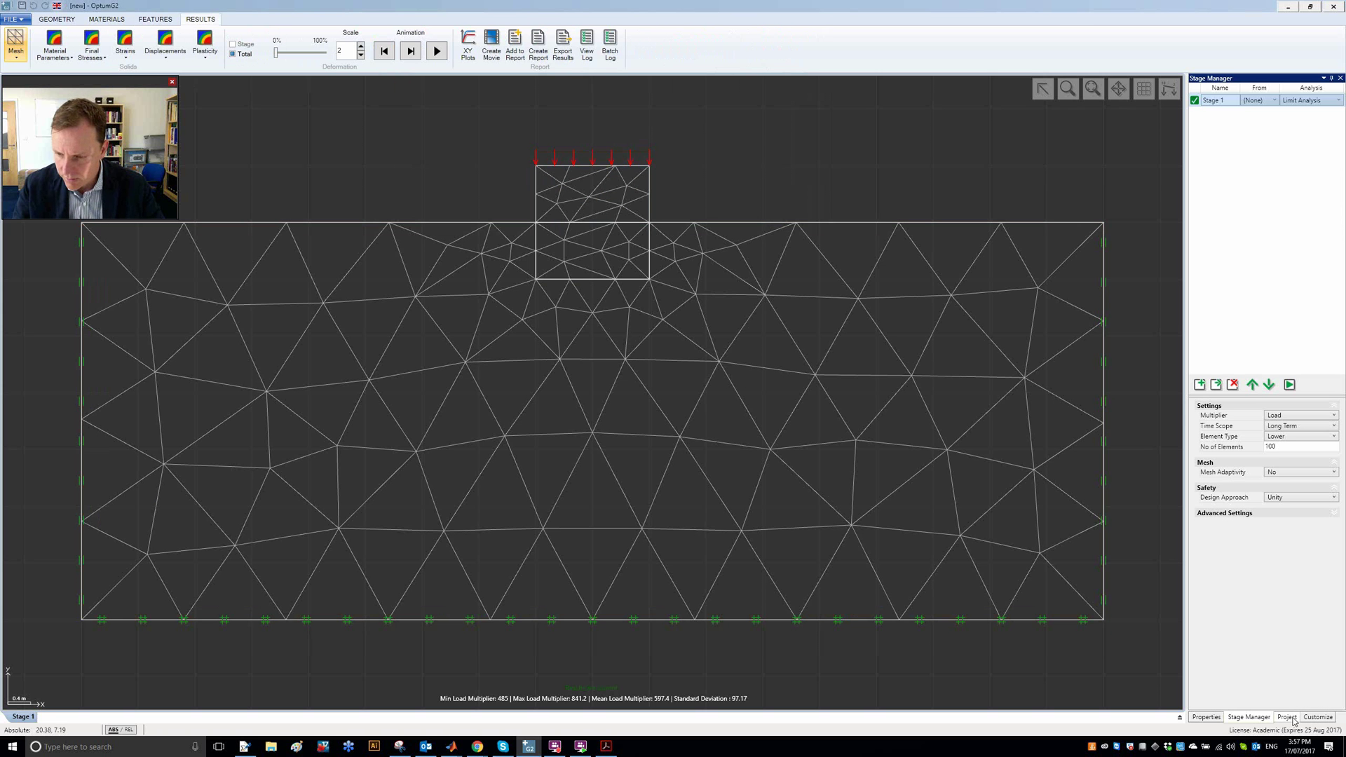
# Set the project's number of Monte-Carlo runs to 100.
pyautogui.click(1287, 717)
pyautogui.write('00')
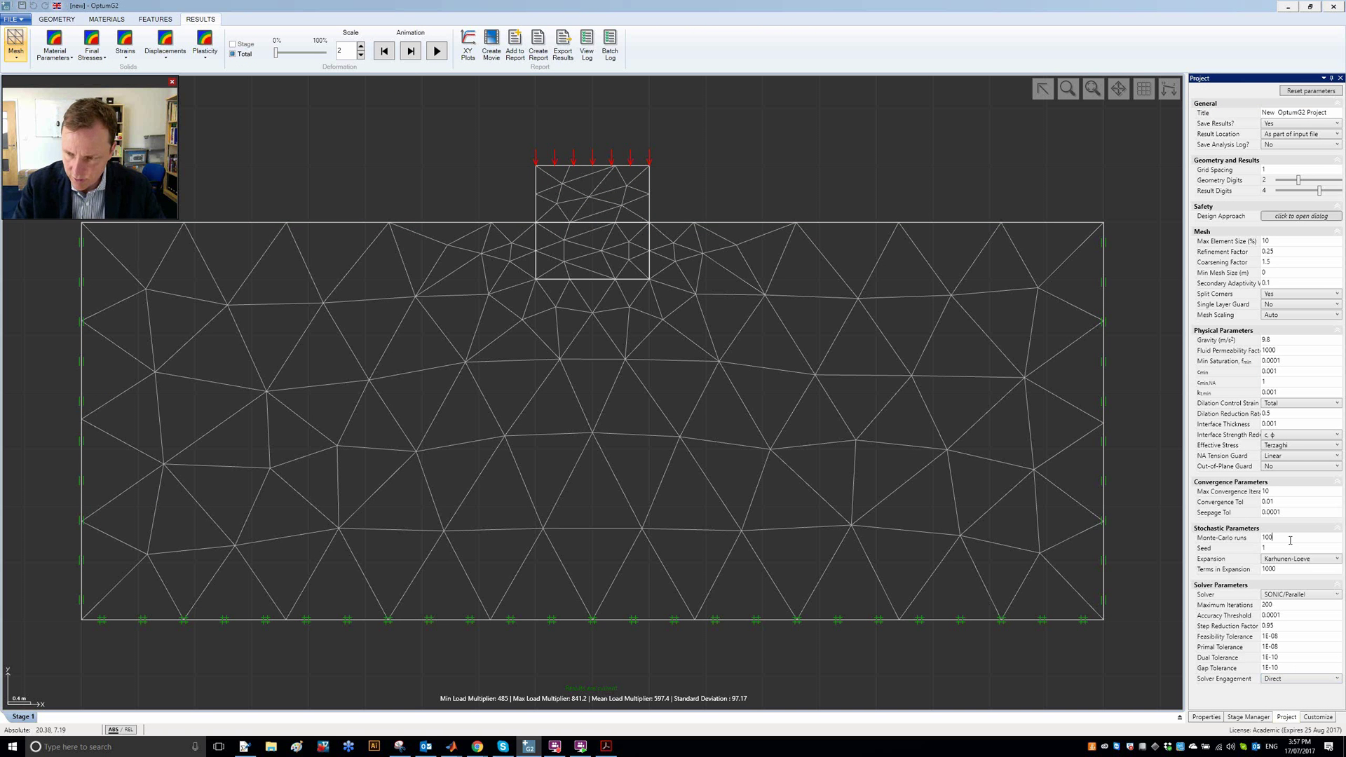
pyautogui.click(1021, 232)
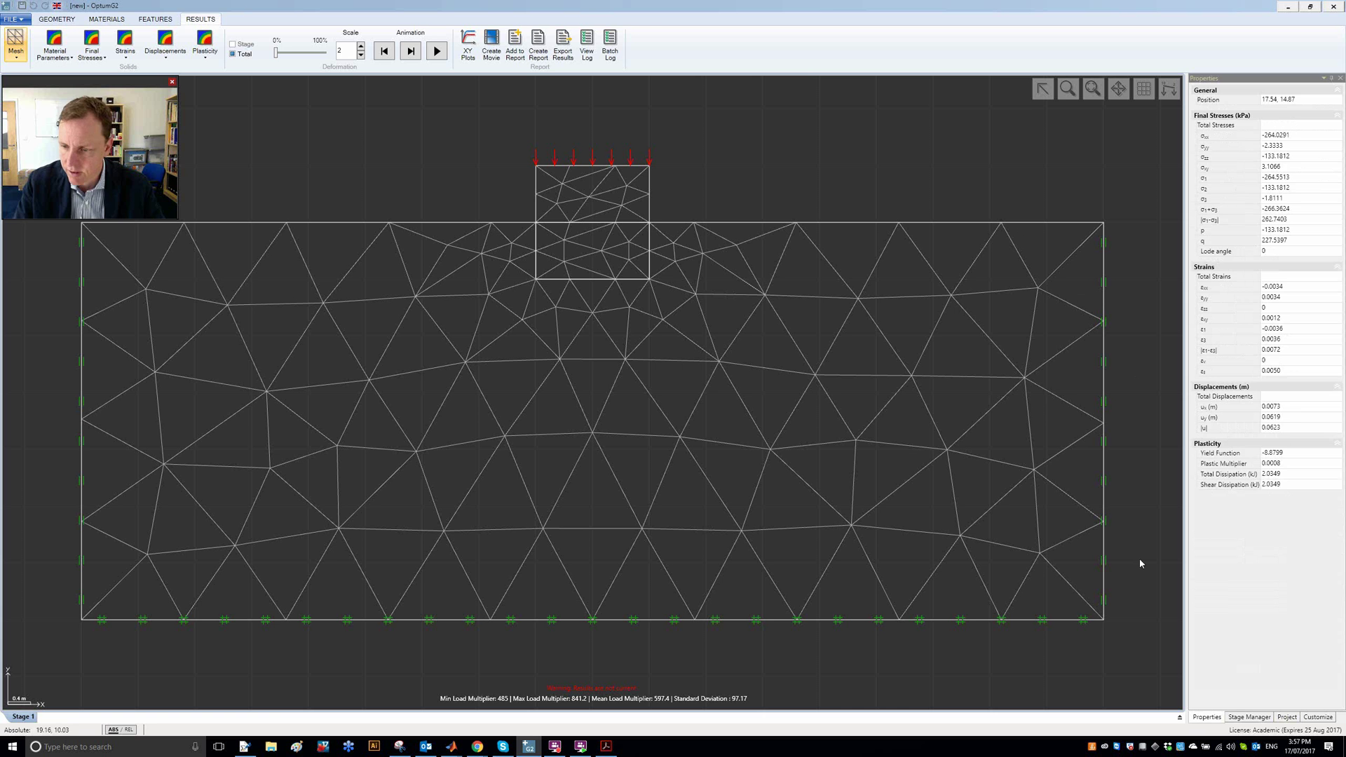
# Rerun the Stage 1 limit analysis and display its cumulative distribution plot.
pyautogui.click(1249, 717)
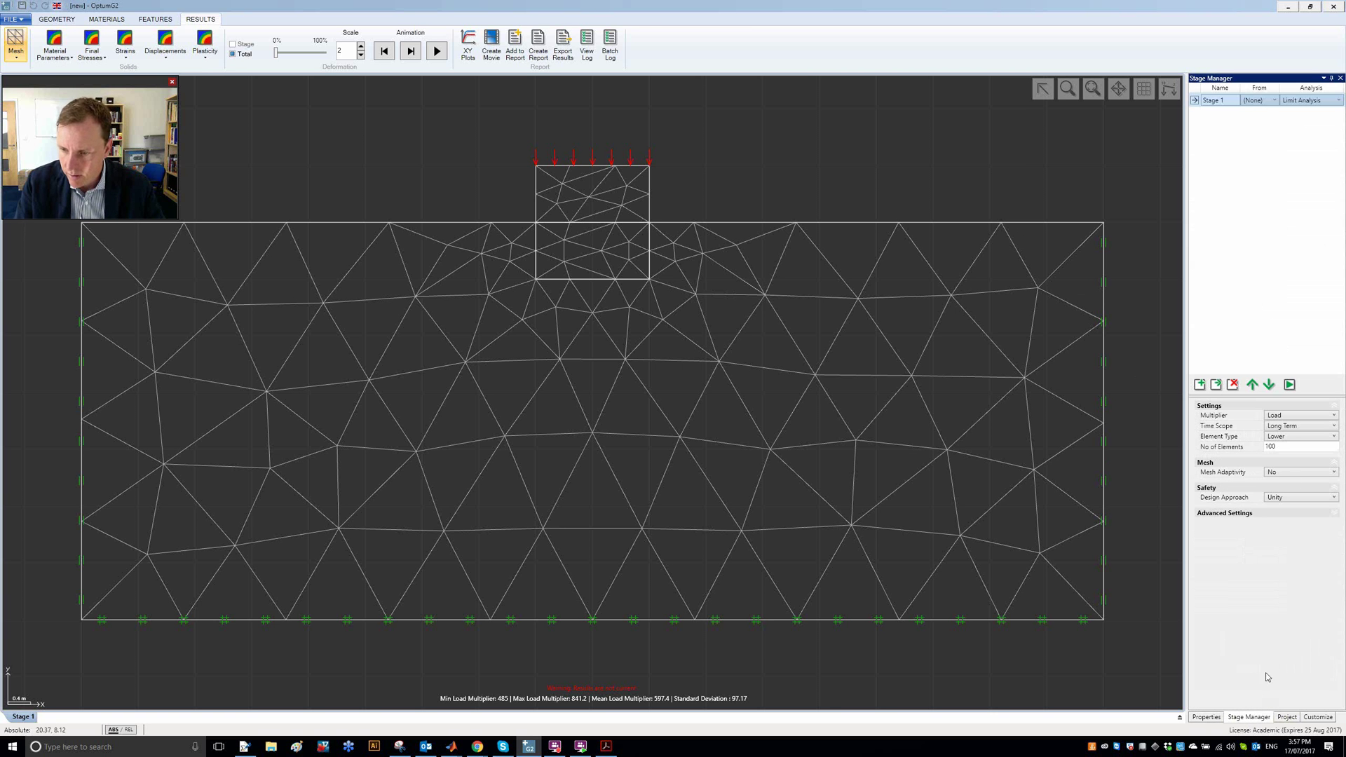
pyautogui.click(1289, 385)
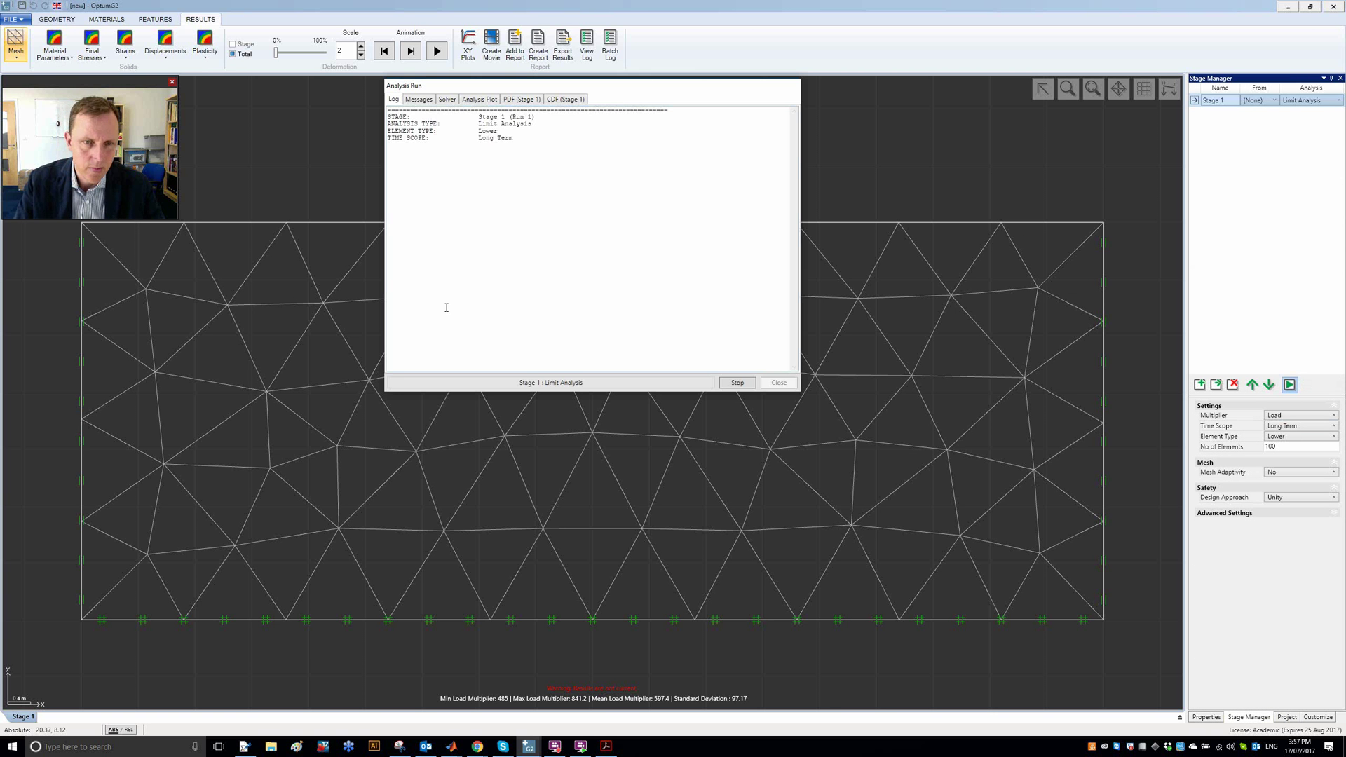
pyautogui.click(568, 99)
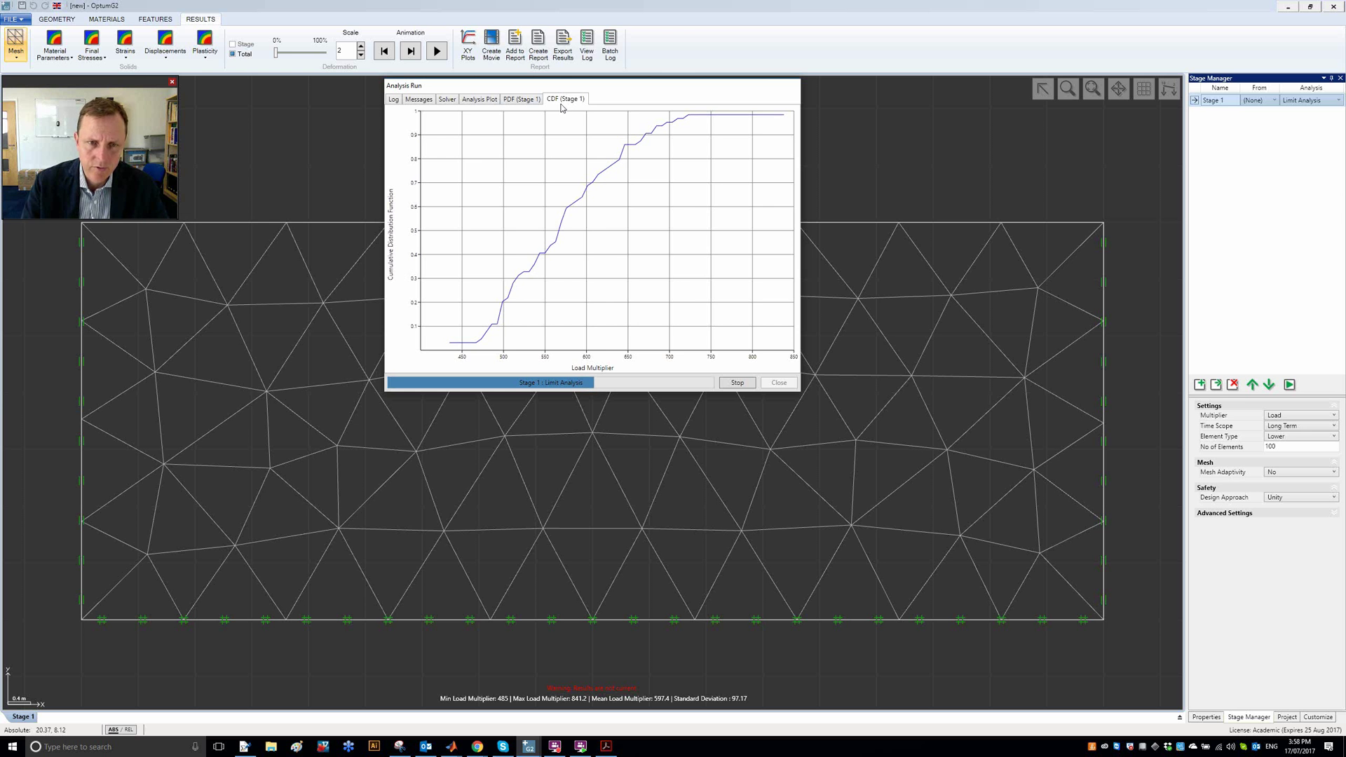
# Inspect the running Stage 1 analysis through its objectives plot, solver output, log, and probability and cumulative distribution plots.
pyautogui.click(510, 100)
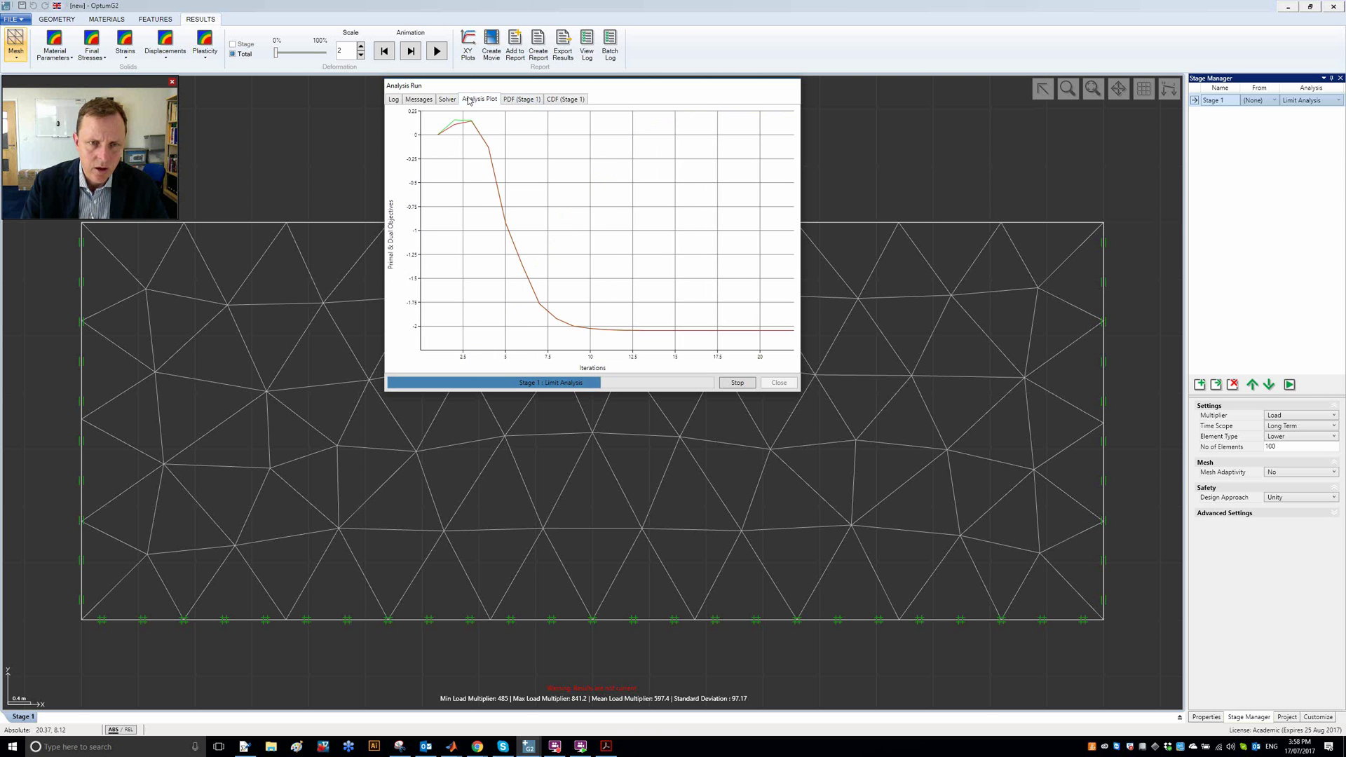
pyautogui.click(449, 99)
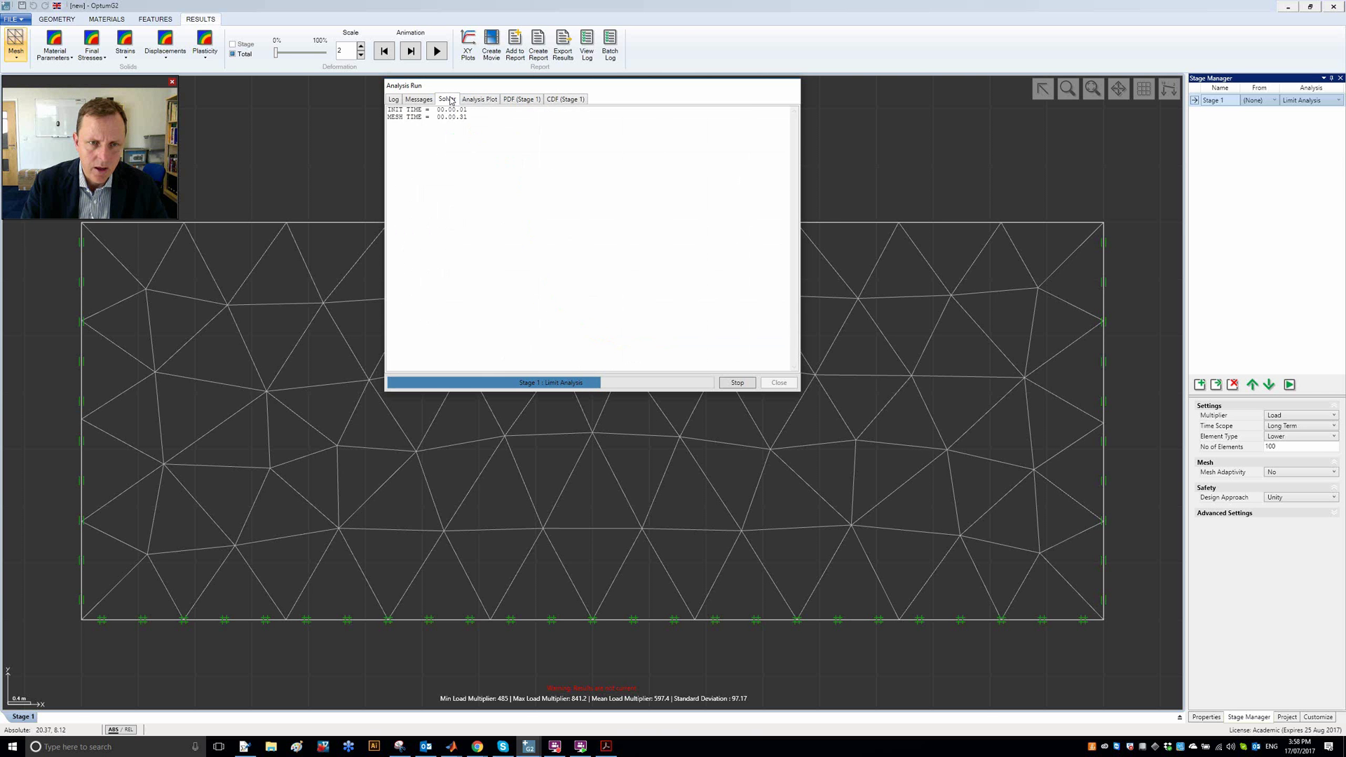
pyautogui.click(394, 100)
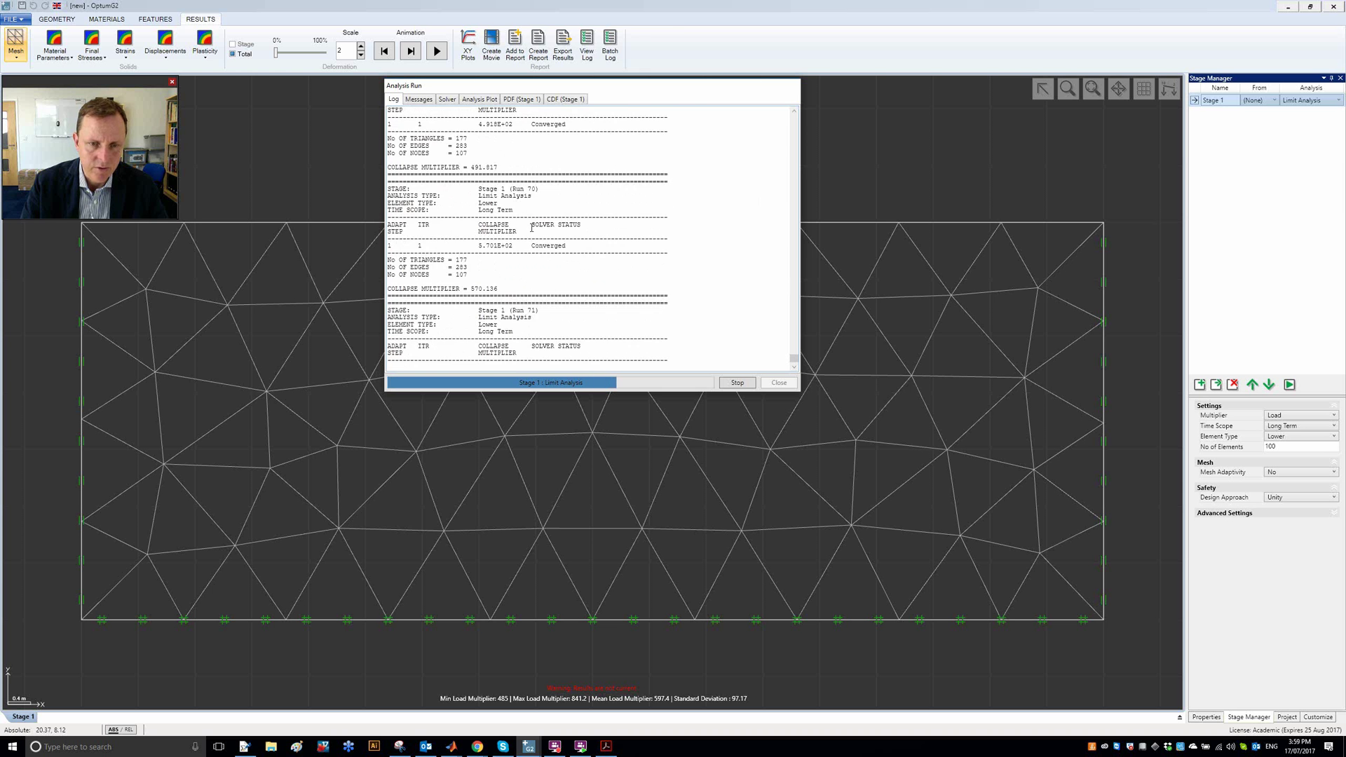
pyautogui.click(520, 100)
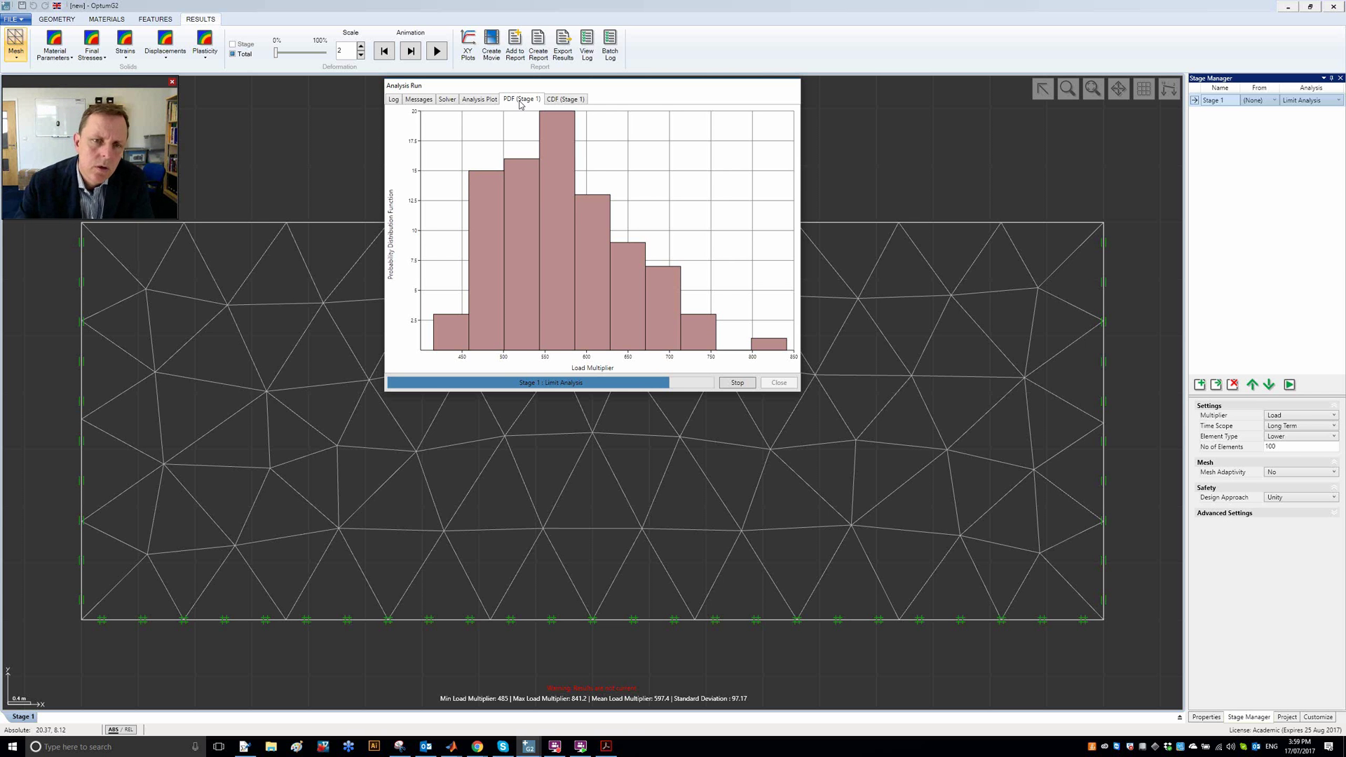
pyautogui.click(561, 102)
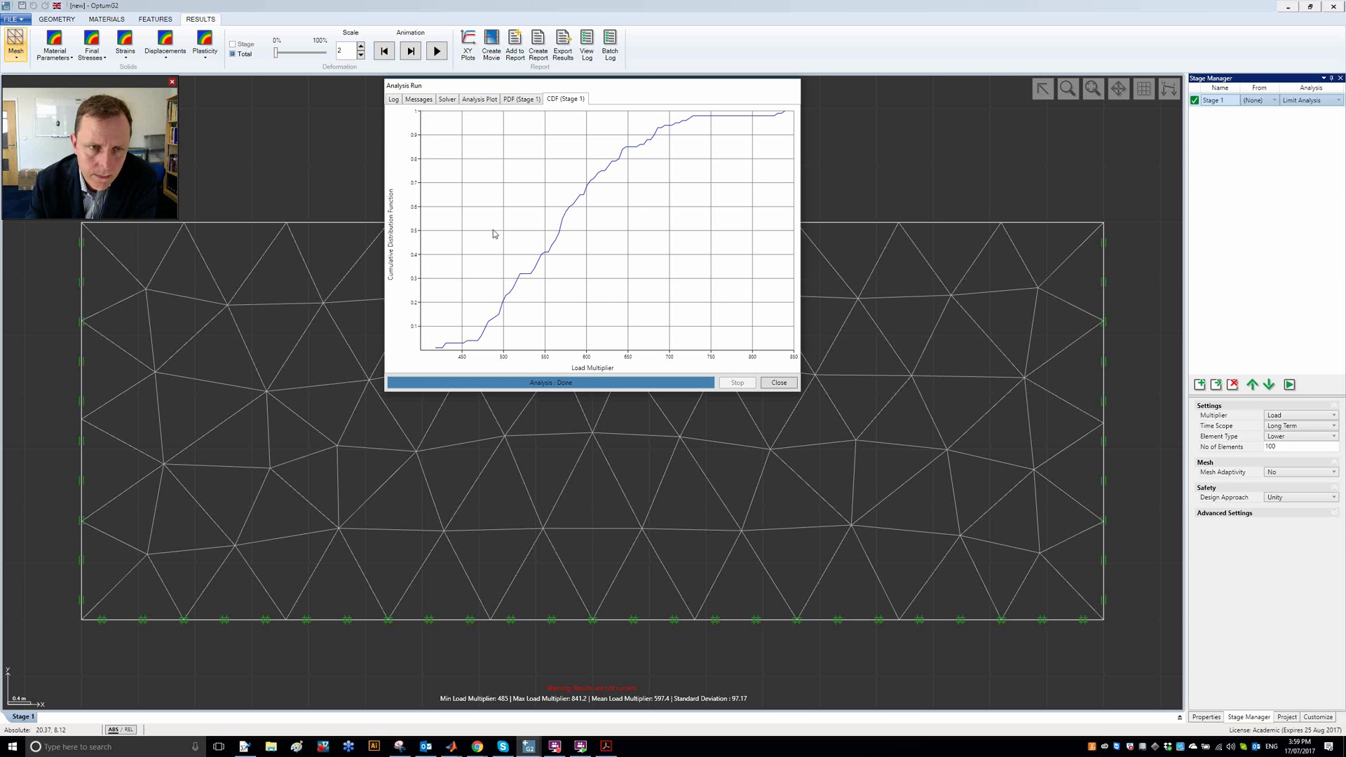
# Review the completed analysis's log and its probability and cumulative distribution plots, and close the analysis run window.
pyautogui.click(393, 99)
pyautogui.scroll(-2, 673, 281)
pyautogui.scroll(-15, 672, 280)
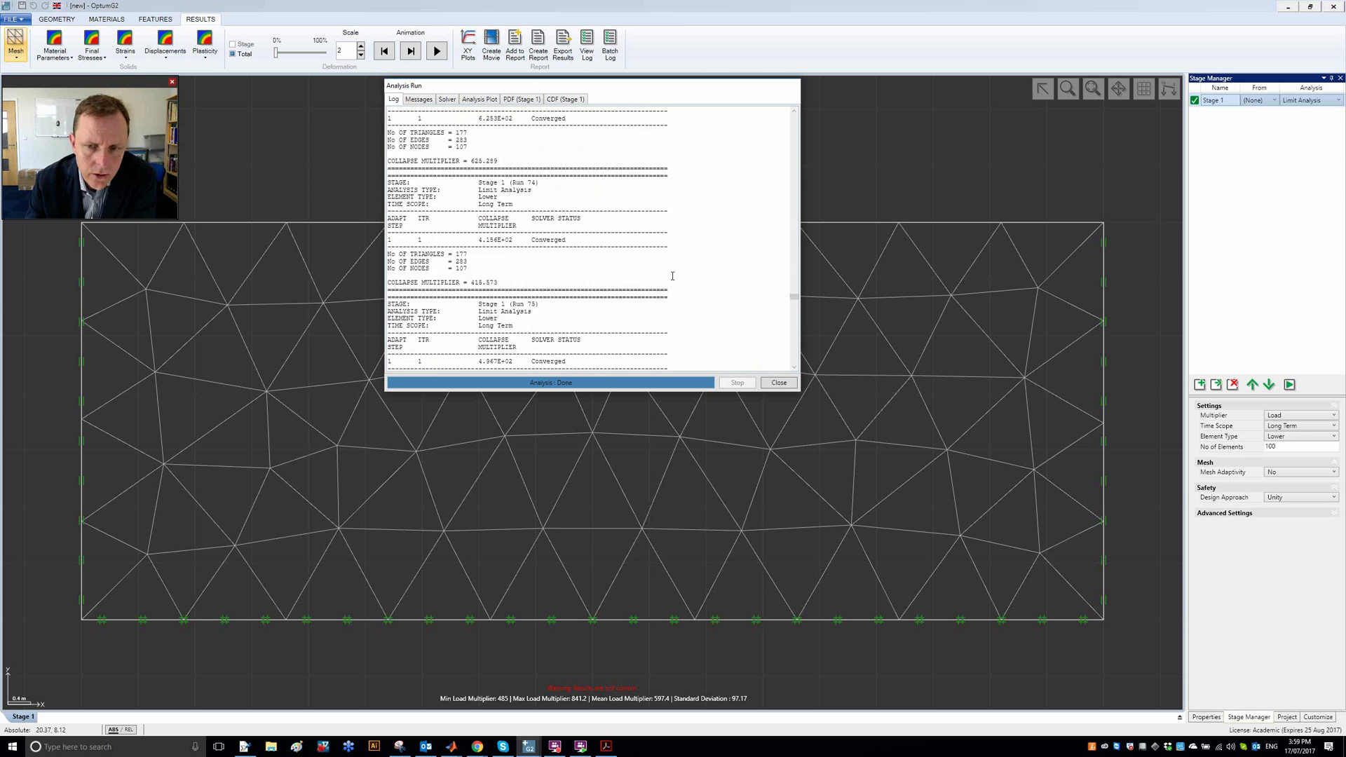
pyautogui.click(522, 99)
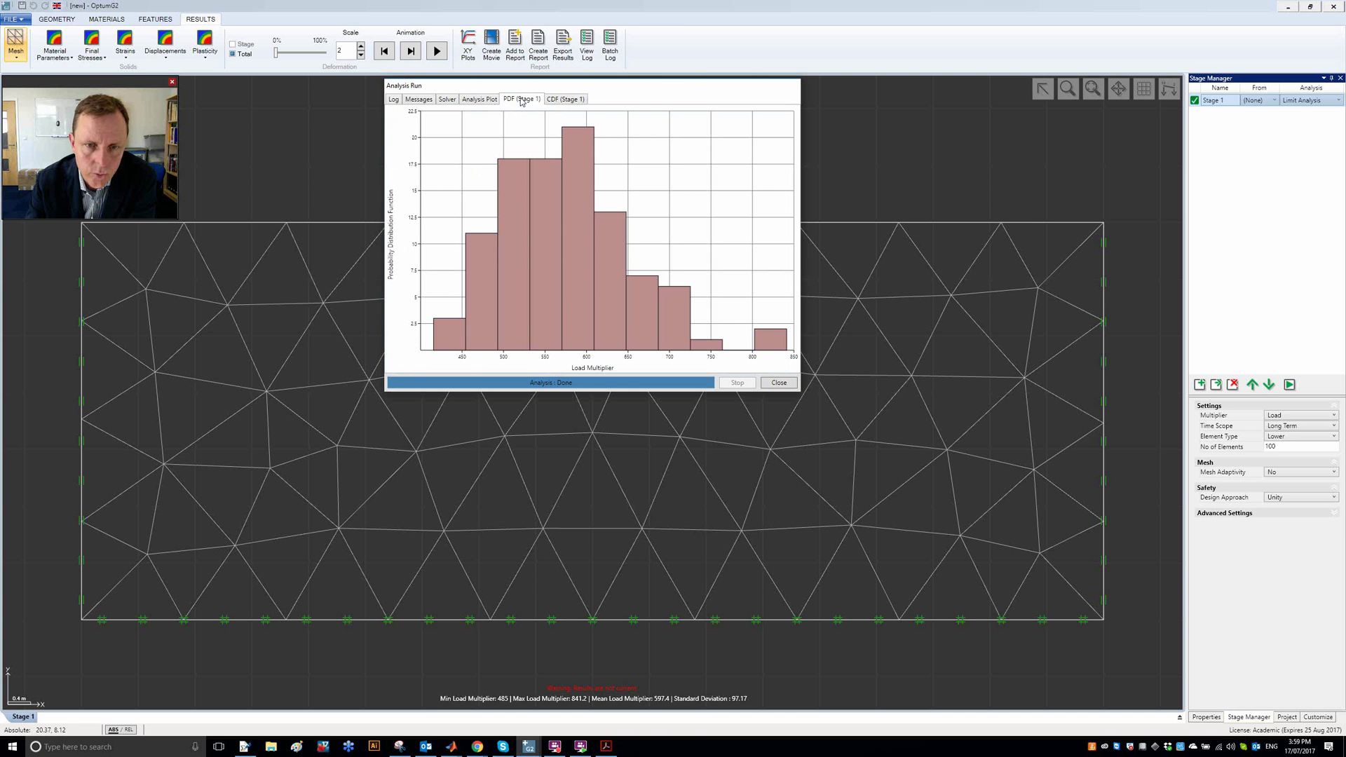
pyautogui.click(561, 100)
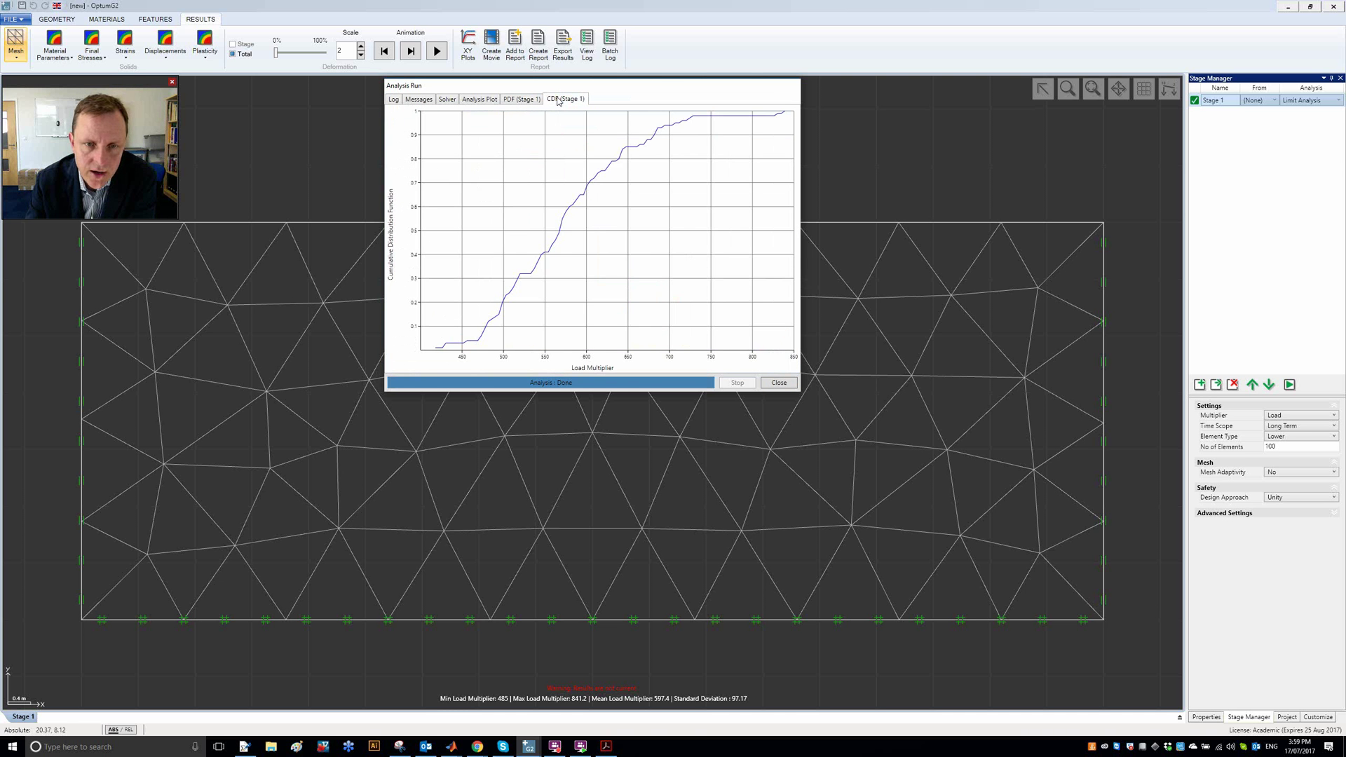
pyautogui.click(778, 382)
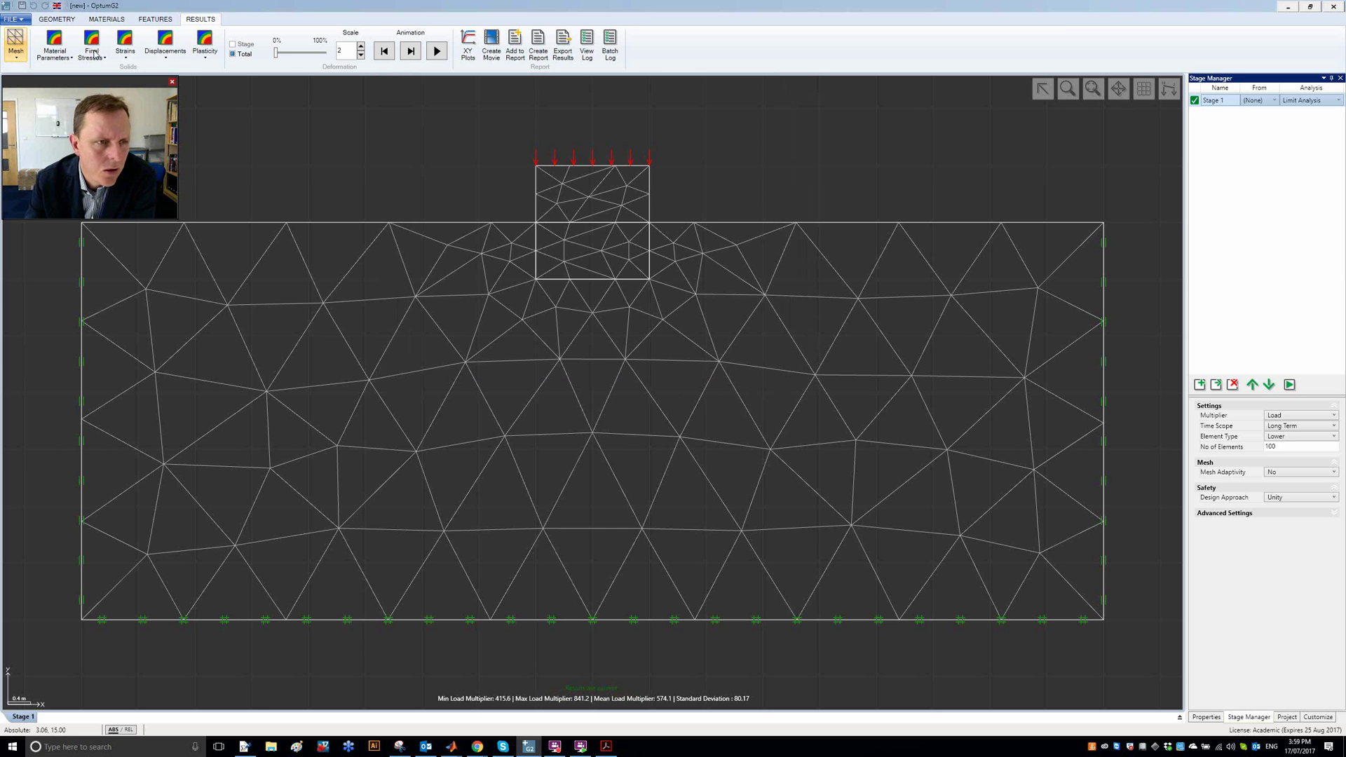
# Display the shear dissipation contours, play the deformation animation, and return it to the undeformed state.
pyautogui.click(205, 49)
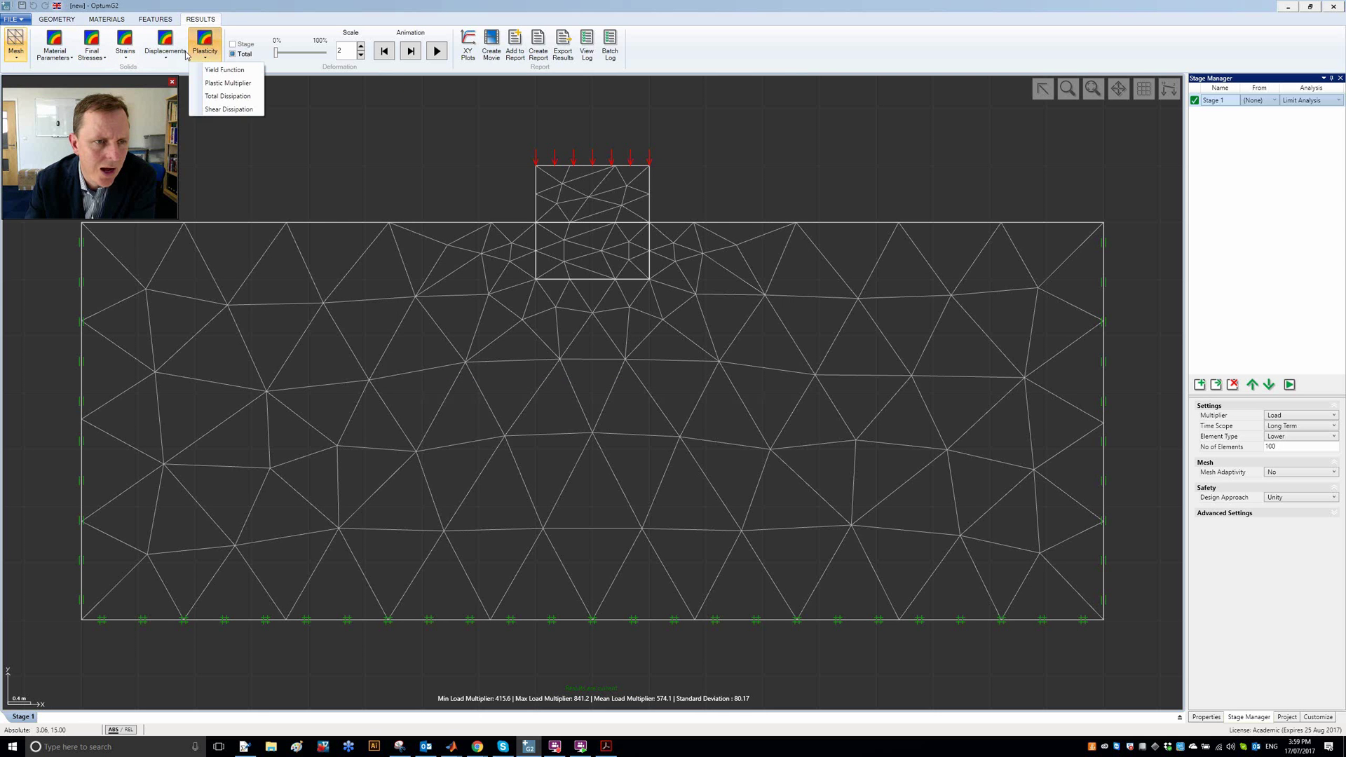
pyautogui.click(228, 109)
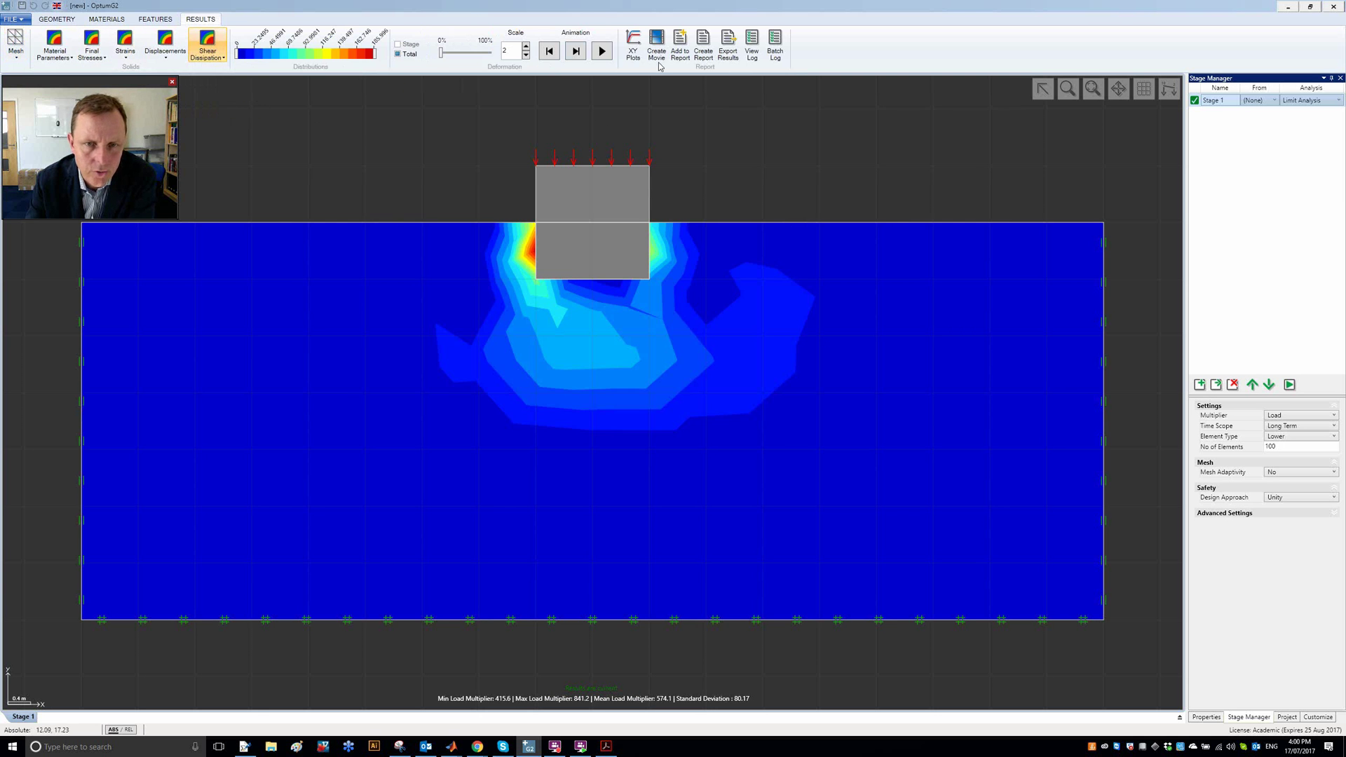
pyautogui.click(602, 51)
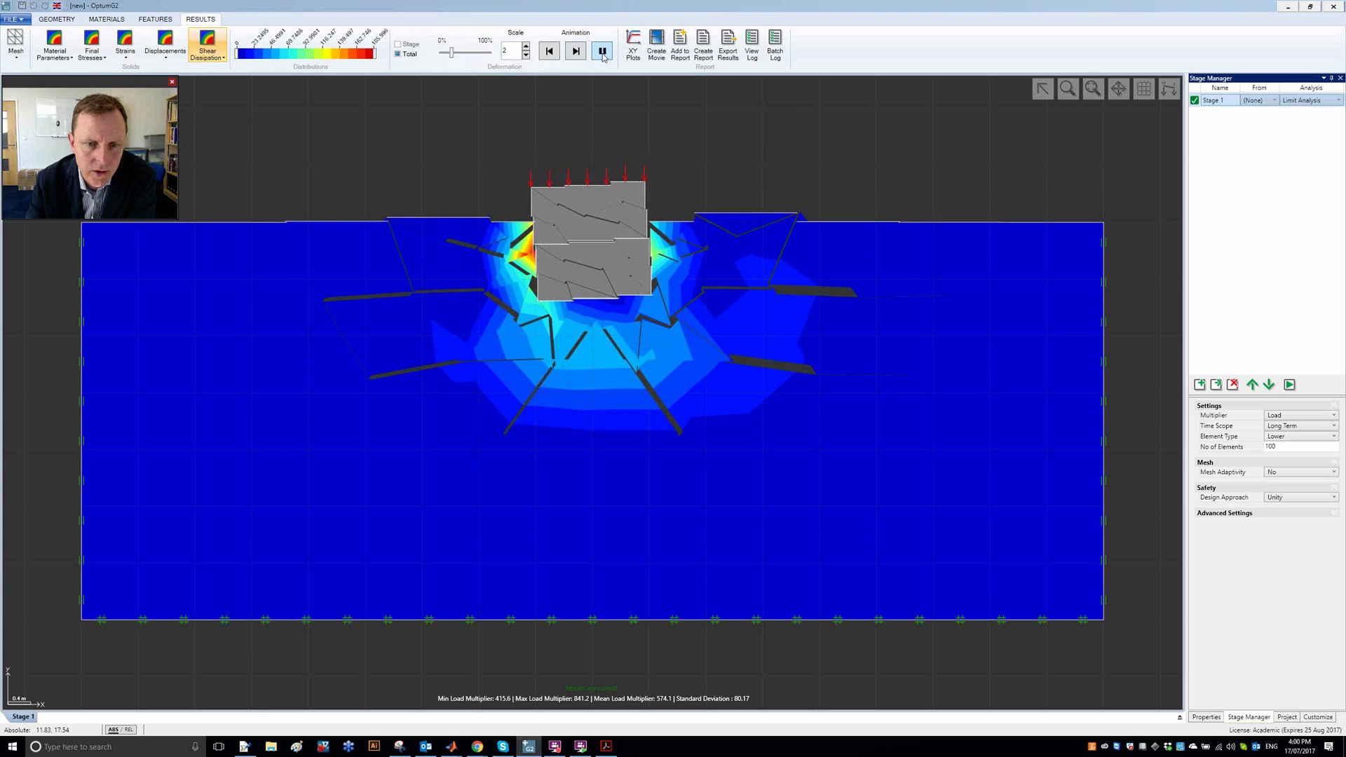
pyautogui.click(549, 52)
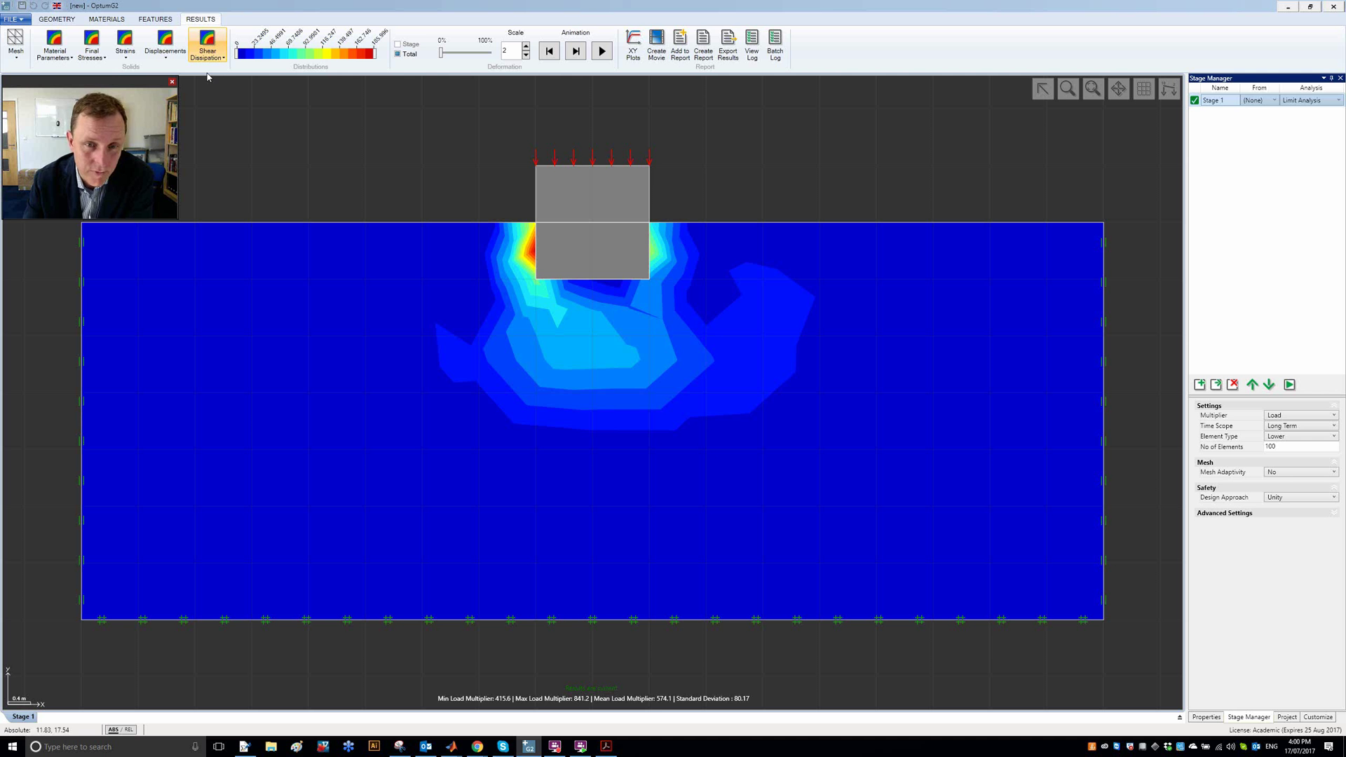
# Display the Tresca undrained shear strength (su) distribution with the mesh overlaid on the contours.
pyautogui.click(61, 48)
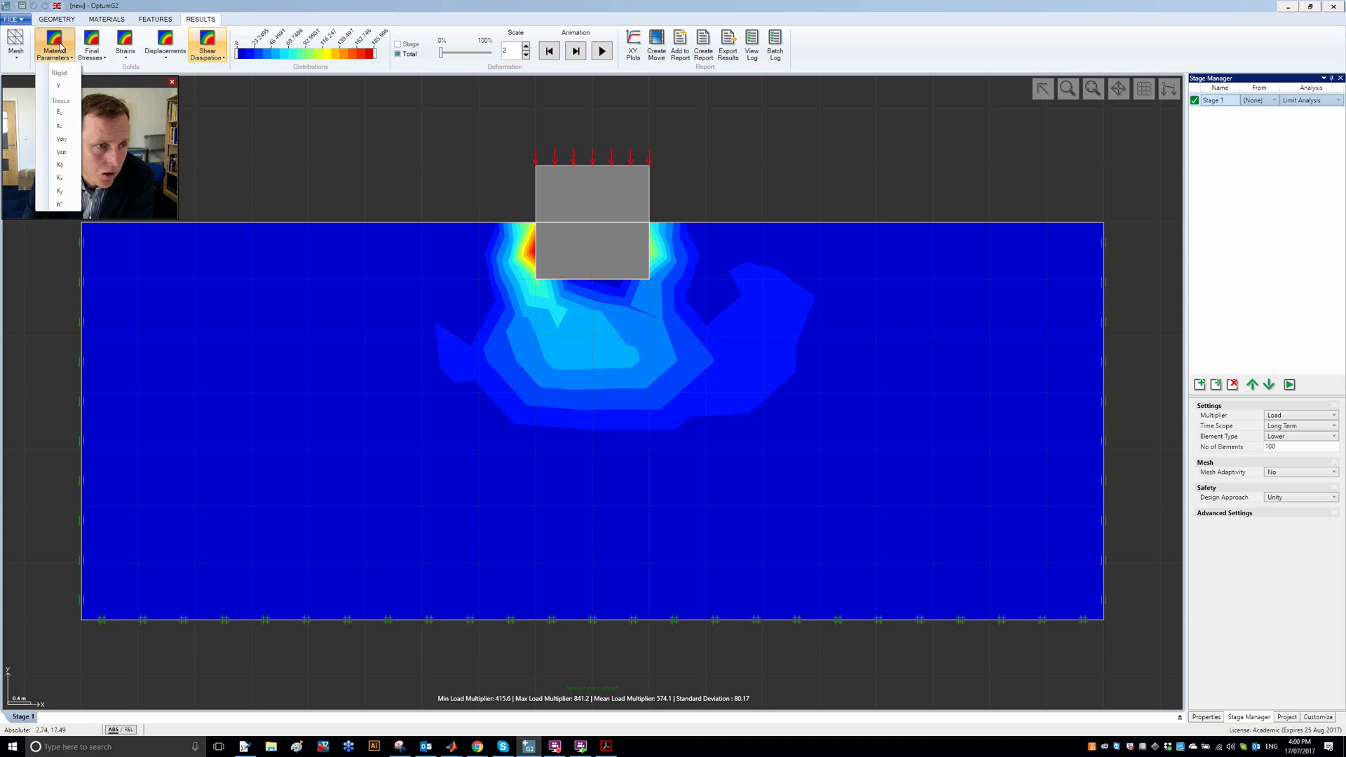
pyautogui.click(64, 126)
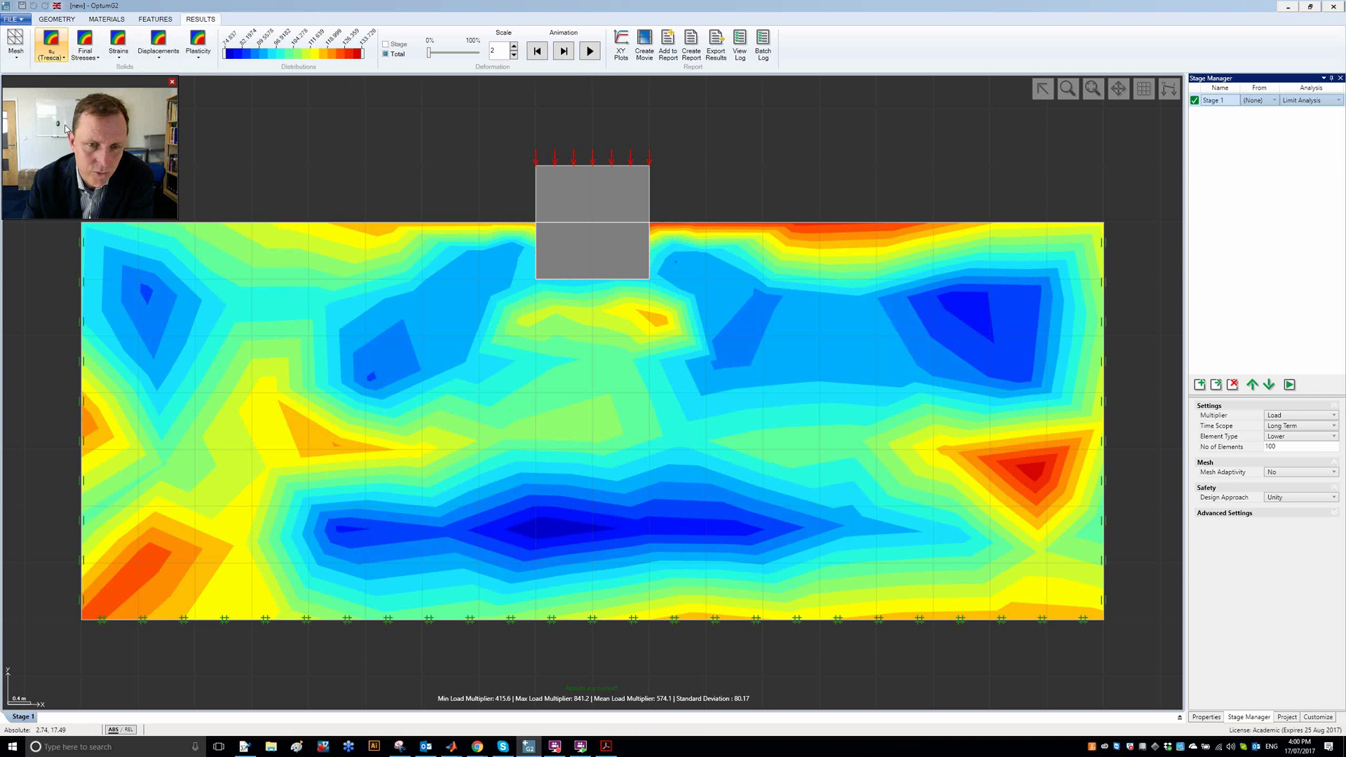
pyautogui.click(16, 52)
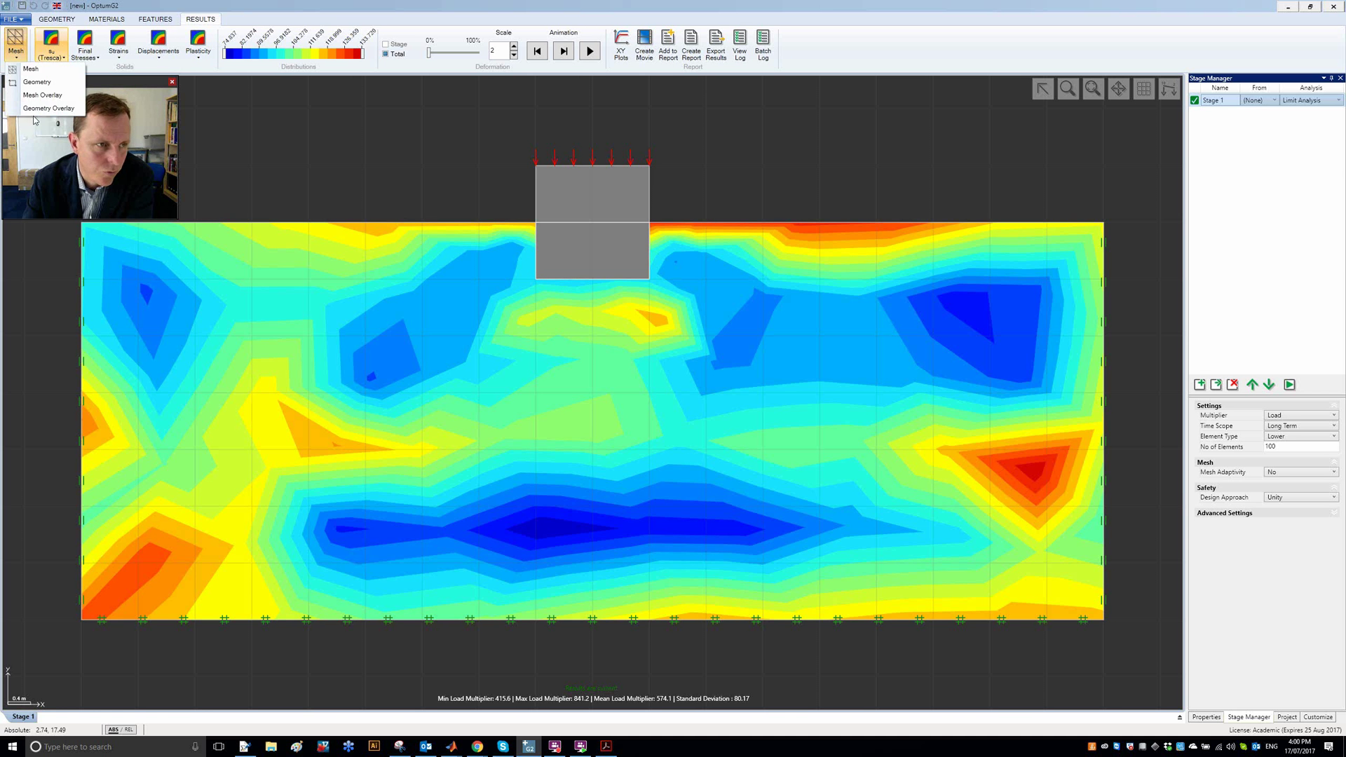
pyautogui.click(34, 101)
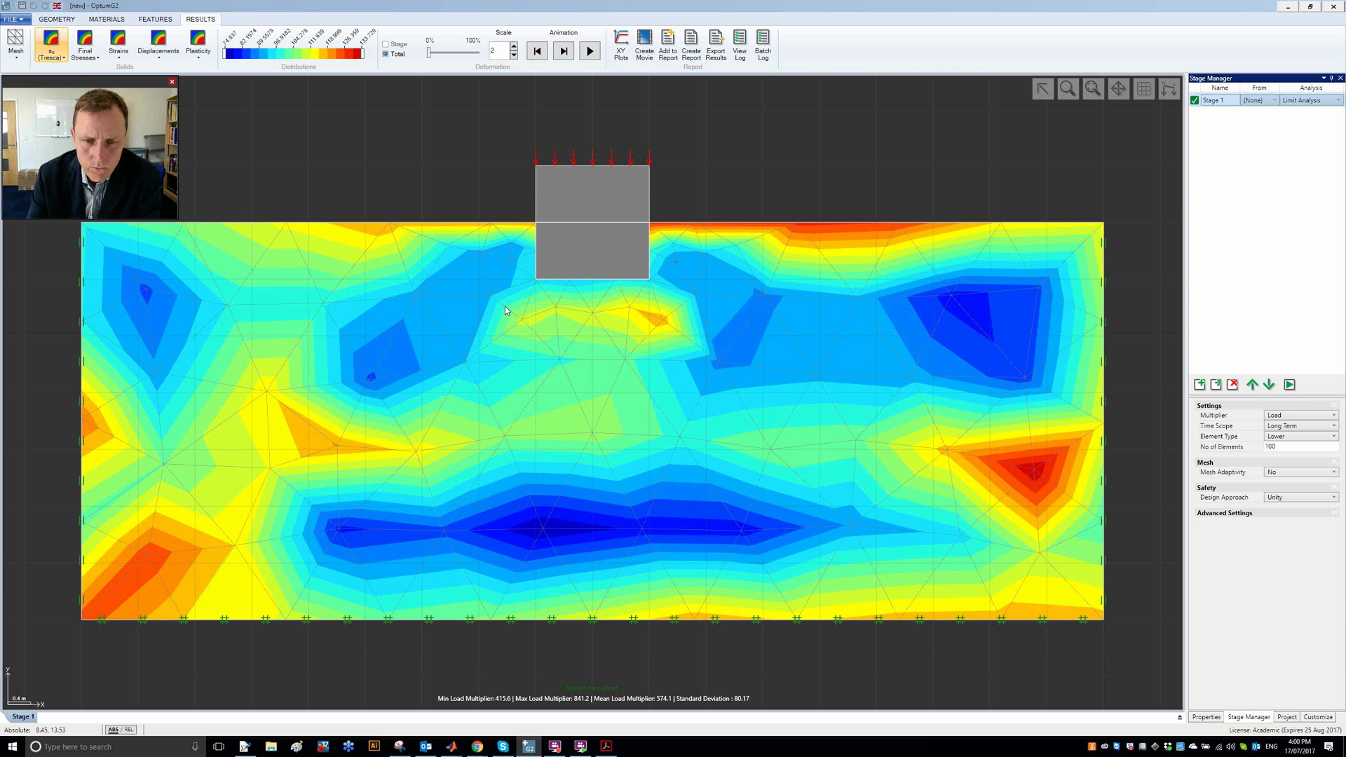
# Plot the Stage 1 global Load Multiplier - CDF in an X-Y plot and examine the curve's data values.
pyautogui.click(612, 59)
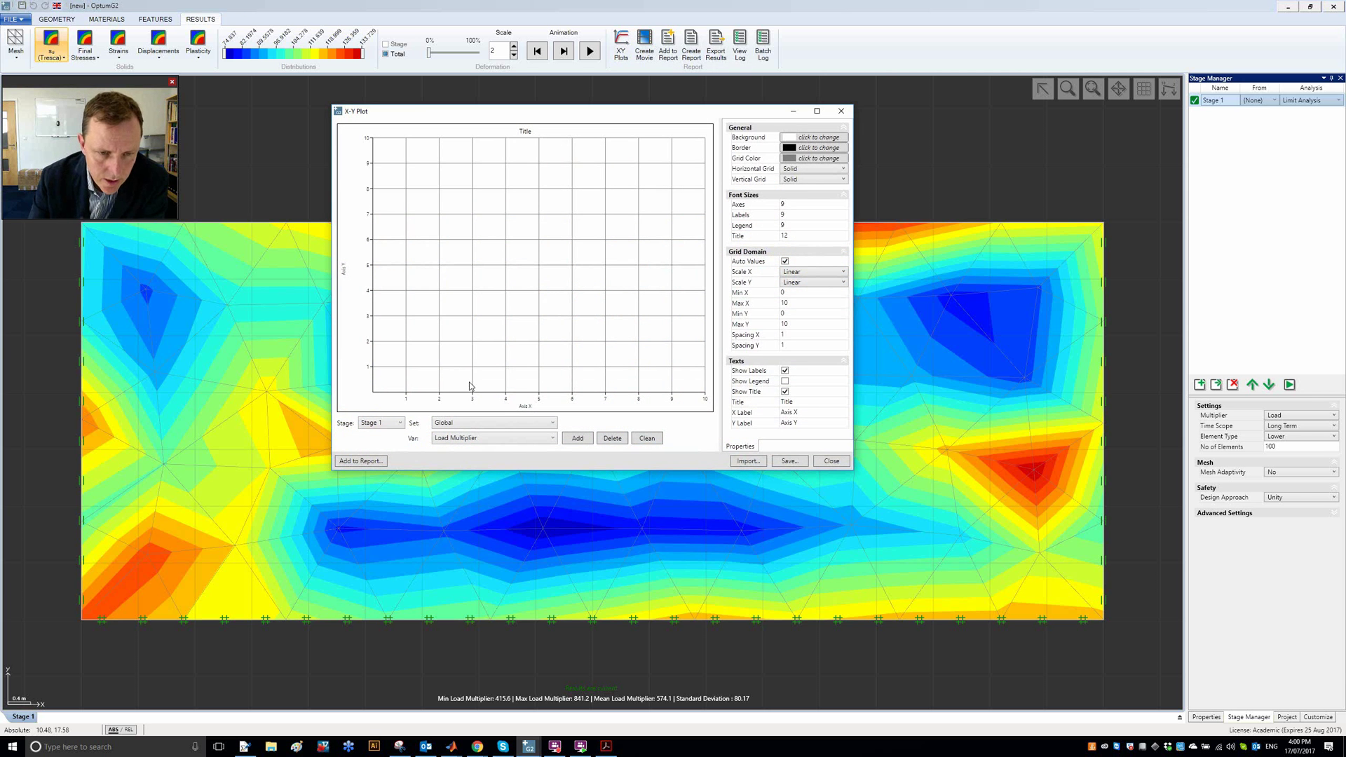
pyautogui.click(481, 438)
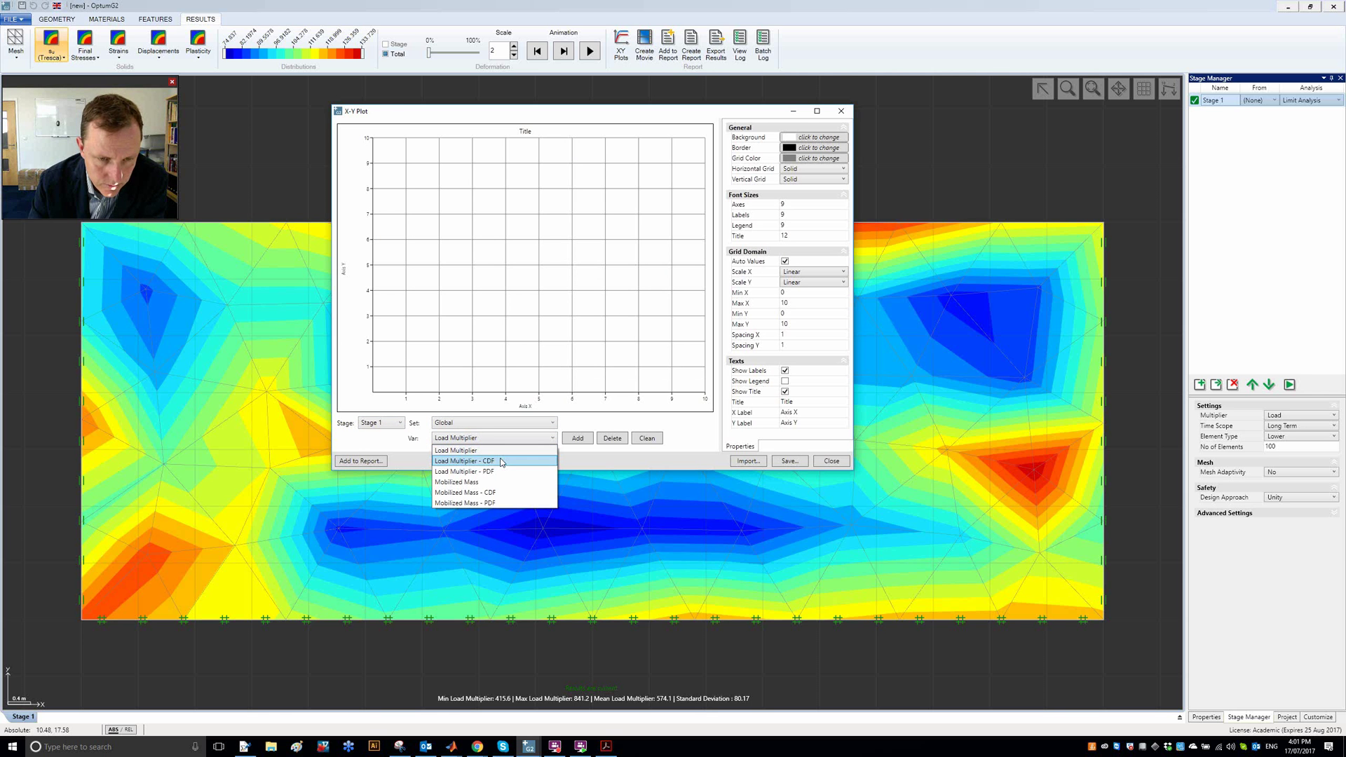
pyautogui.click(502, 462)
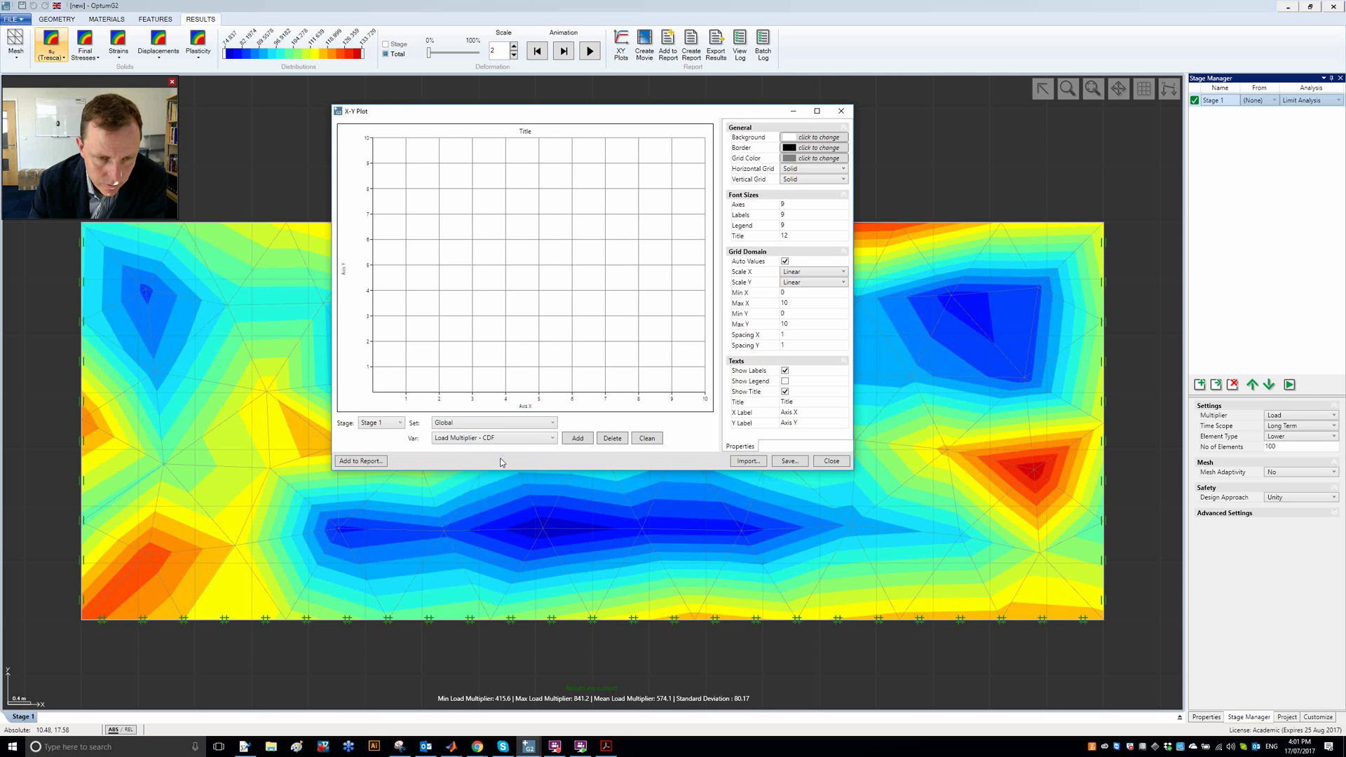
pyautogui.click(579, 440)
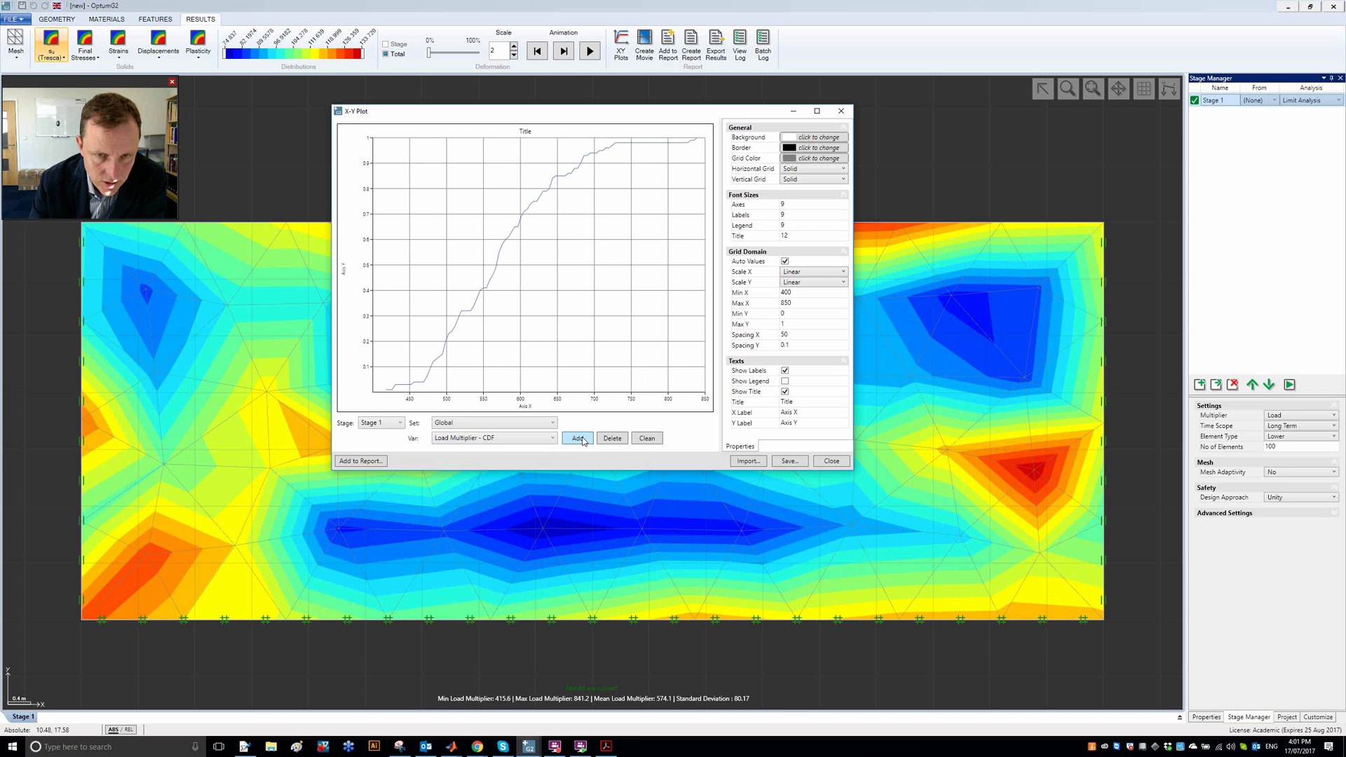
pyautogui.click(457, 328)
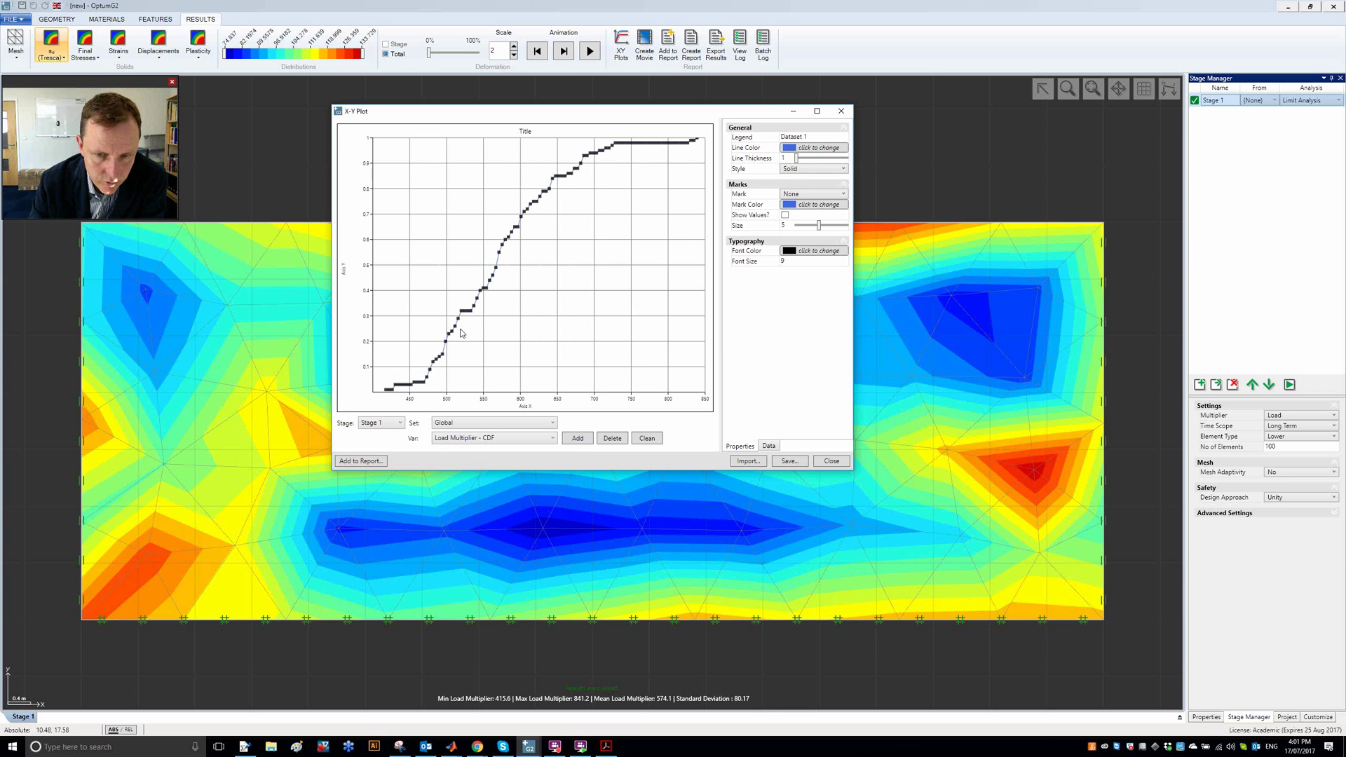
pyautogui.click(769, 446)
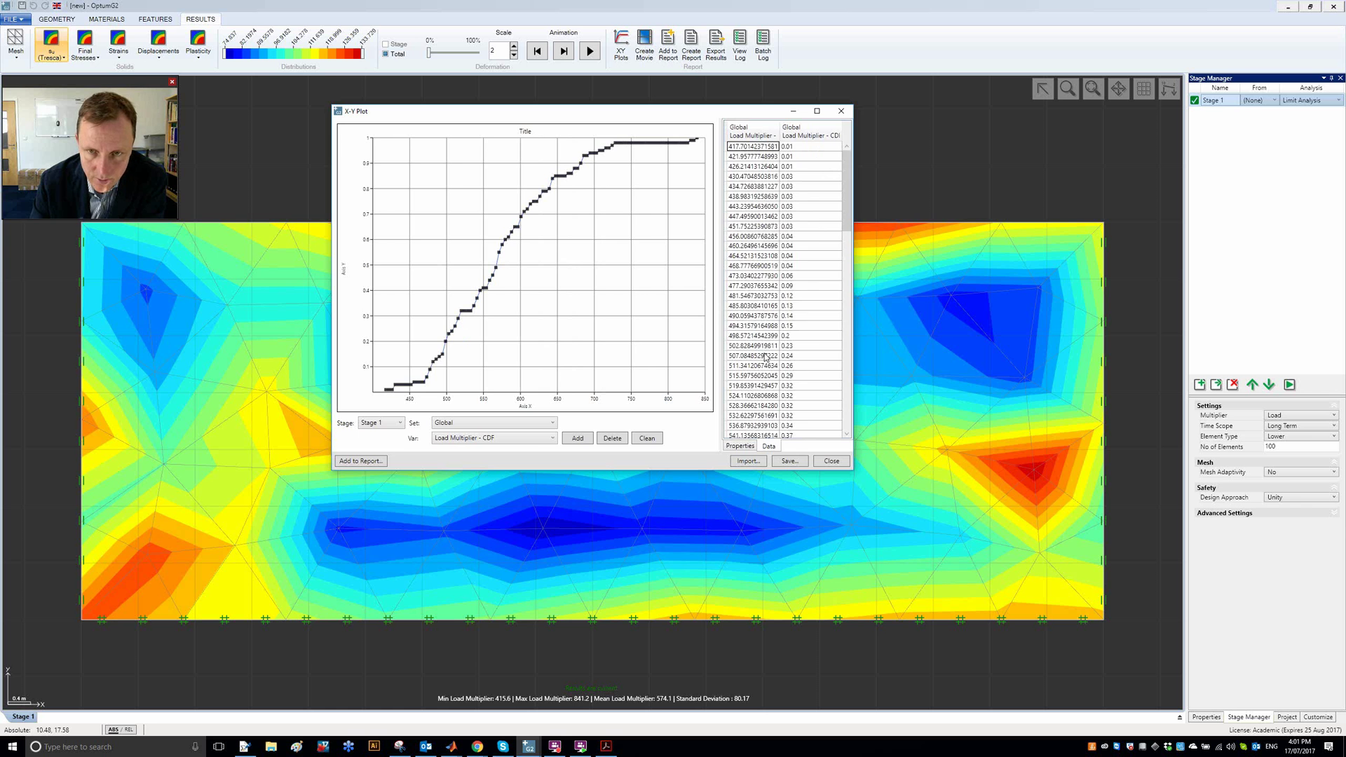
pyautogui.scroll(7, 768, 357)
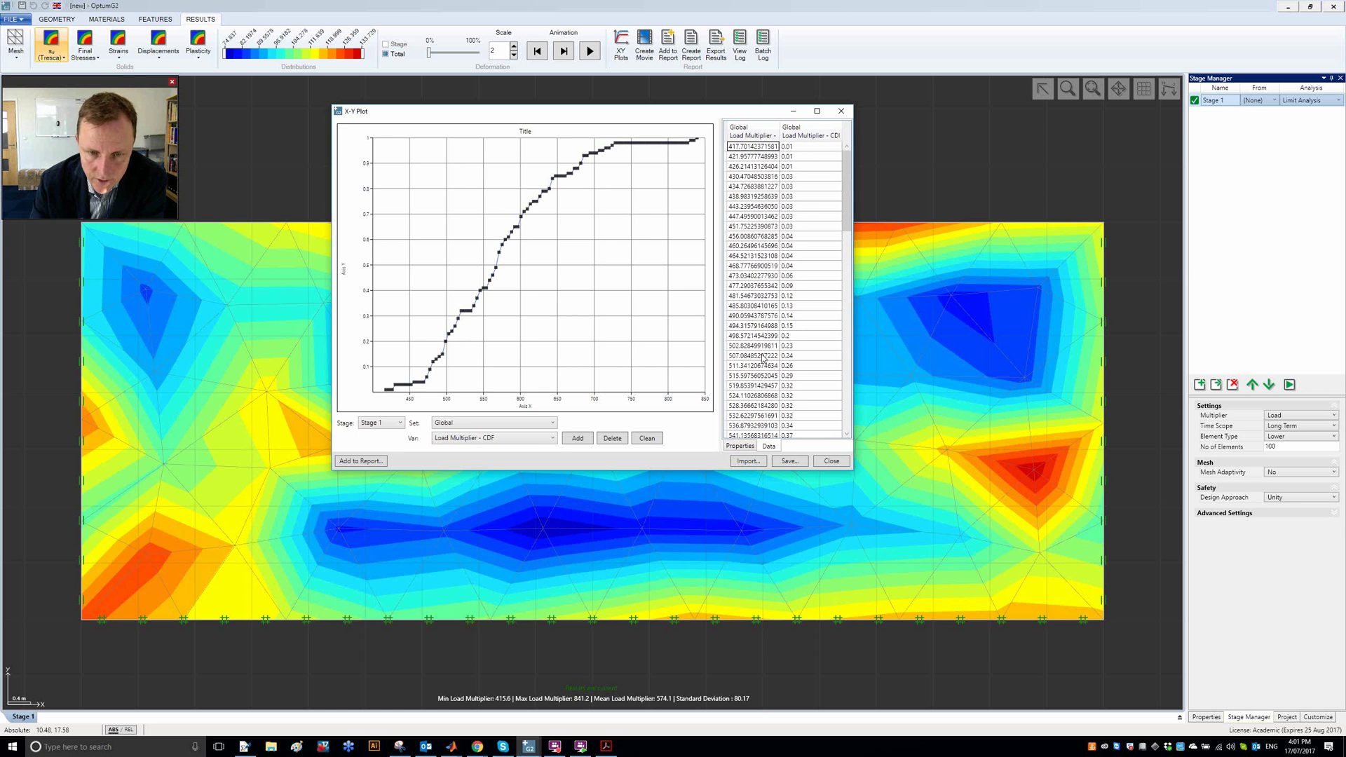
# Replace the plotted curve with the Load Multiplier - PDF histogram and examine its data values.
pyautogui.click(646, 439)
pyautogui.click(523, 439)
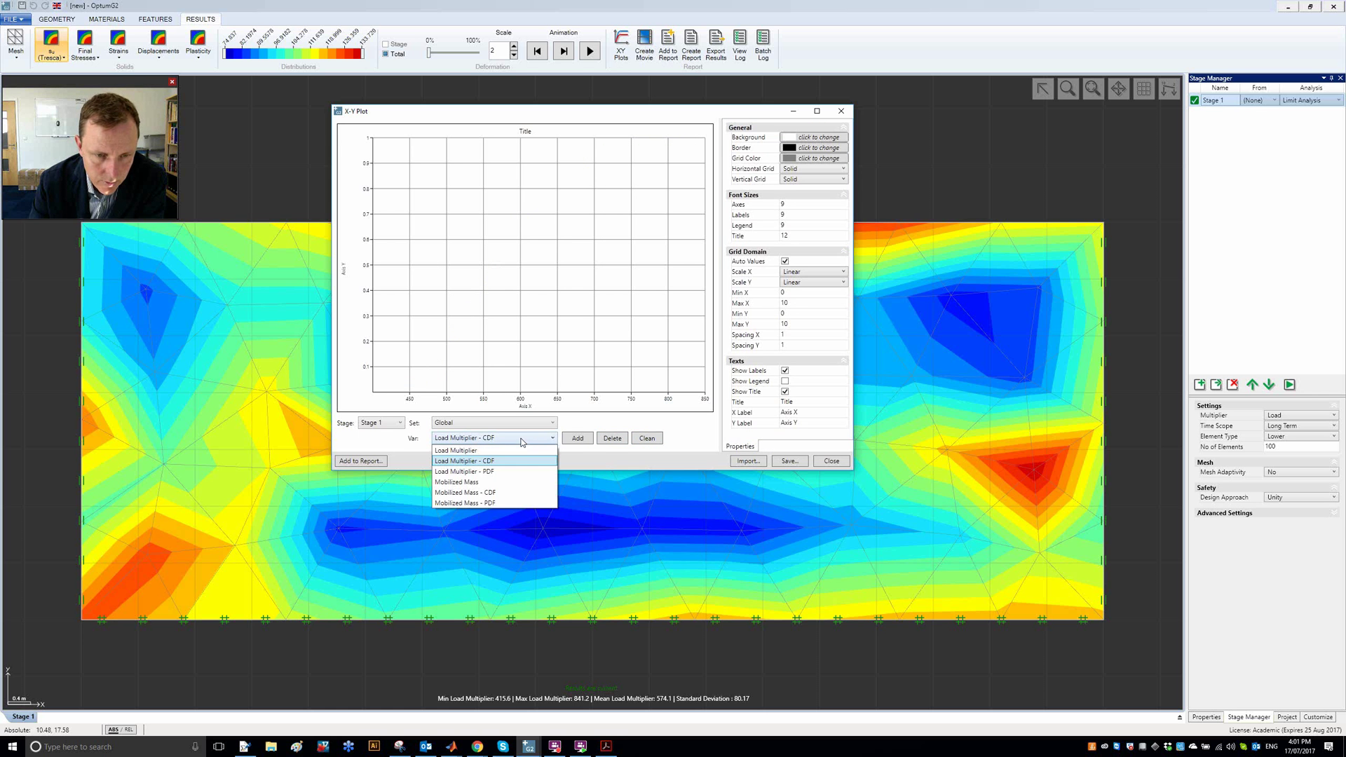
pyautogui.click(531, 470)
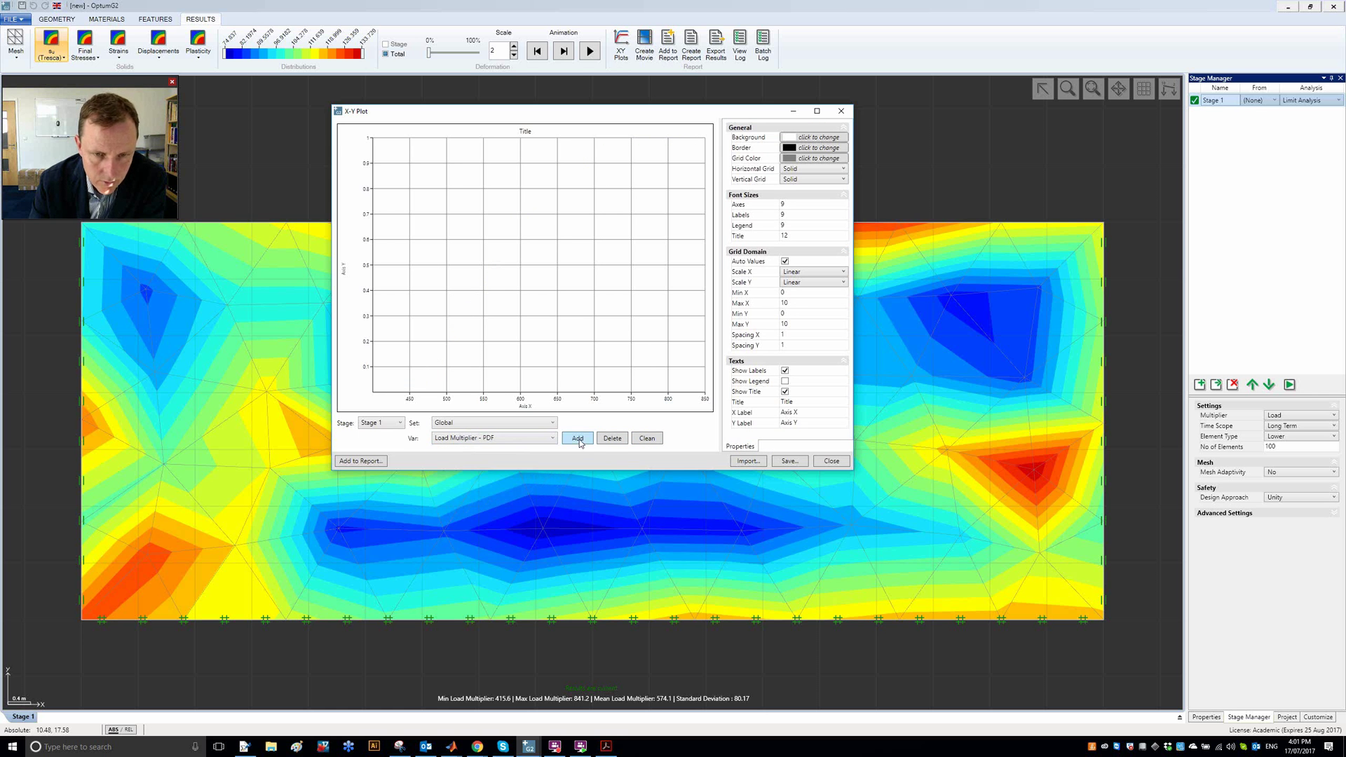
pyautogui.click(578, 439)
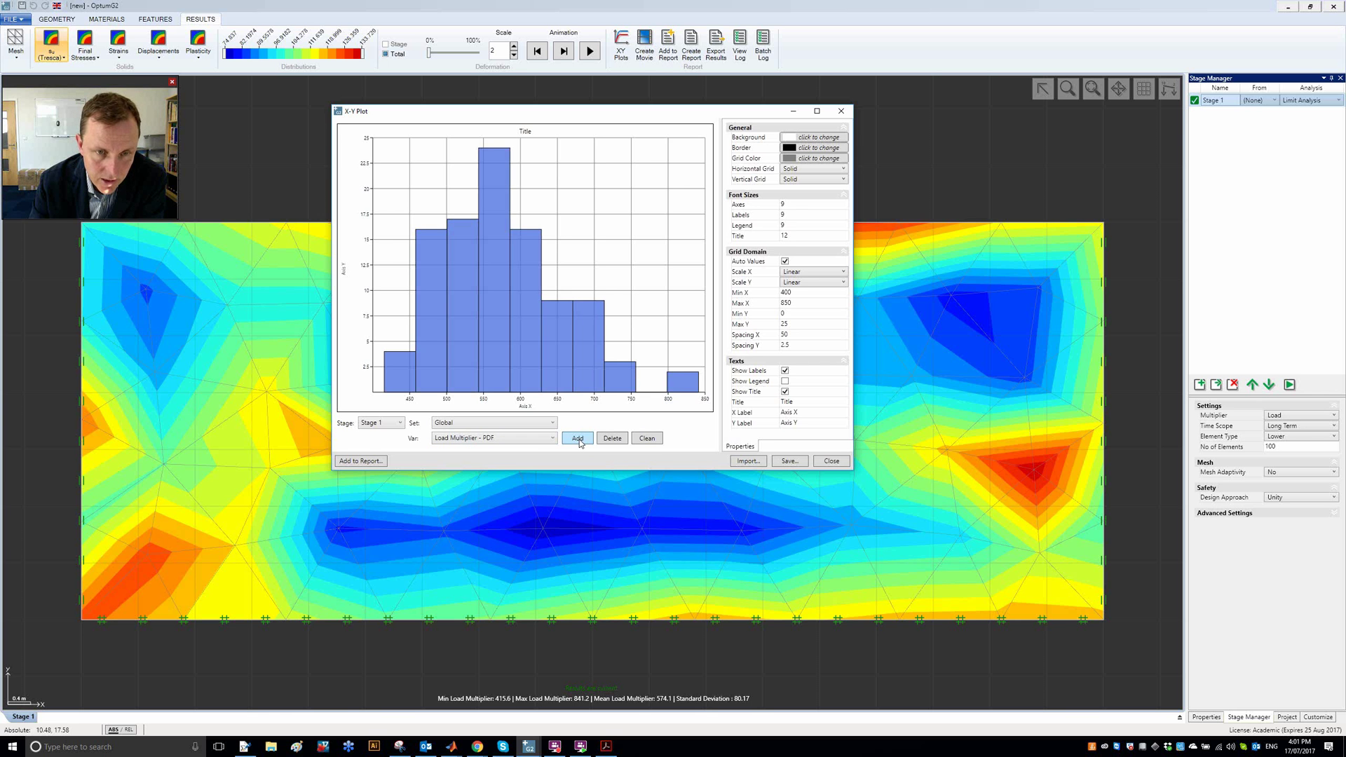
pyautogui.click(551, 365)
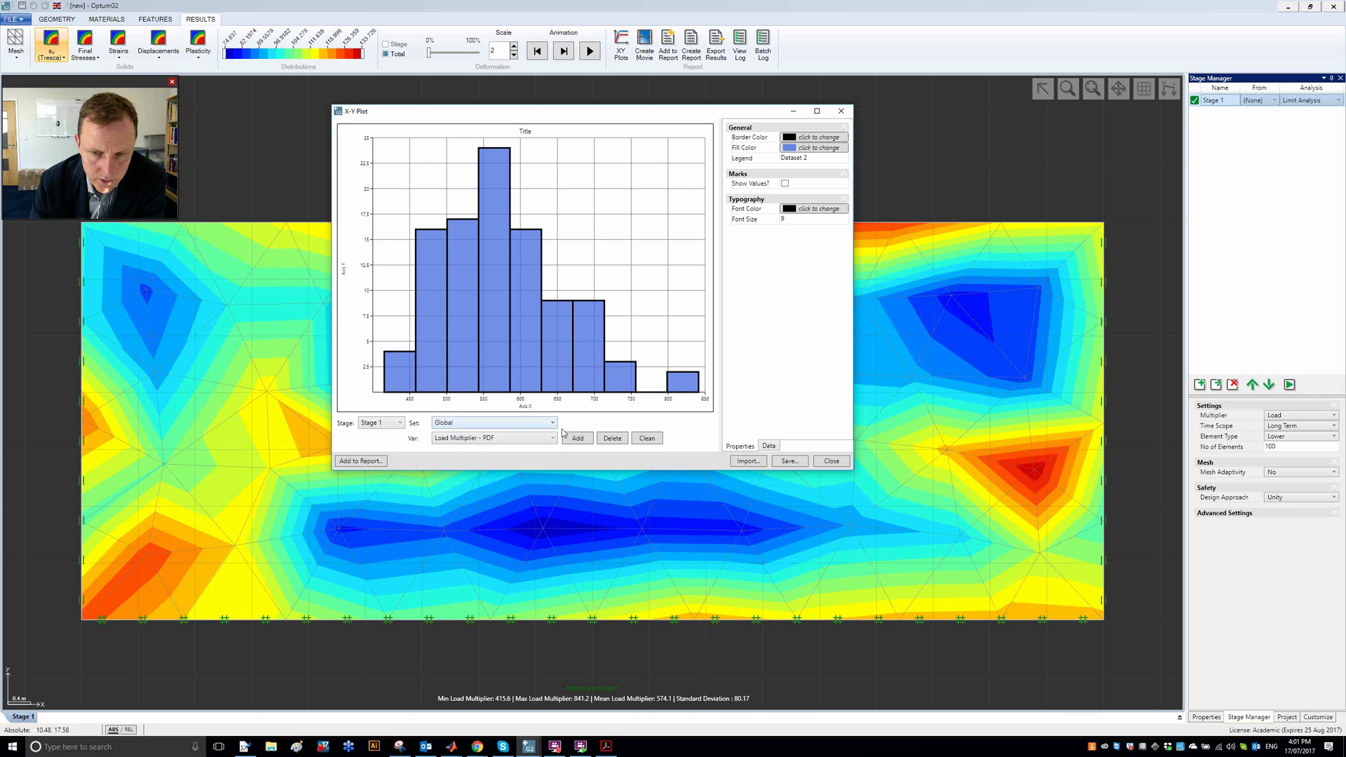
pyautogui.click(771, 447)
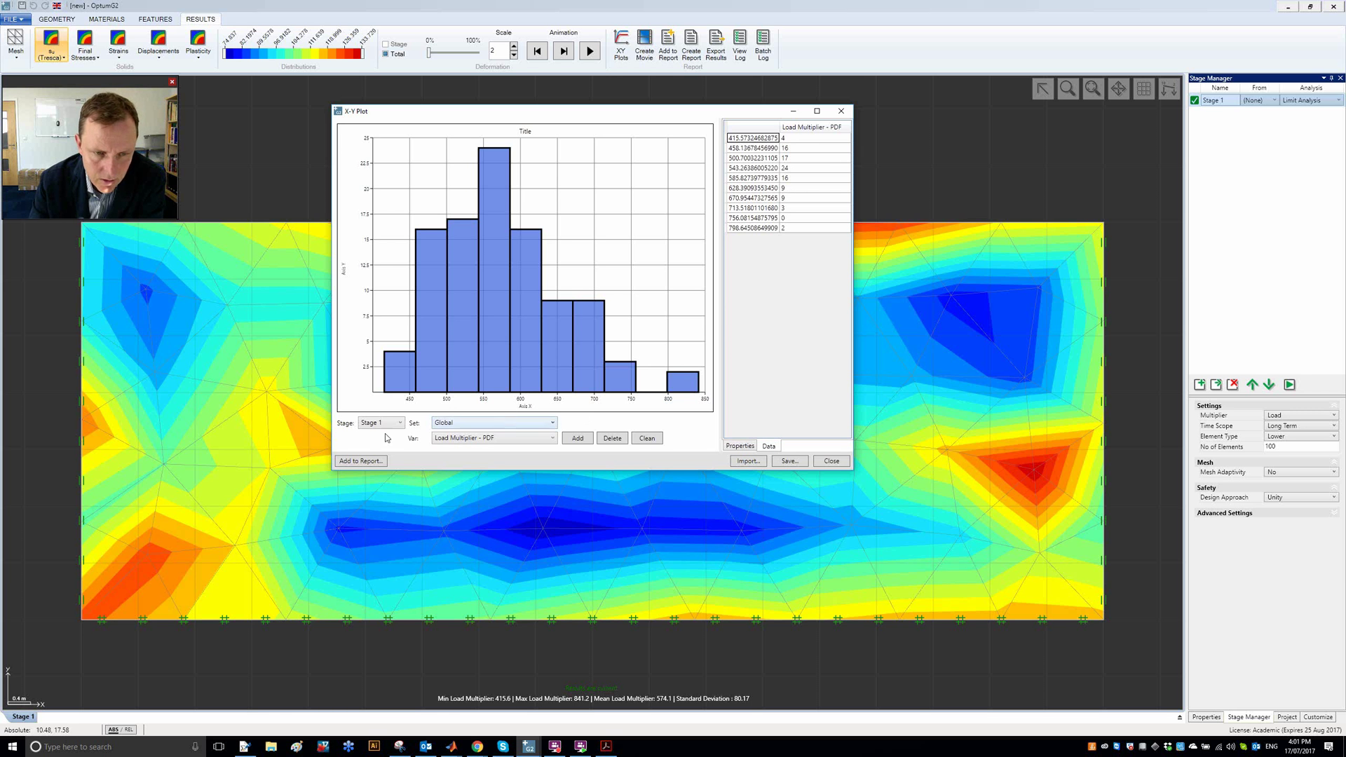
# Replace the histogram with the Load Multiplier curve over the Monte-Carlo runs and select the curve.
pyautogui.click(647, 440)
pyautogui.click(541, 441)
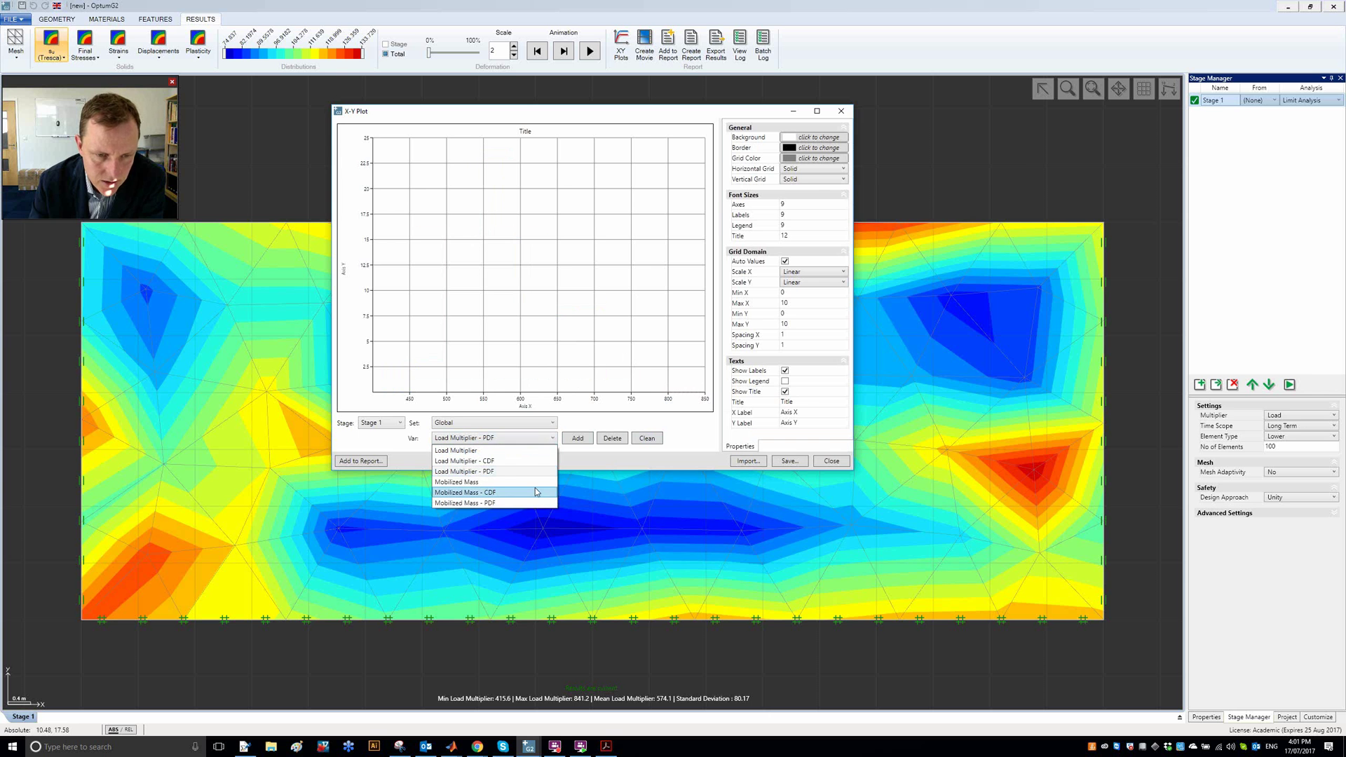
pyautogui.click(530, 451)
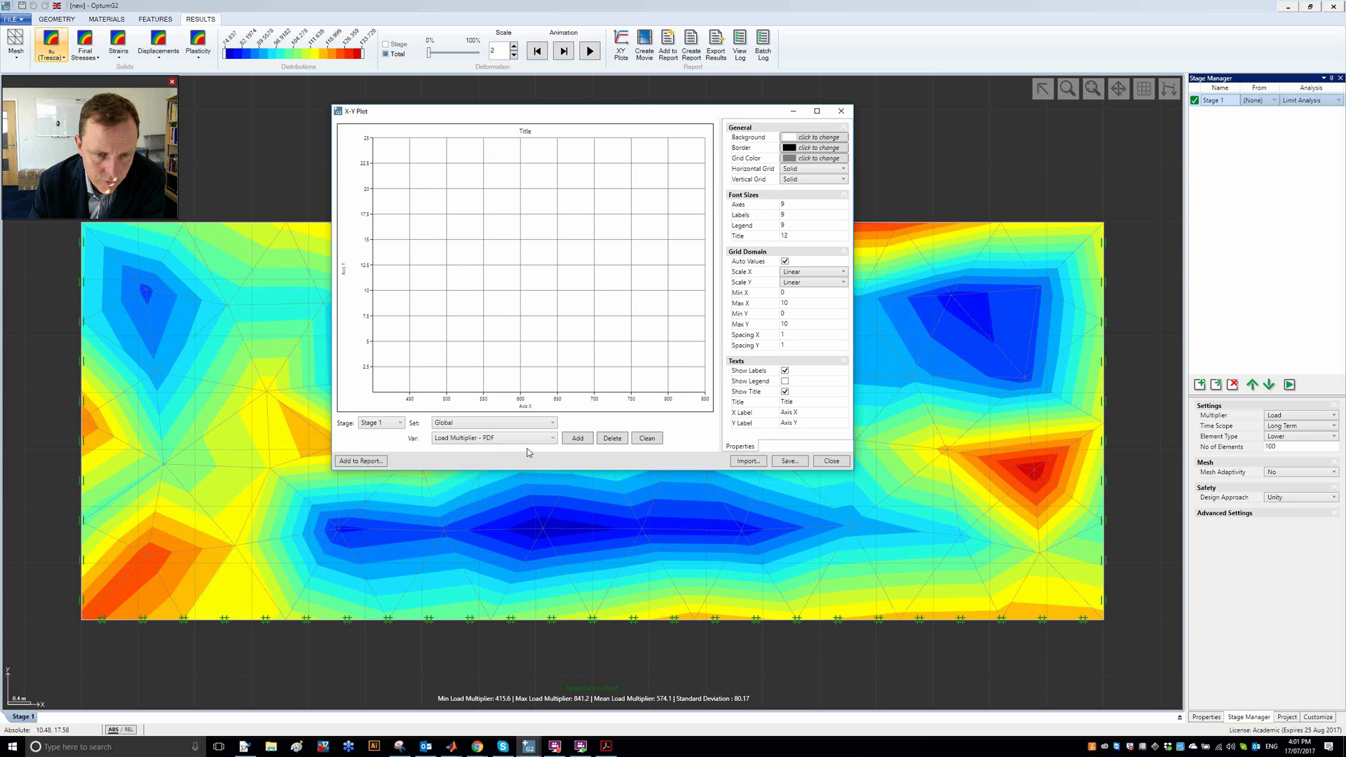
pyautogui.click(577, 439)
pyautogui.click(448, 258)
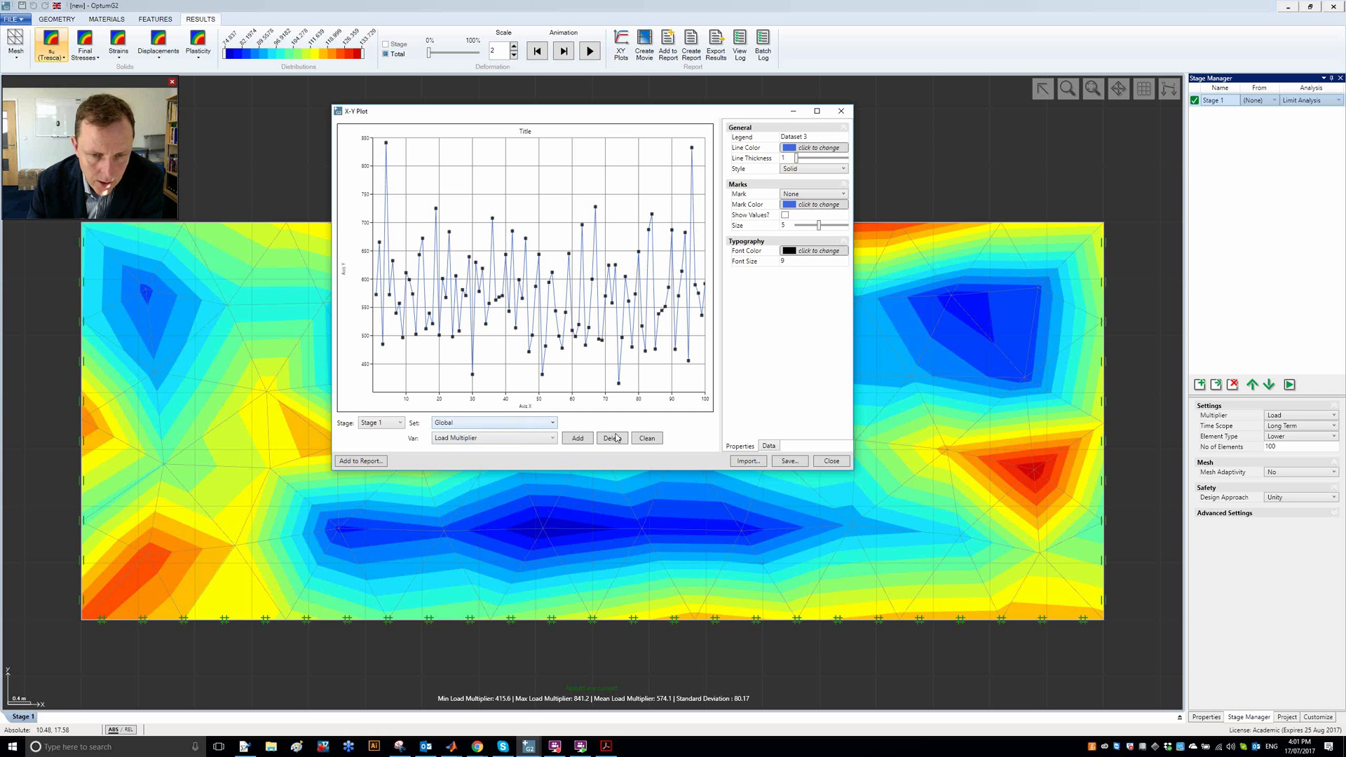
# Replace the Load Multiplier curve with the Mobilized Mass curve, examine it, and clear the plot.
pyautogui.click(659, 439)
pyautogui.click(533, 439)
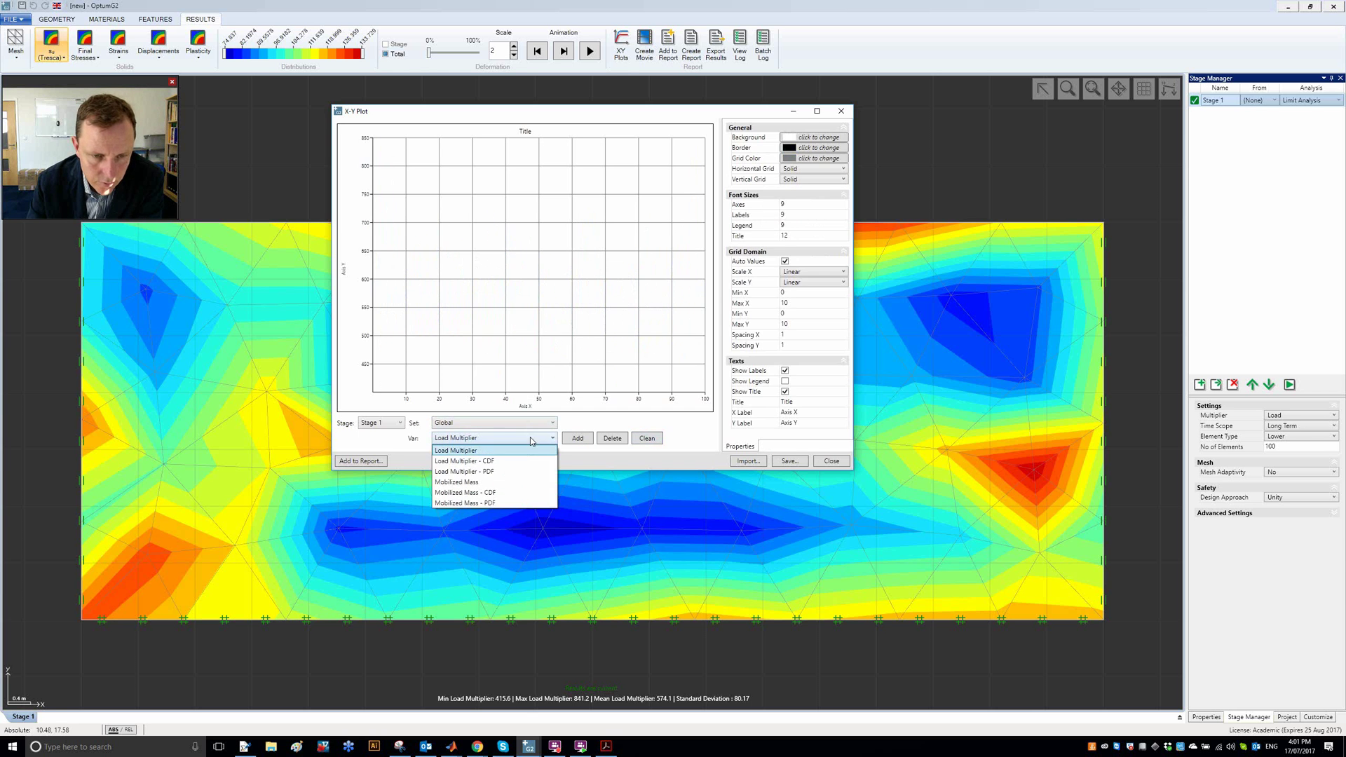
pyautogui.click(537, 481)
pyautogui.click(578, 439)
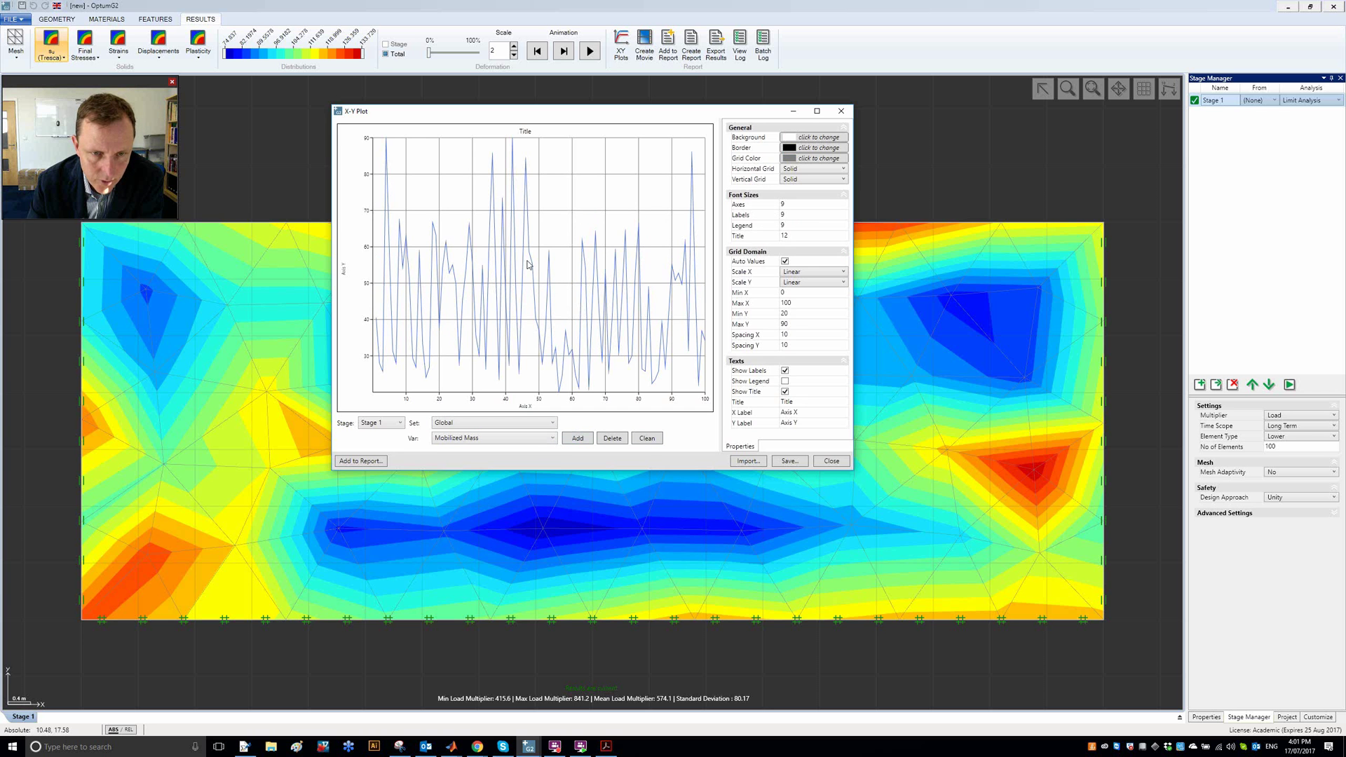
pyautogui.click(528, 265)
pyautogui.click(649, 439)
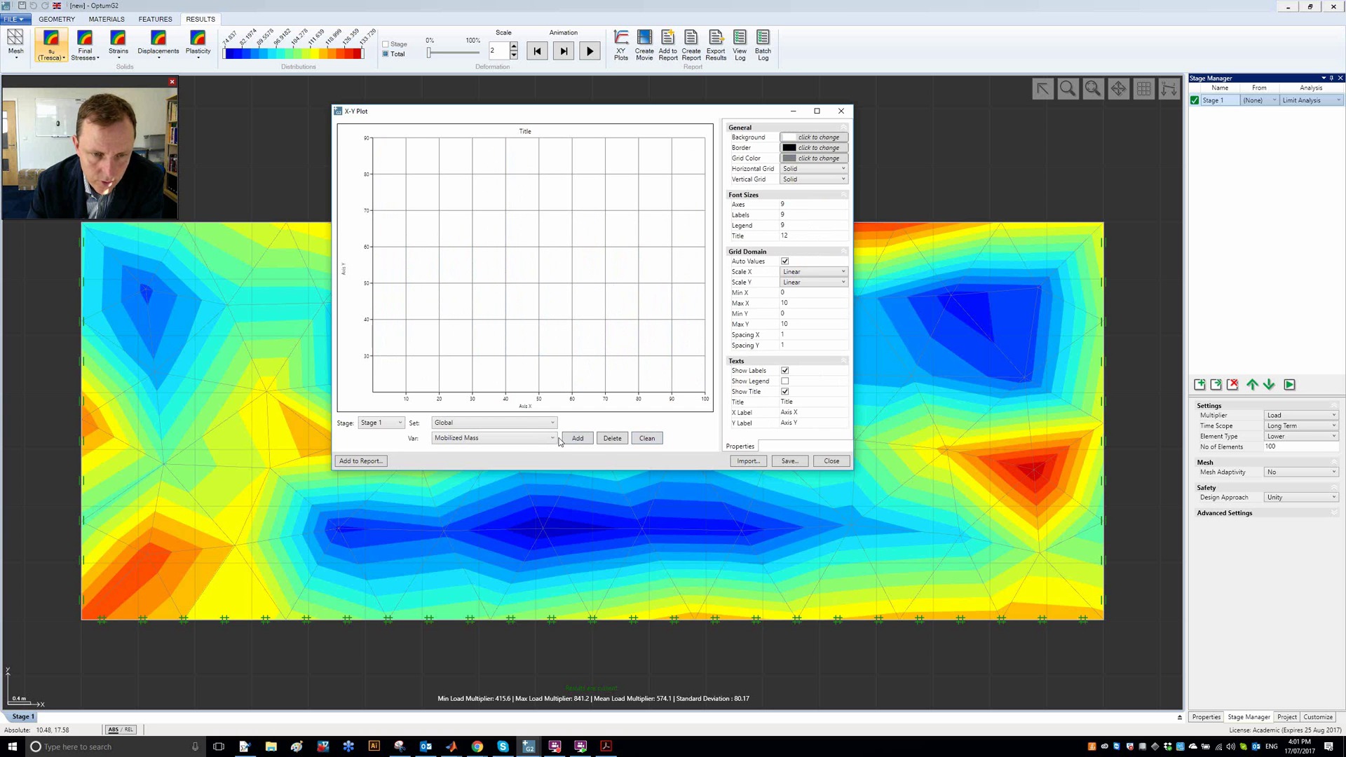
# Plot the Mobilized Mass - CDF curve for Stage 1, examine it, and clear the plot.
pyautogui.click(530, 440)
pyautogui.click(524, 493)
pyautogui.click(579, 439)
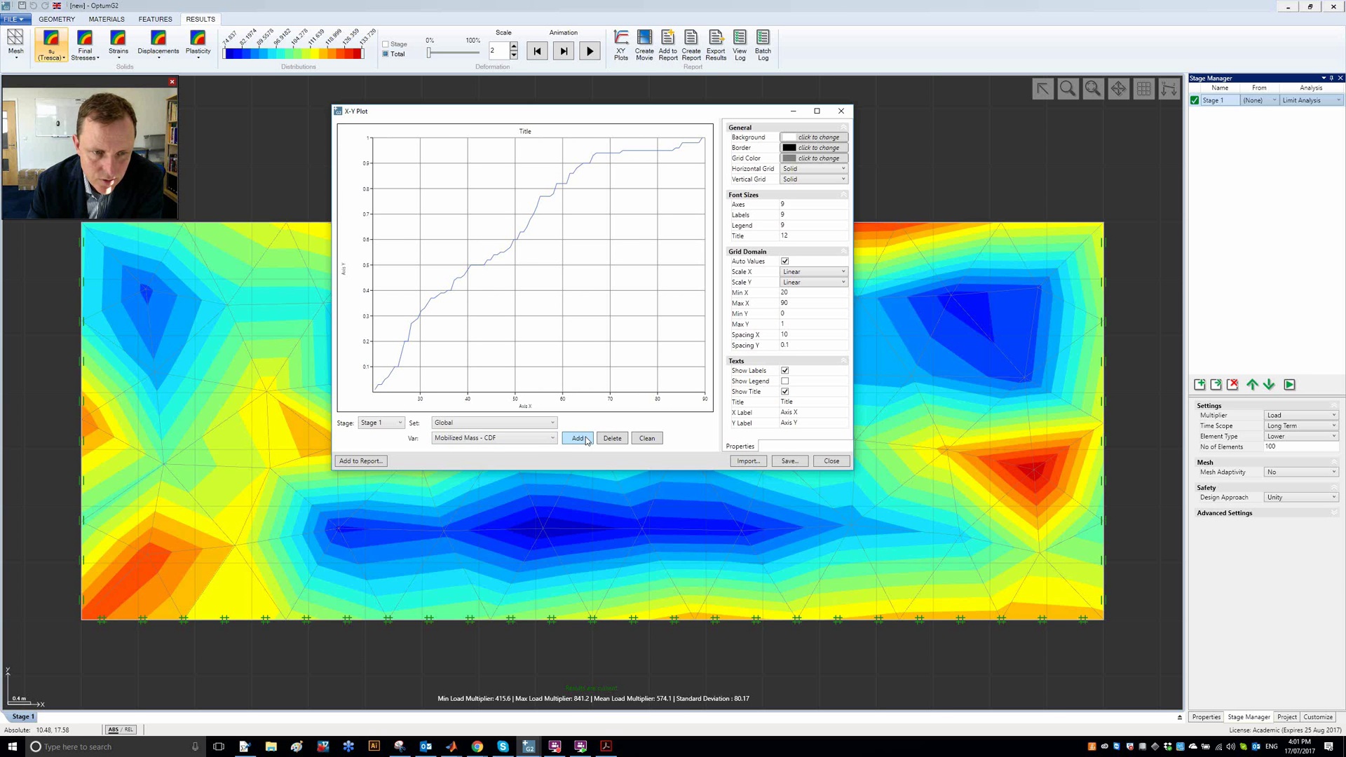
pyautogui.click(651, 440)
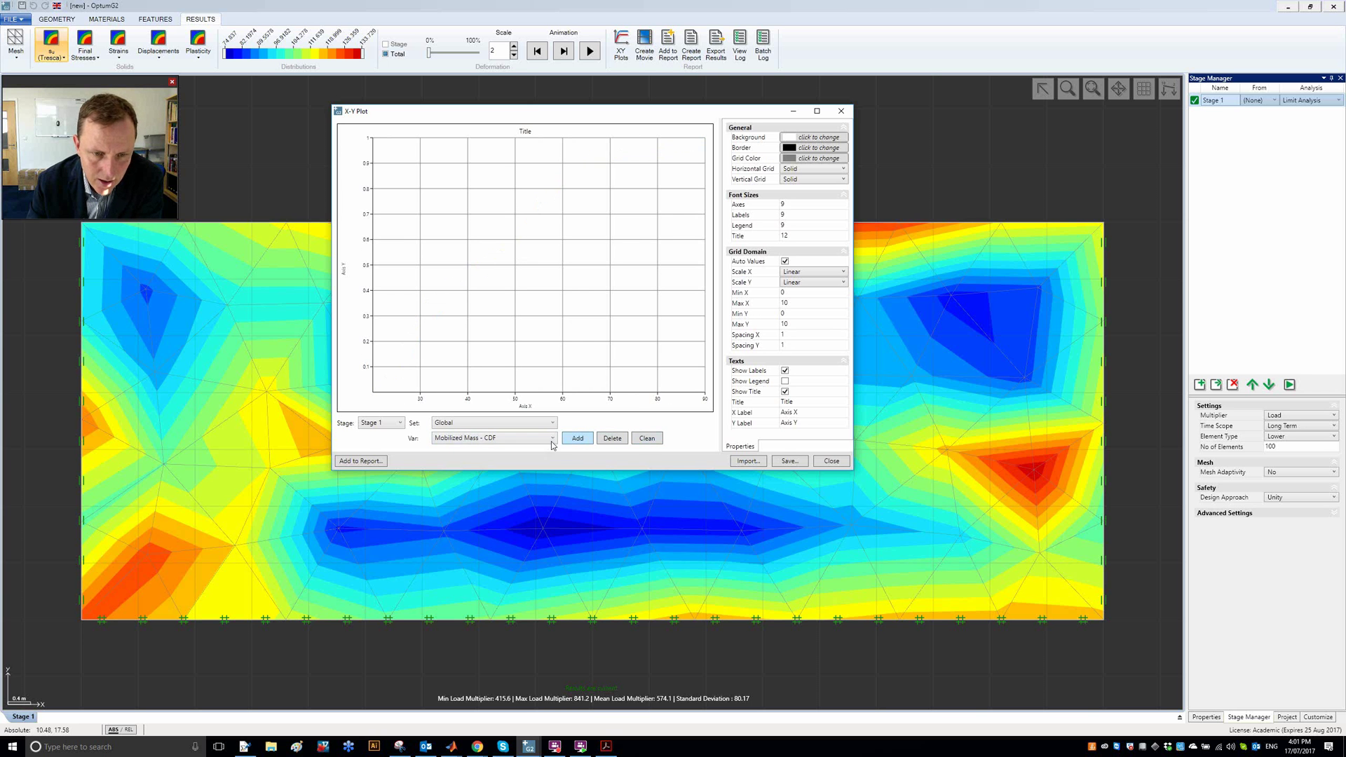
# Plot the Mobilized Mass - PDF histogram, examine it, and close the X-Y plot without saving the changes.
pyautogui.click(553, 441)
pyautogui.click(533, 505)
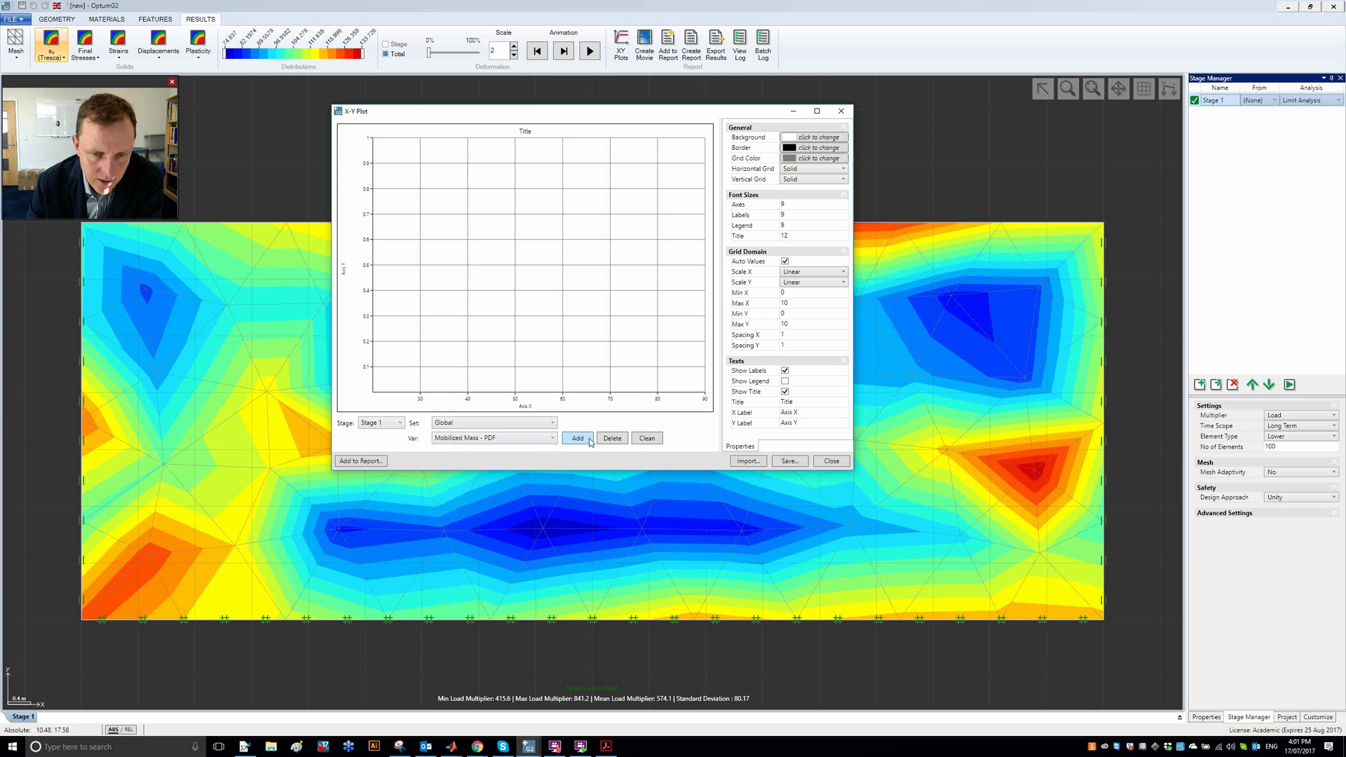
pyautogui.click(589, 440)
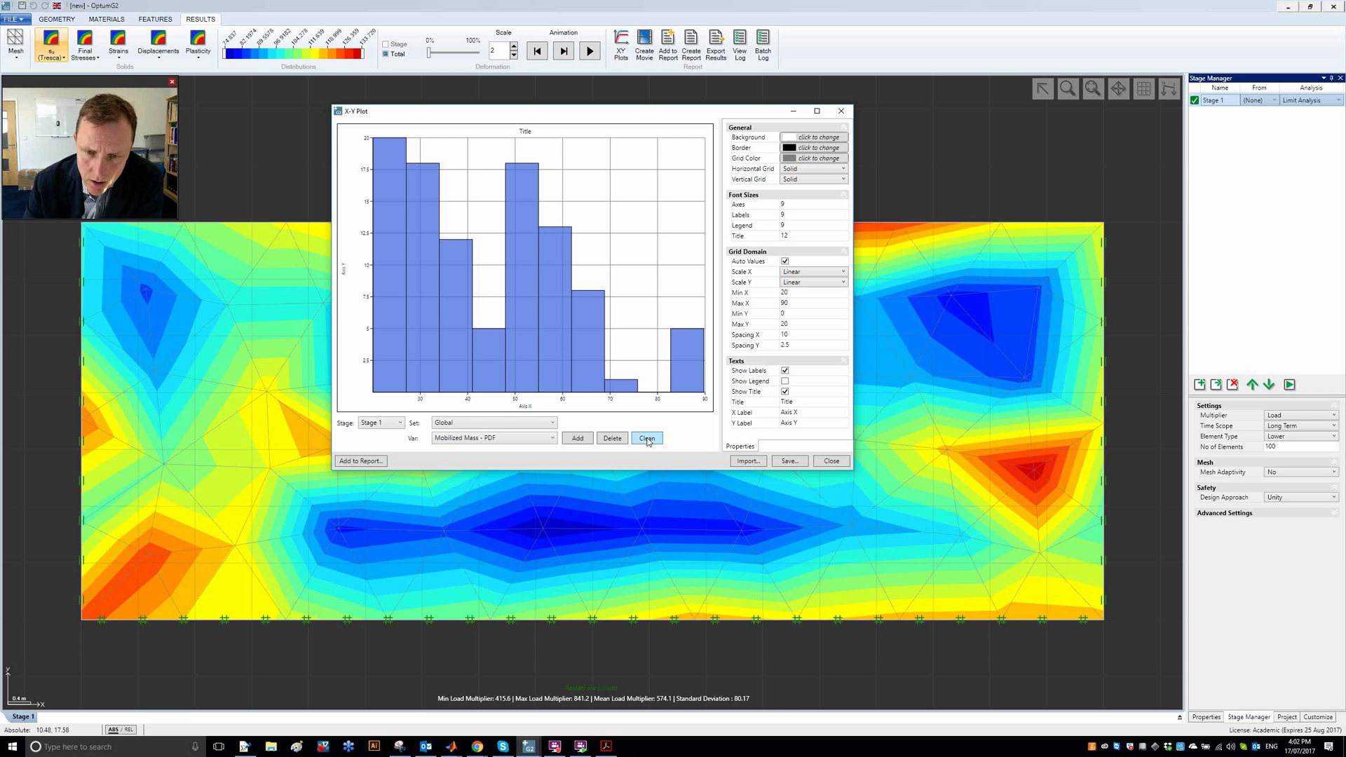
pyautogui.click(835, 463)
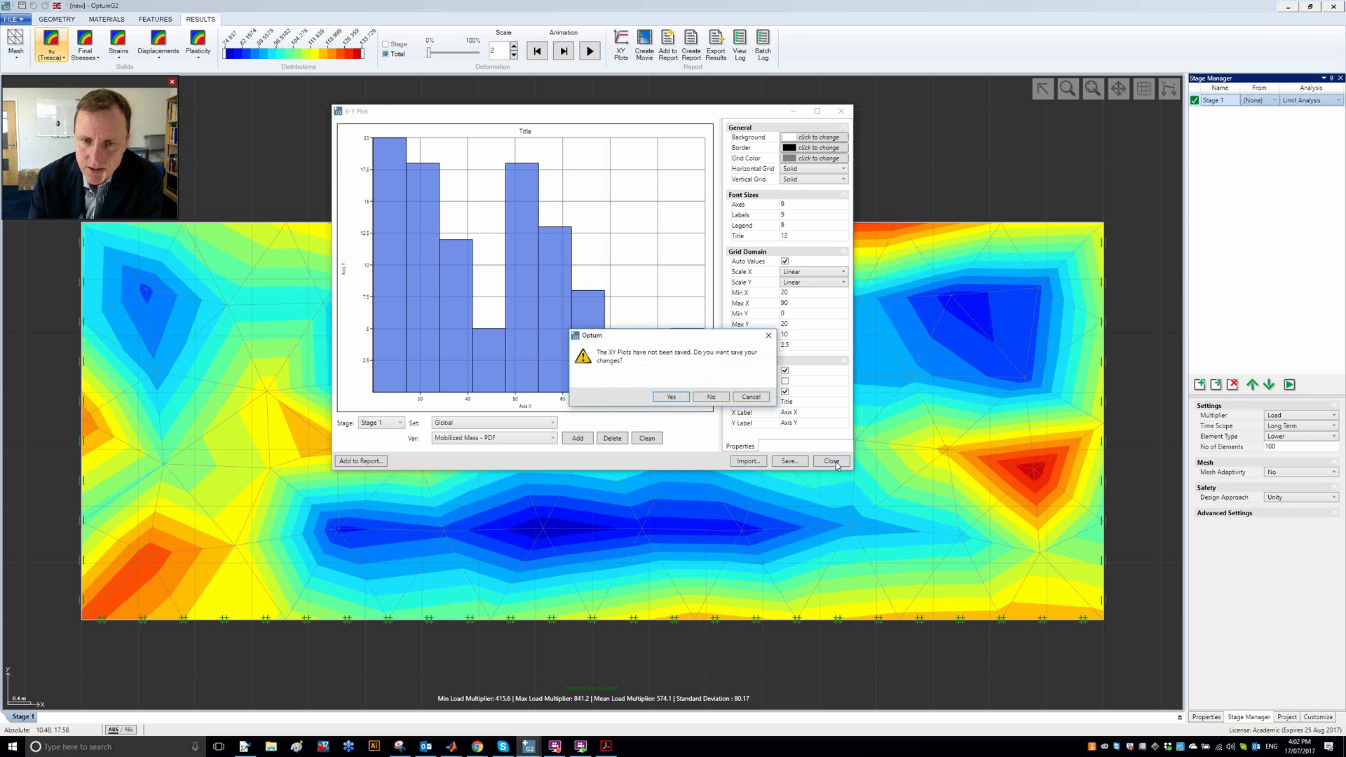
pyautogui.click(715, 397)
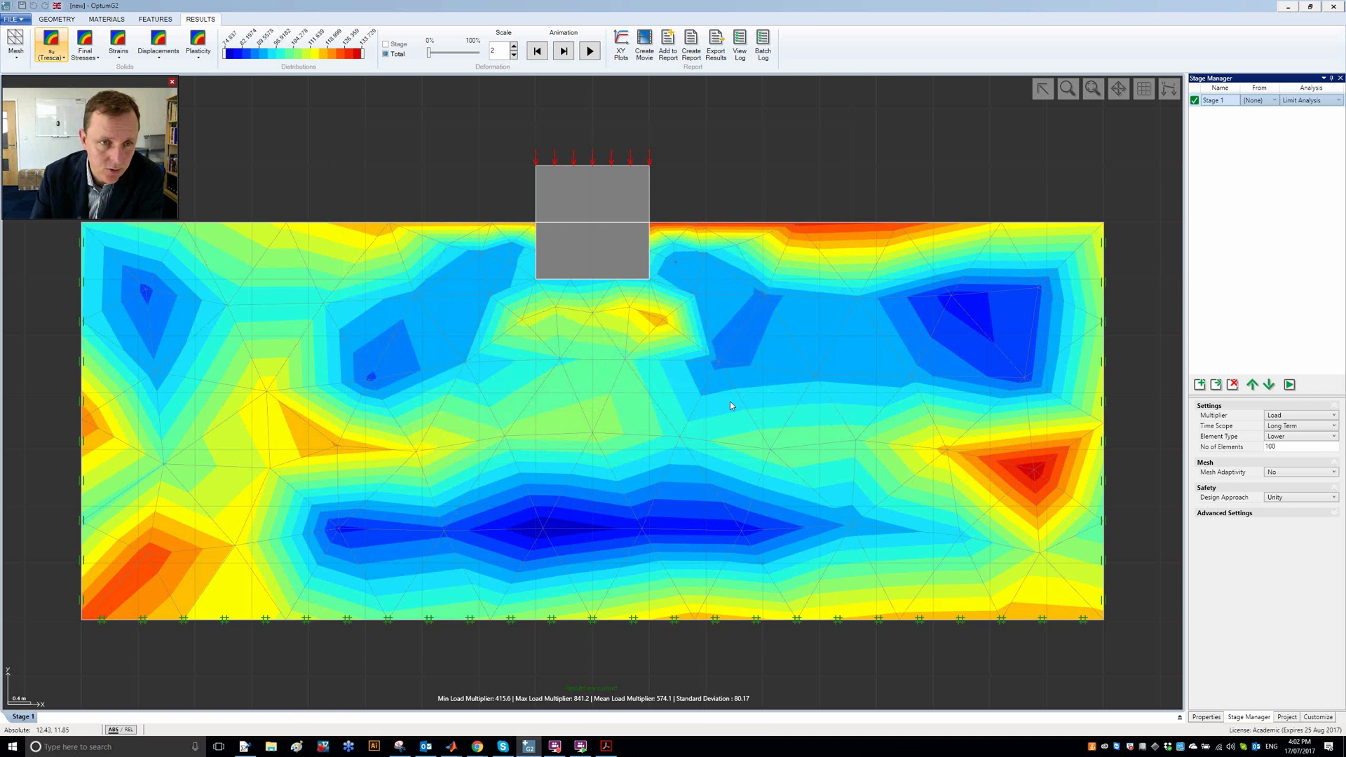
pyautogui.click(580, 746)
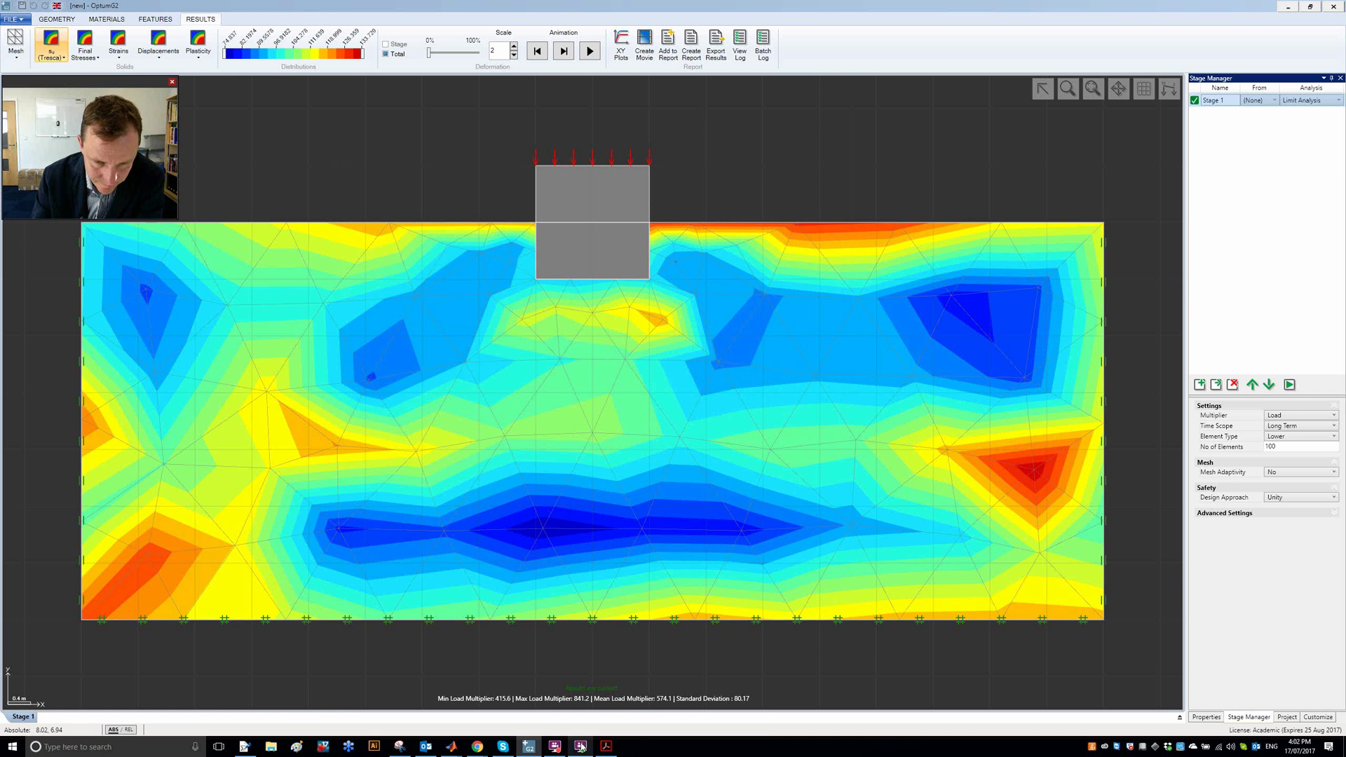
pyautogui.click(555, 746)
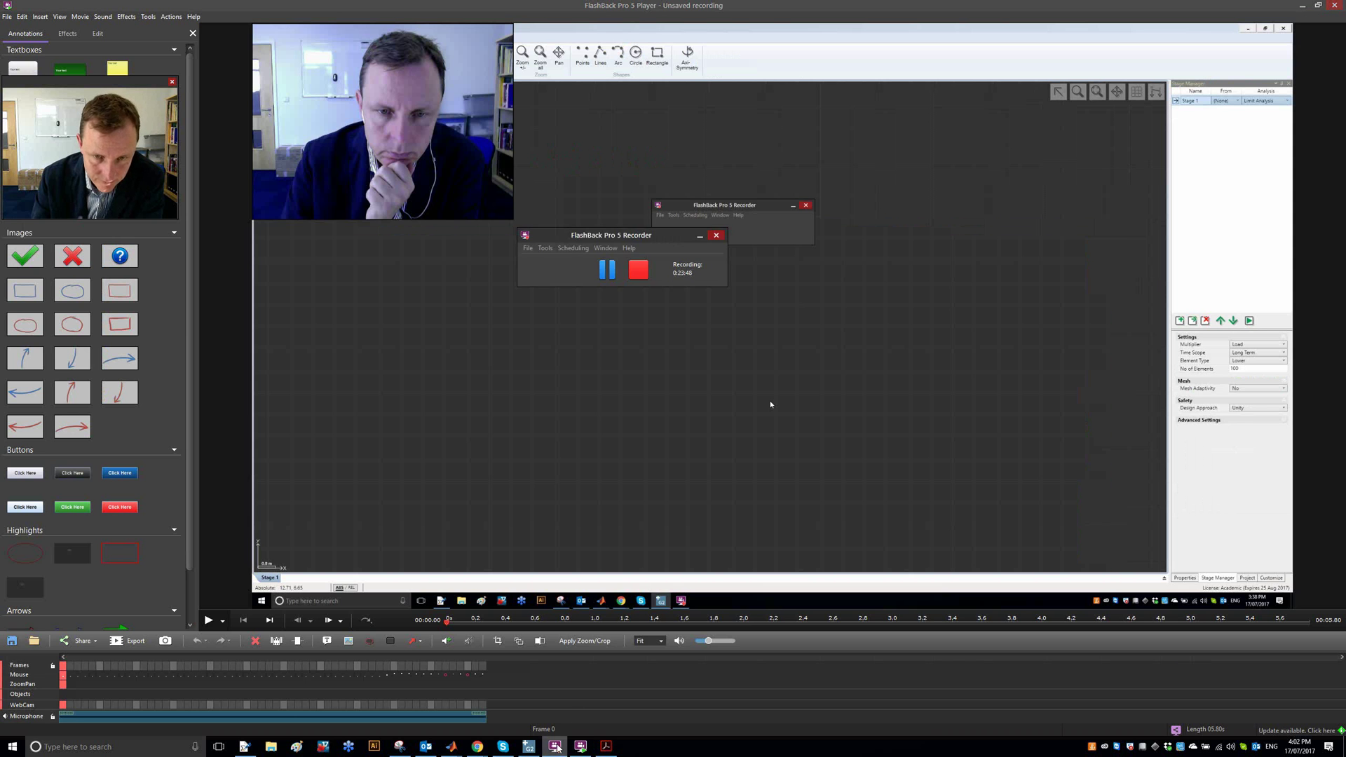